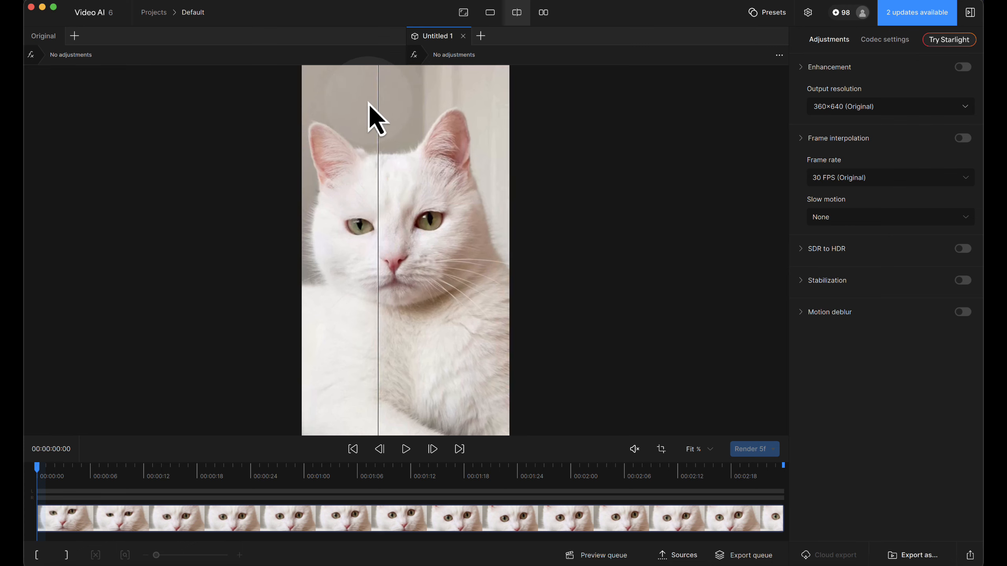
Step: Switch the preview from split view to the side-by-side comparison and toggle the full screen preview on and off
{"action": "left_click", "coordinate": [491, 14]}
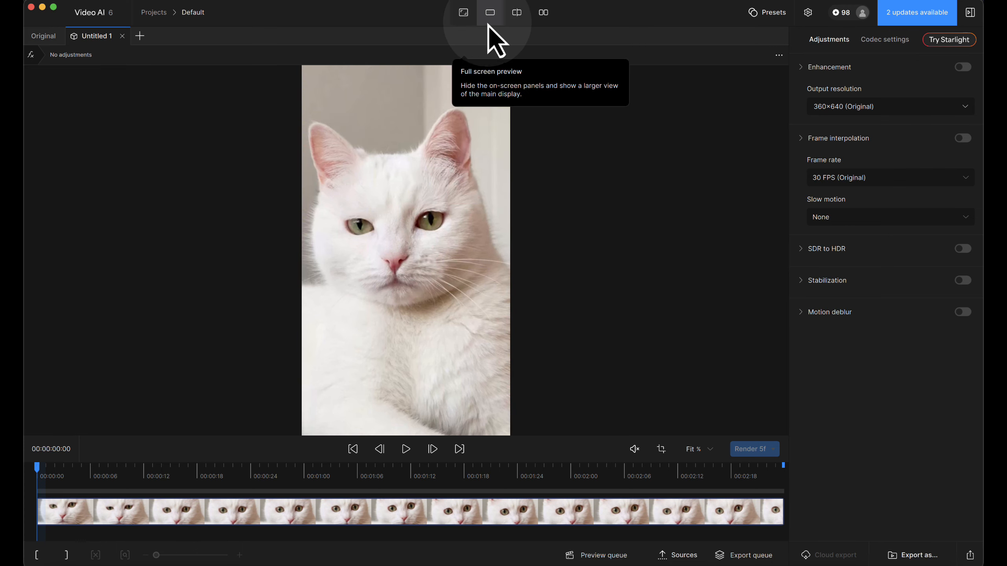
{"action": "left_click", "coordinate": [543, 14]}
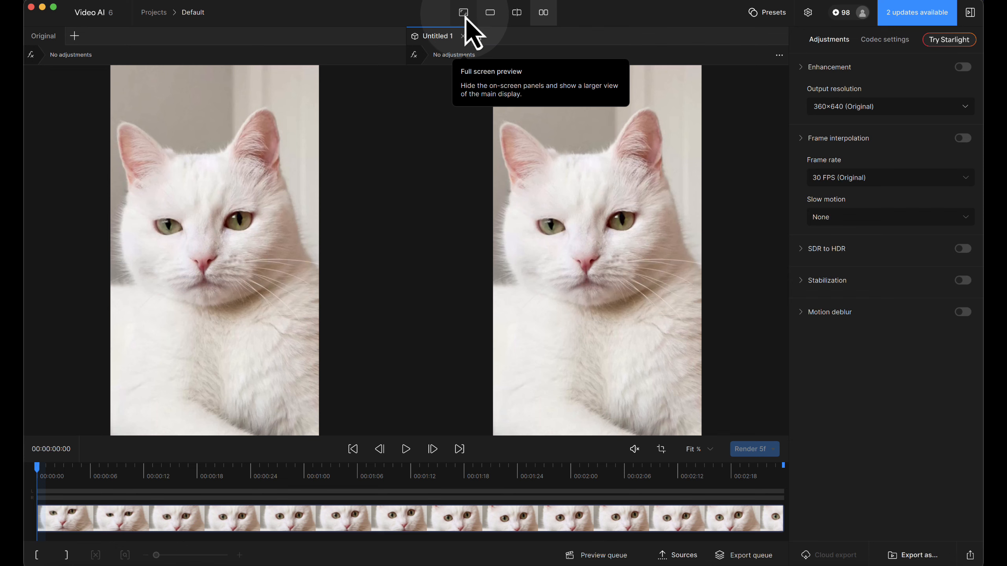
{"action": "left_click", "coordinate": [465, 16]}
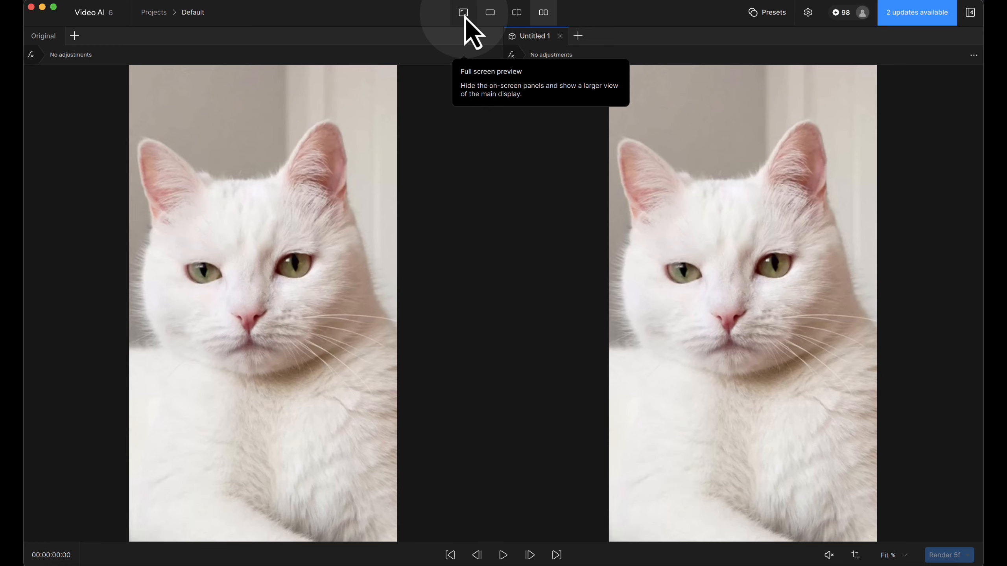
{"action": "left_click", "coordinate": [465, 18]}
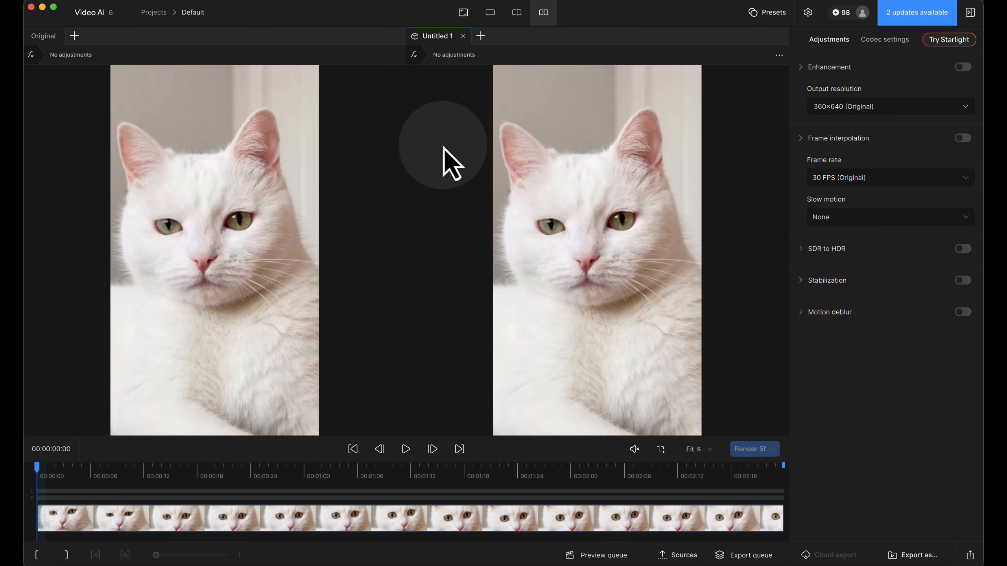
Step: Scrub and play through the clip to preview it, leaving the playhead at 00:00:00:27
{"action": "left_click_drag", "start_coordinate": [171, 478], "coordinate": [808, 479]}
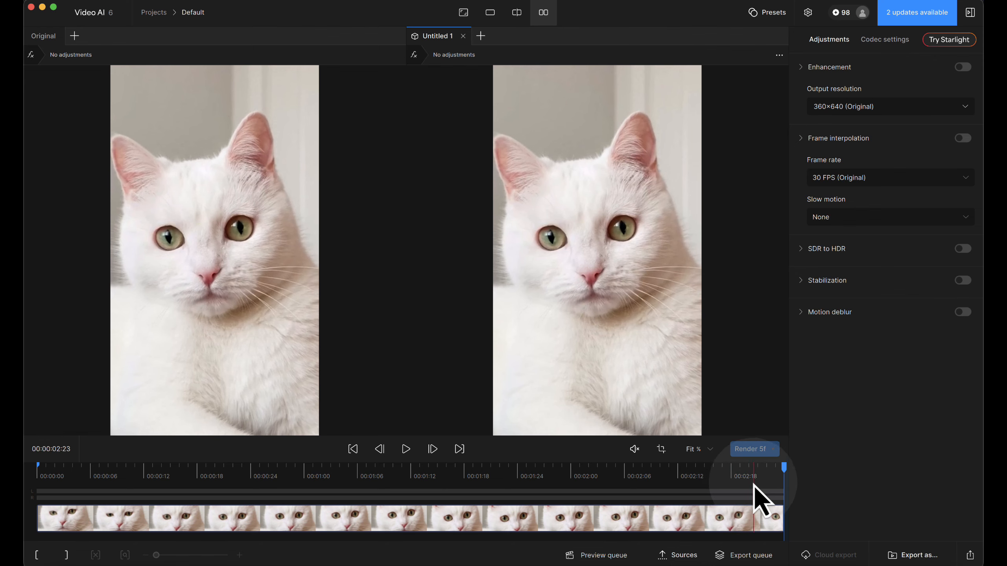
{"action": "left_click", "coordinate": [85, 479]}
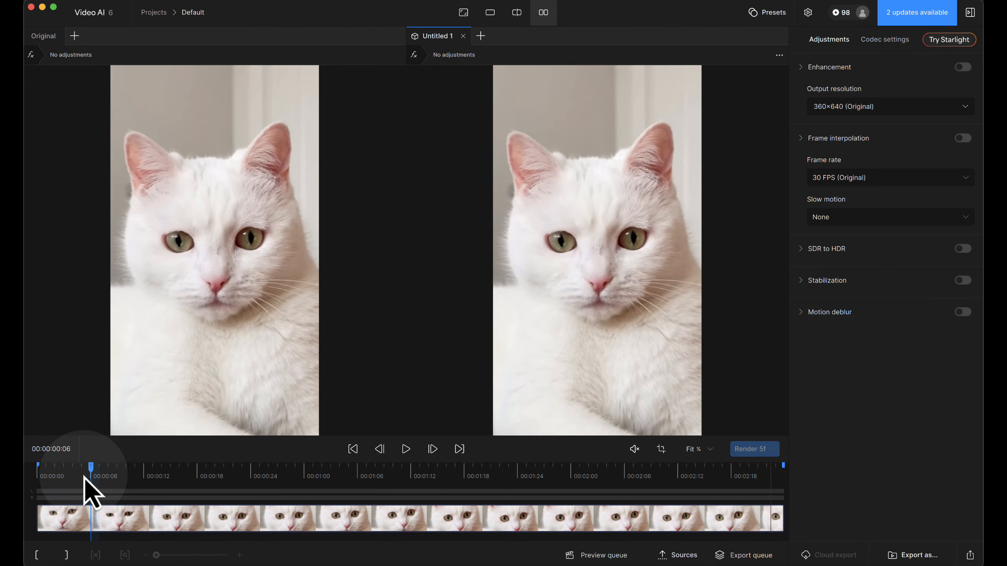
{"action": "left_click_drag", "start_coordinate": [85, 478], "coordinate": [27, 490]}
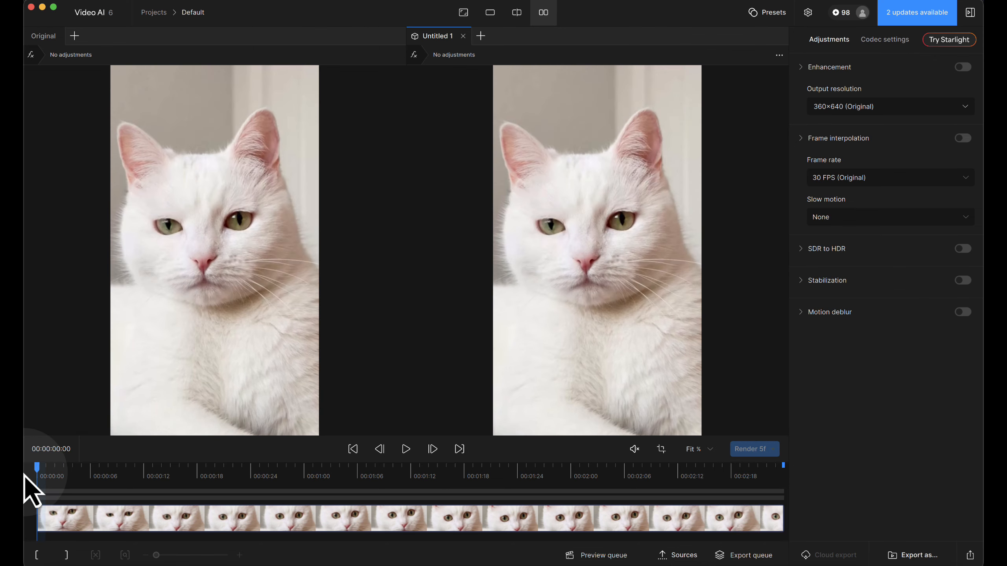
{"action": "left_click", "coordinate": [411, 453]}
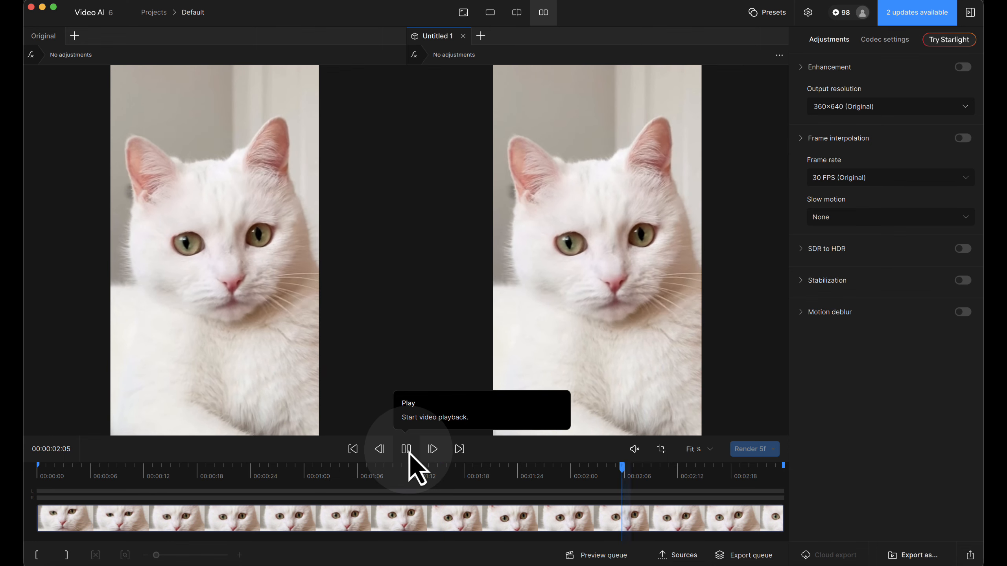
{"action": "left_click", "coordinate": [409, 454]}
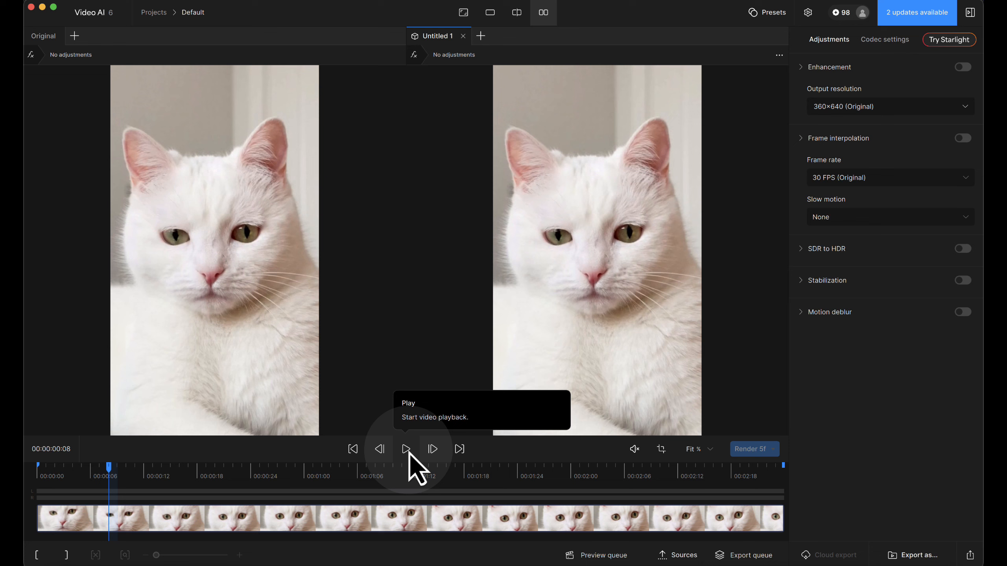
{"action": "left_click_drag", "start_coordinate": [166, 474], "coordinate": [279, 477]}
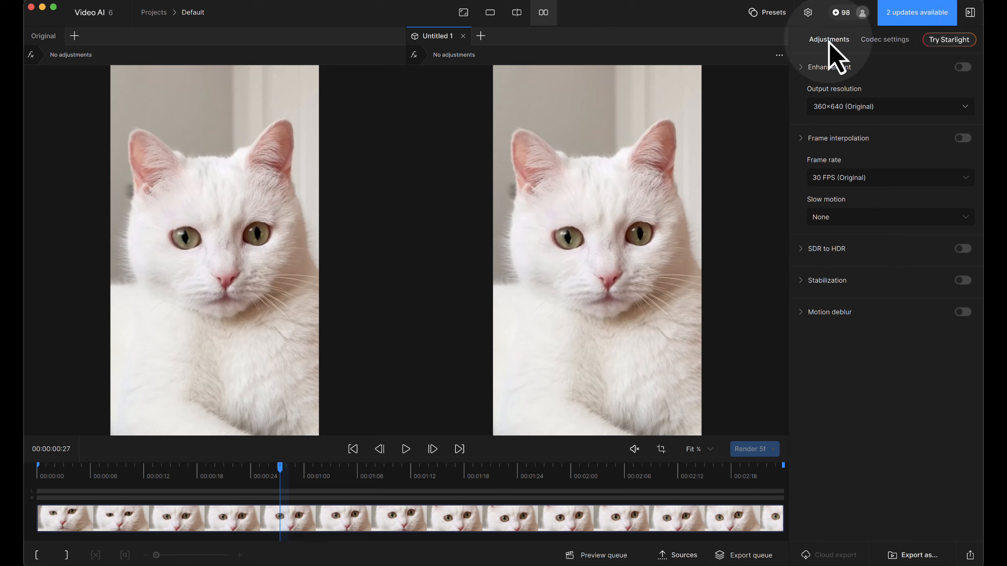
Step: Rename the Untitled 1 version of the video to Cat Edit
{"action": "mouse_move", "coordinate": [828, 80]}
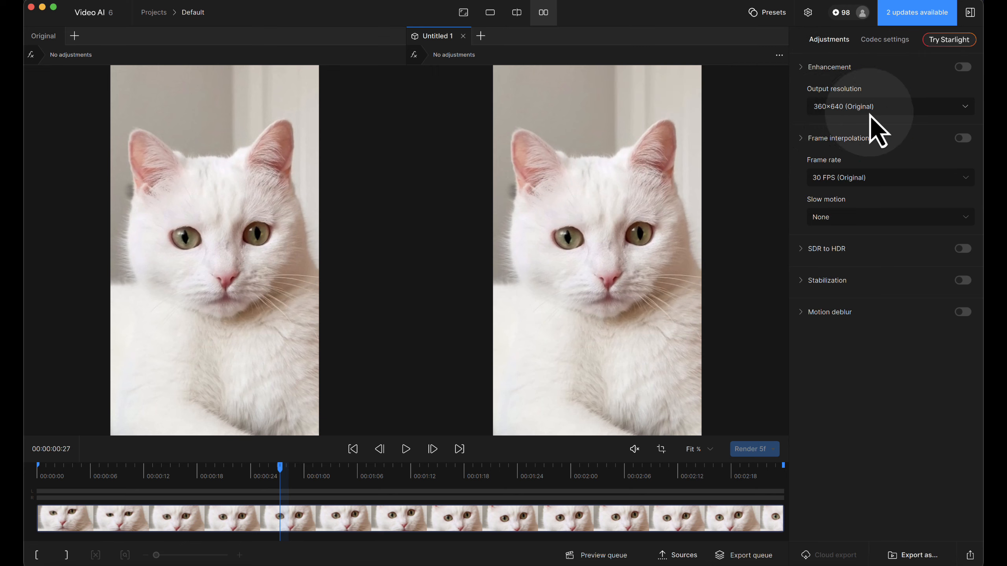
{"action": "left_click", "coordinate": [44, 38]}
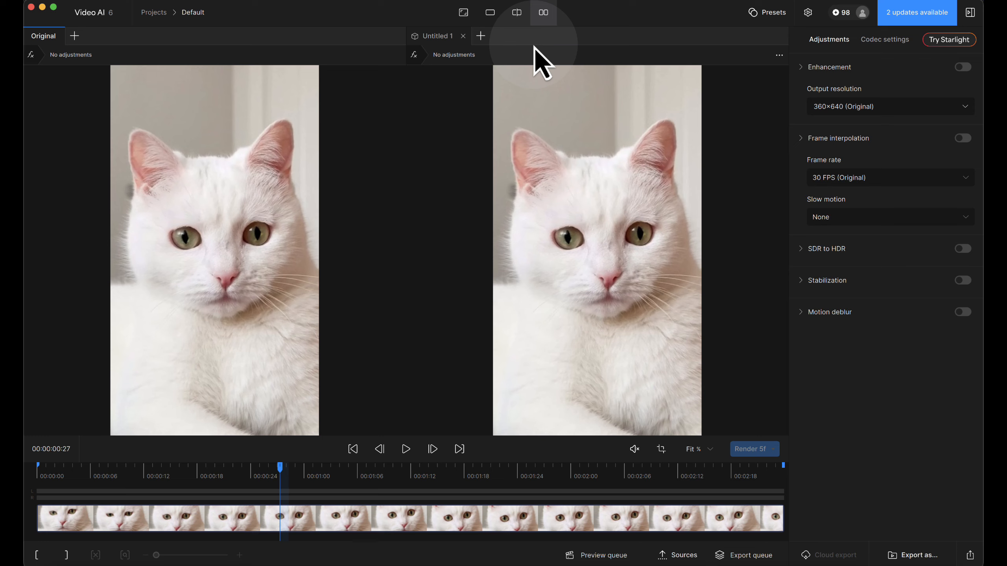
{"action": "left_click", "coordinate": [439, 37]}
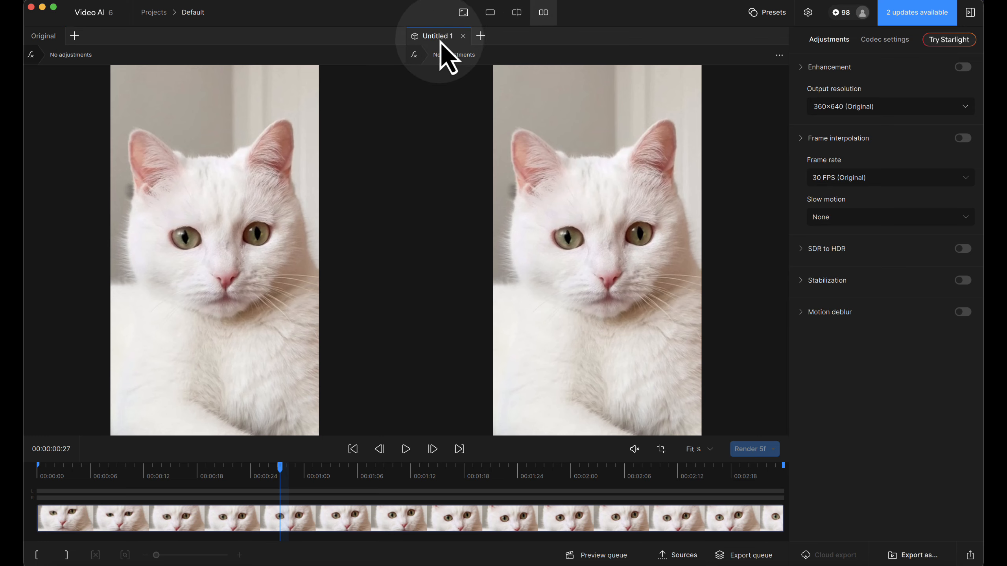
{"action": "double_click", "coordinate": [441, 38]}
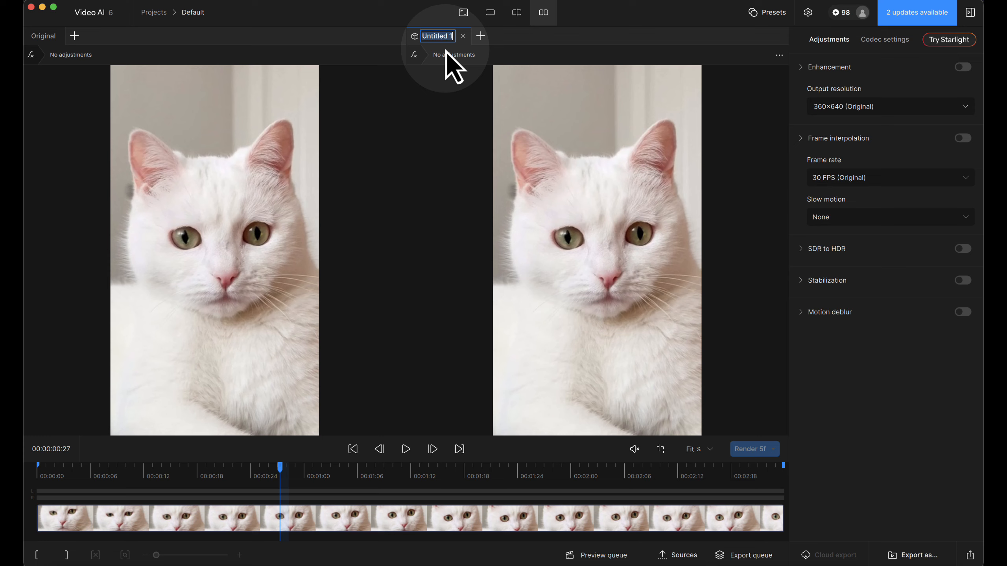
{"action": "type", "text": "Cat Edit"}
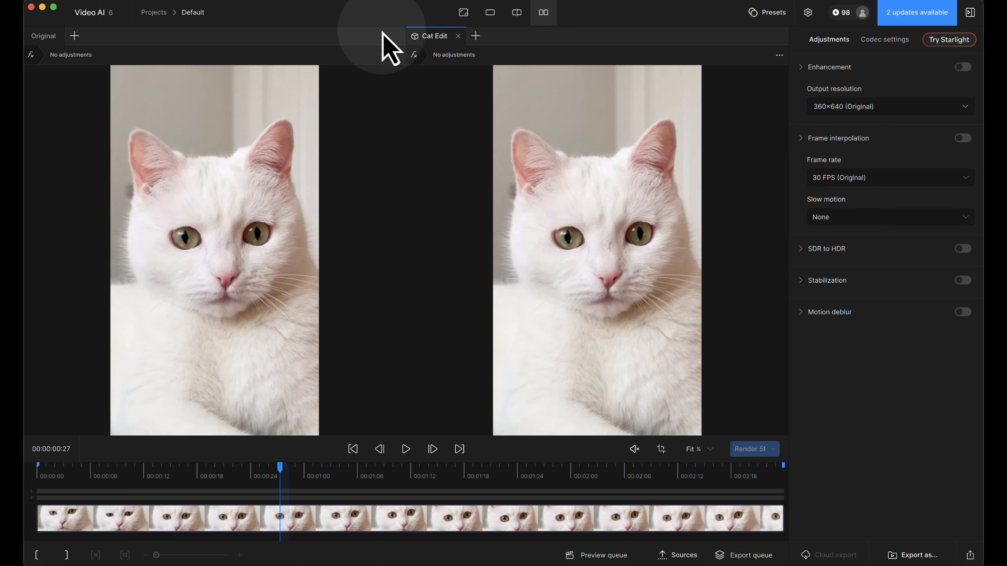
Step: Set the output resolution of the Cat Edit version to 1920×1080 (FHD)
{"action": "left_click", "coordinate": [43, 39]}
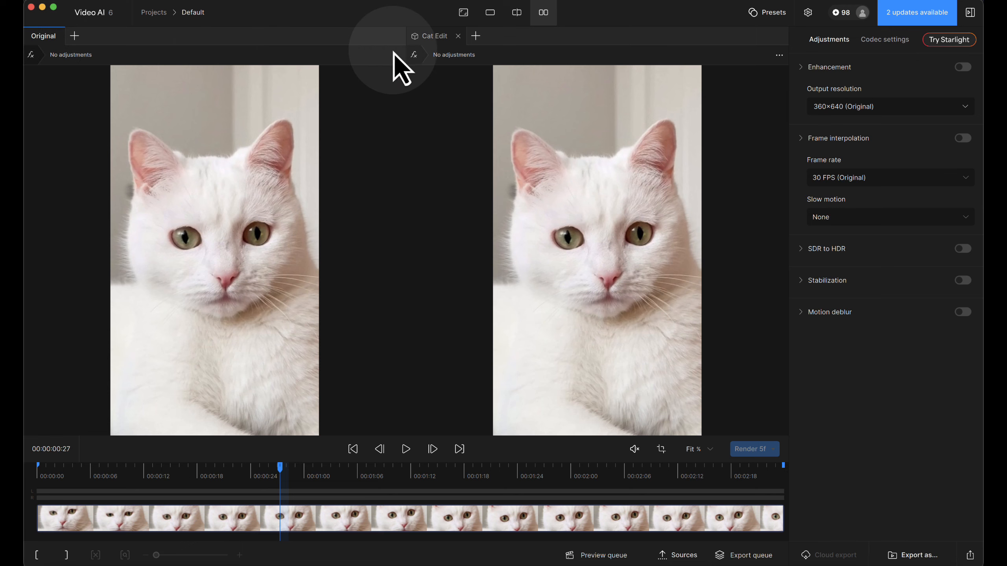
{"action": "left_click", "coordinate": [435, 38]}
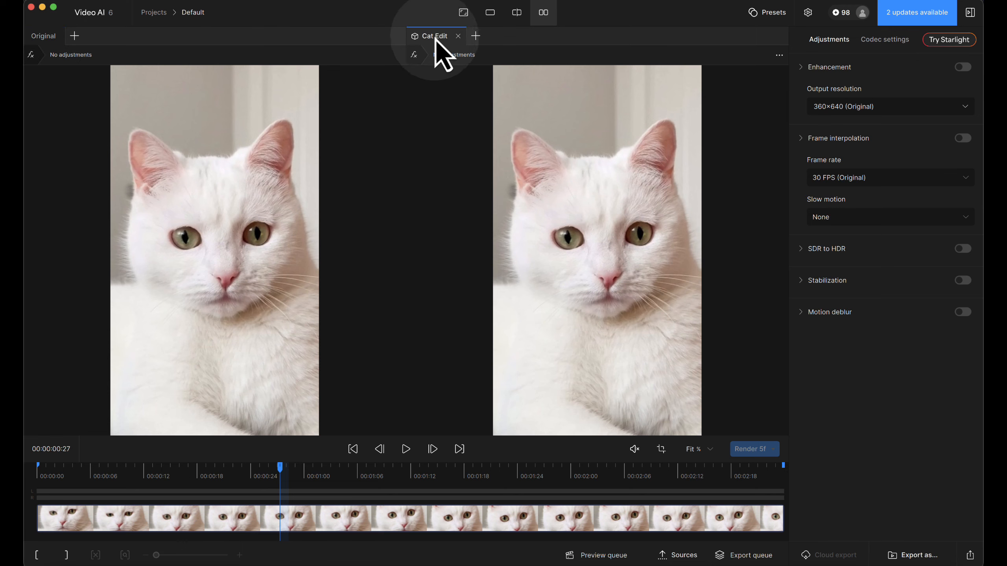
{"action": "mouse_move", "coordinate": [846, 72]}
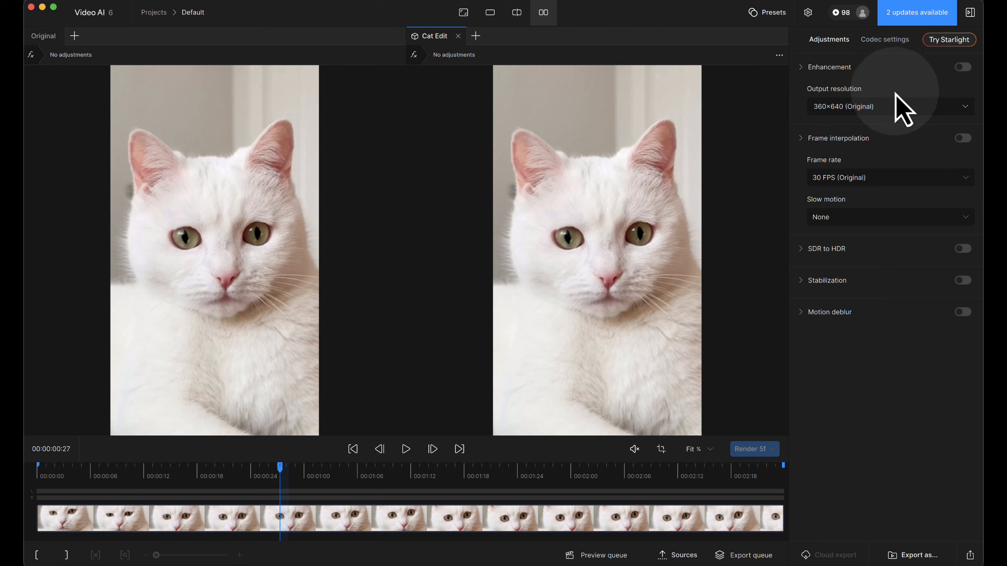
{"action": "left_click", "coordinate": [896, 106]}
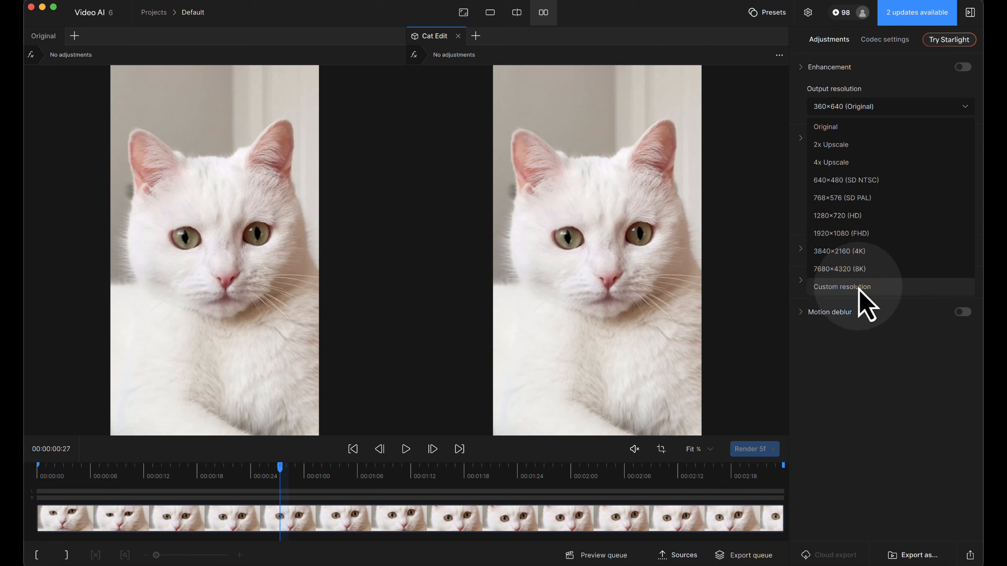
{"action": "left_click", "coordinate": [837, 240]}
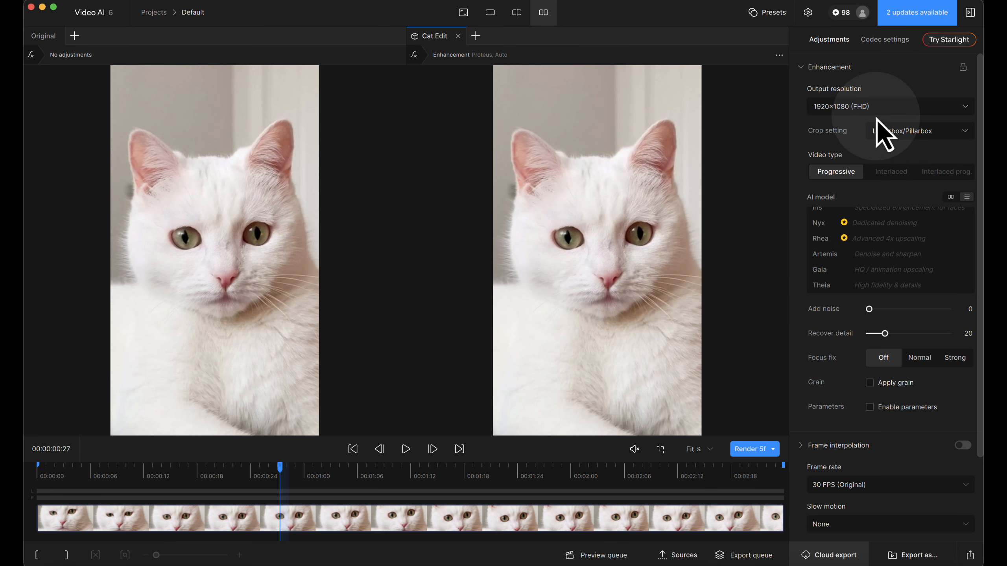
Step: Change the output resolution to a custom one that prioritizes width with locked aspect ratio, and set the width to 1080
{"action": "left_click", "coordinate": [932, 107]}
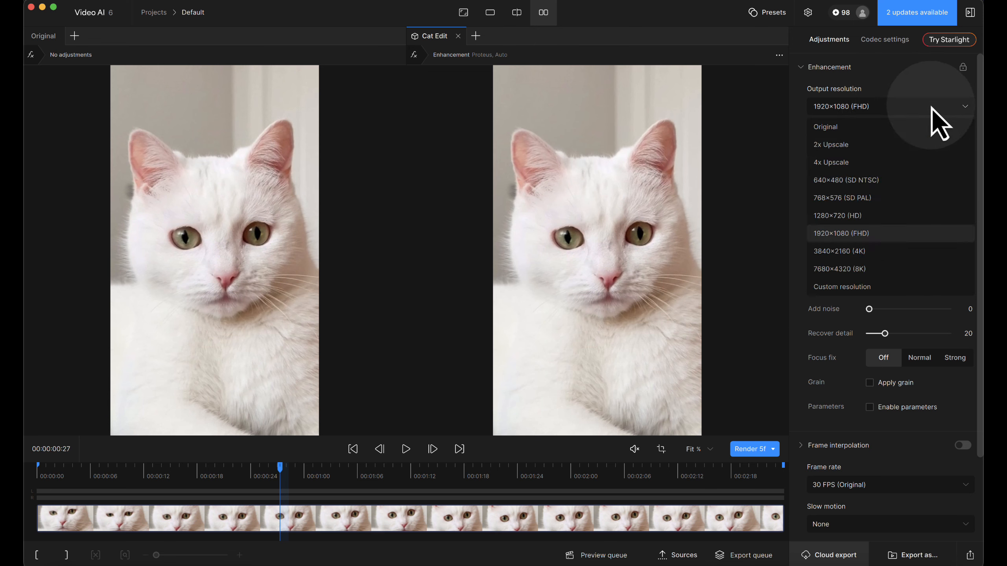
{"action": "left_click", "coordinate": [869, 299]}
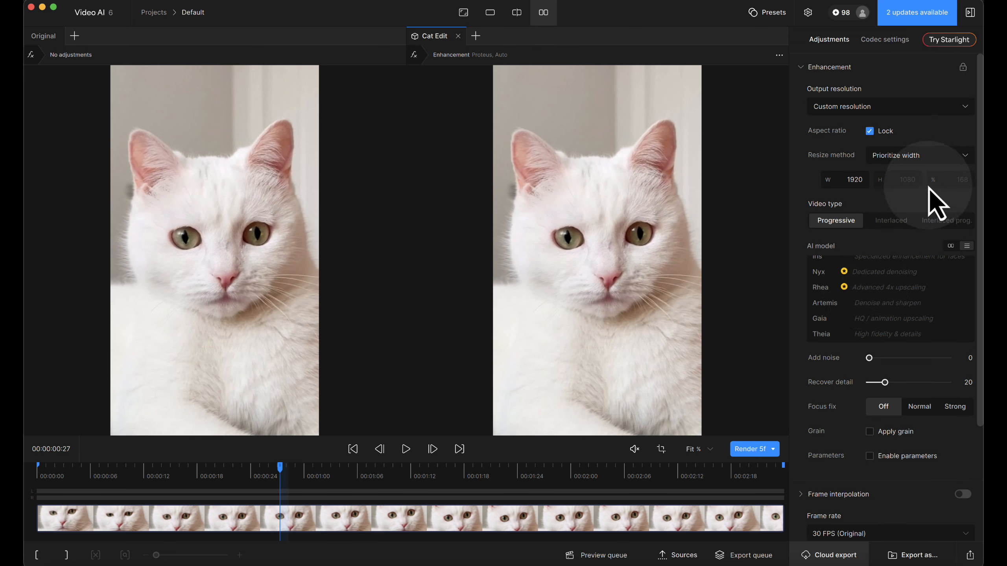
{"action": "left_click", "coordinate": [864, 181]}
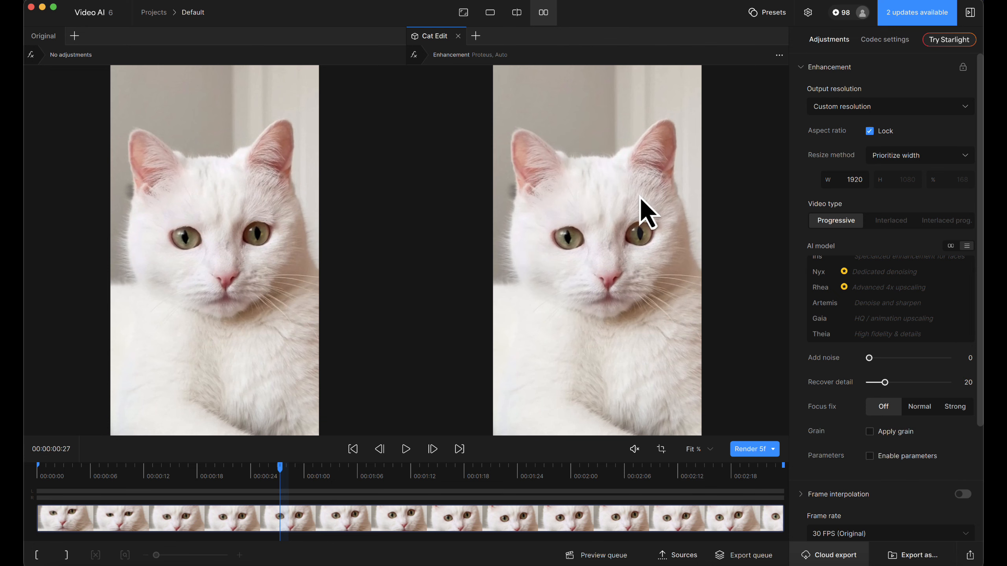
{"action": "left_click", "coordinate": [837, 180]}
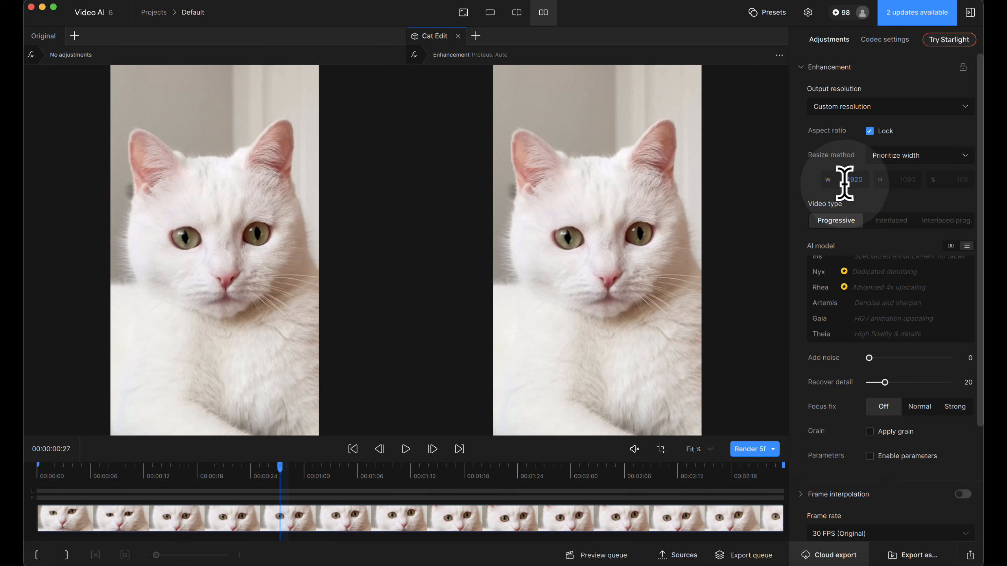
{"action": "left_click", "coordinate": [905, 156]}
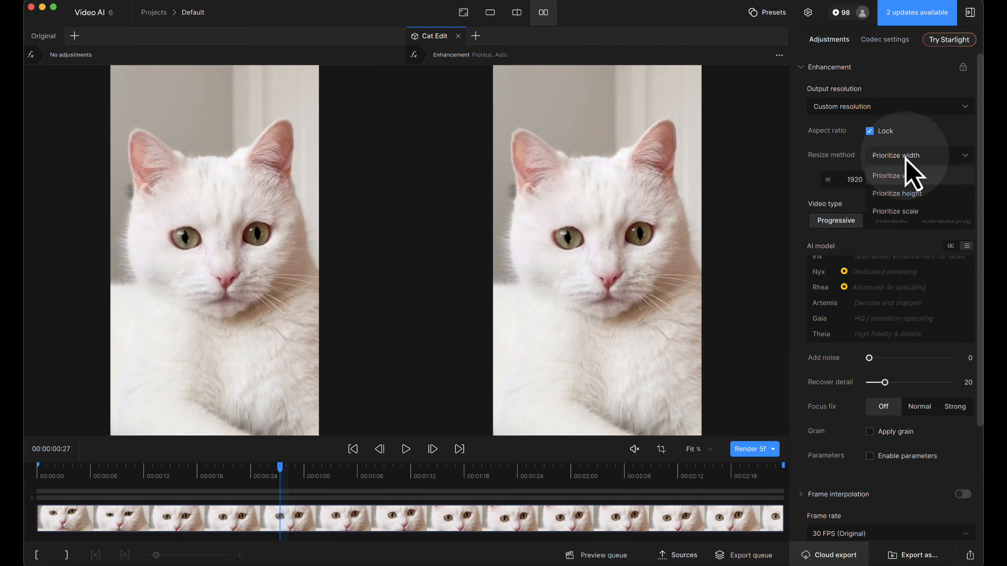
{"action": "left_click", "coordinate": [901, 178]}
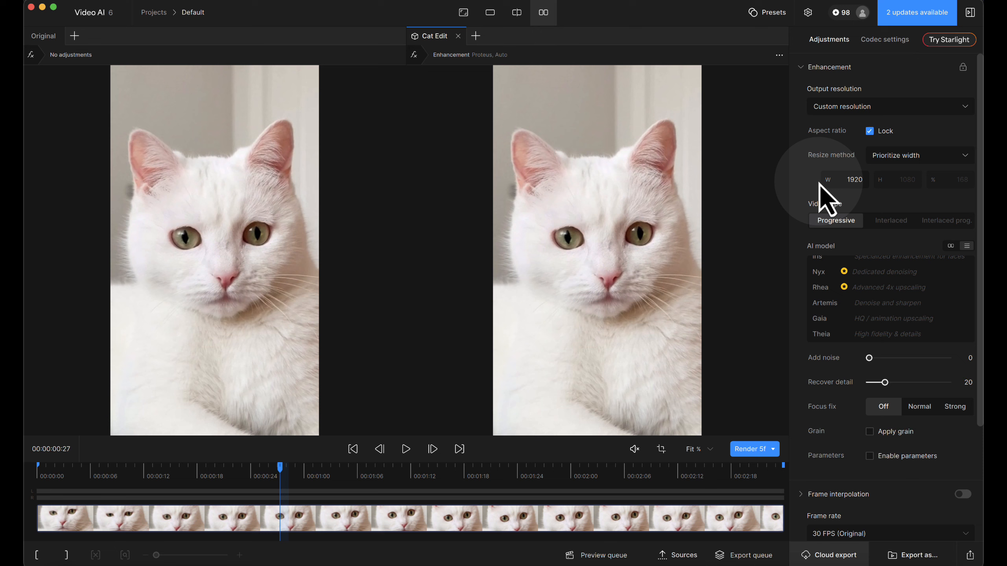
{"action": "left_click", "coordinate": [844, 180]}
{"action": "type", "text": "1080"}
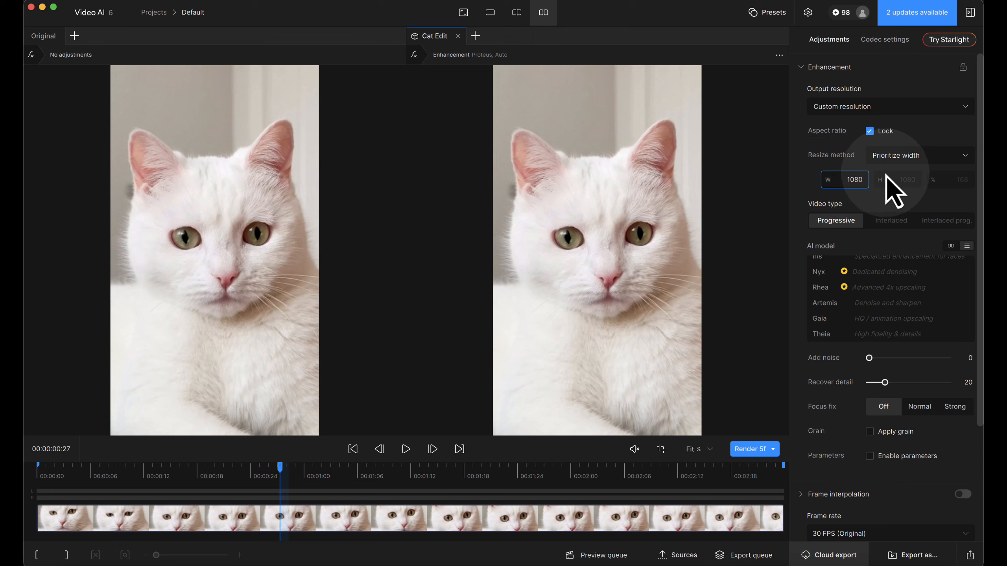
{"action": "mouse_move", "coordinate": [822, 154]}
{"action": "key", "text": "Return"}
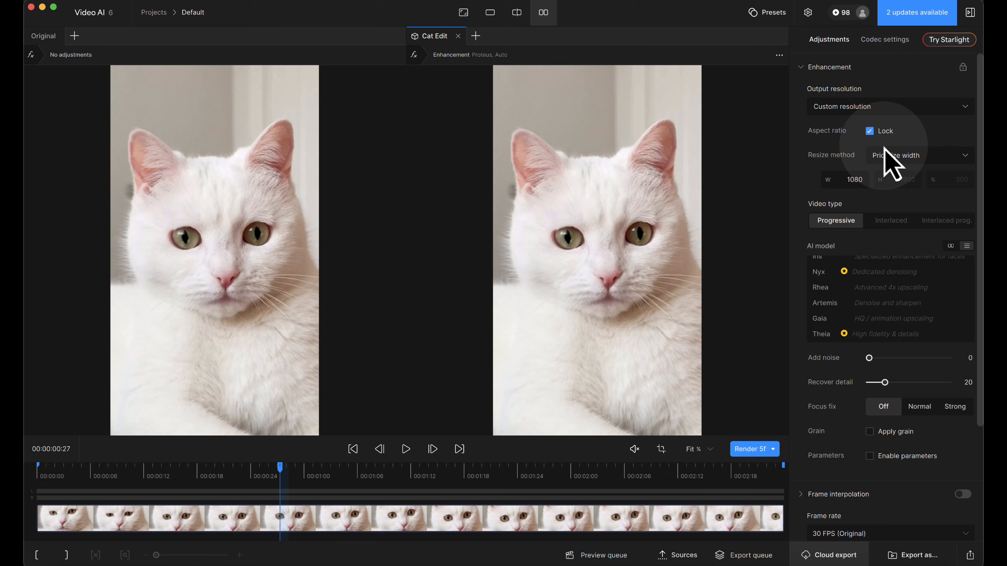
Step: Unlock the aspect ratio to inspect the separate width and height values, and lock it again
{"action": "left_click", "coordinate": [870, 132]}
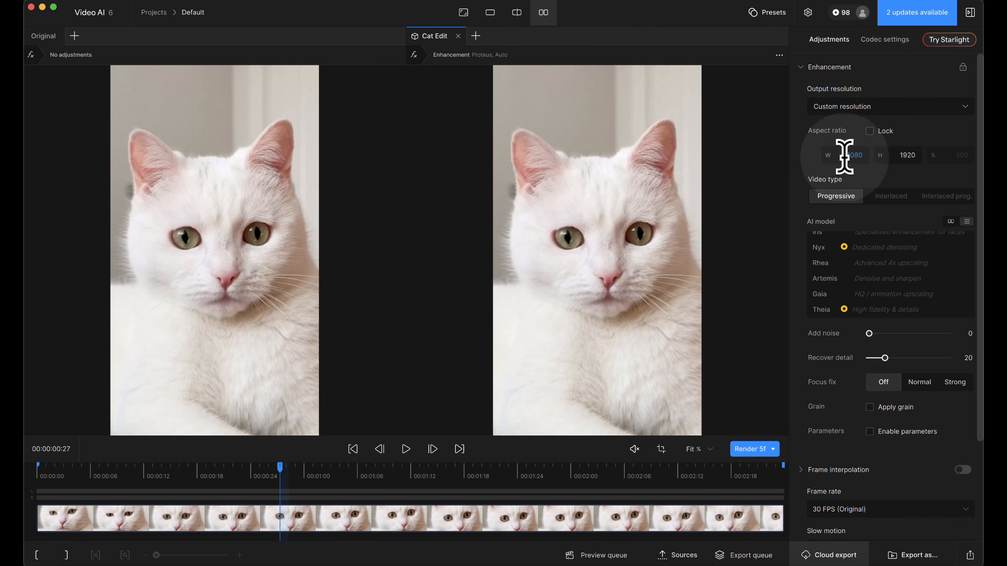
{"action": "double_click", "coordinate": [898, 157]}
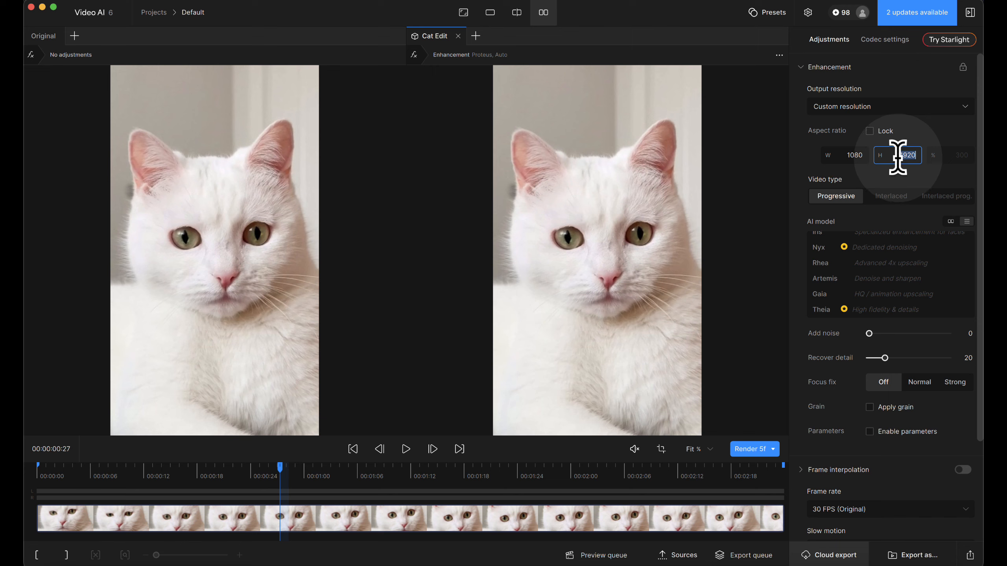
{"action": "left_click", "coordinate": [870, 132]}
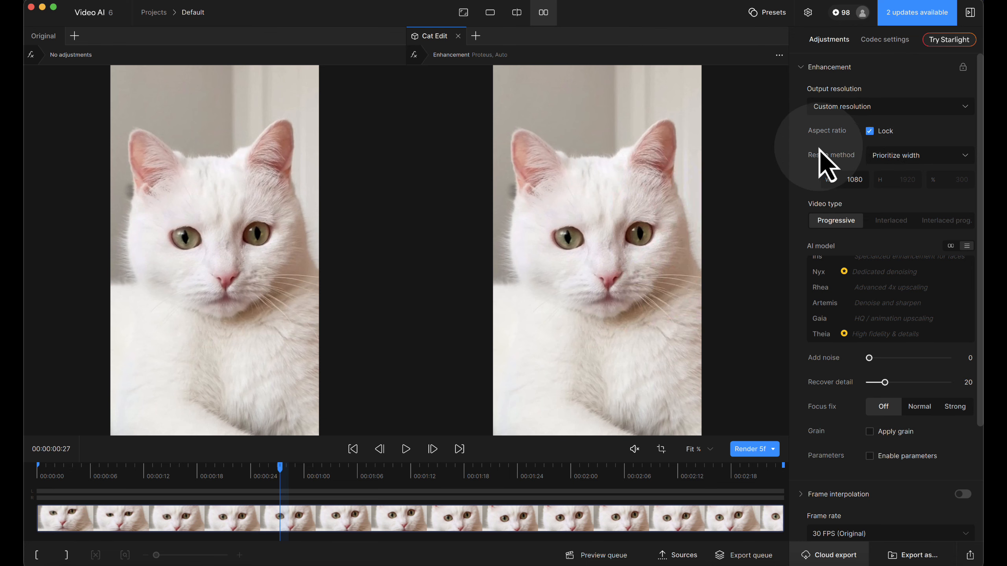
Step: Examine the enhancement settings, including the video type options and the list of available AI models
{"action": "scroll", "coordinate": [819, 150], "scroll_direction": "down", "scroll_amount": 5}
{"action": "scroll", "coordinate": [819, 149], "scroll_direction": "up", "scroll_amount": 1}
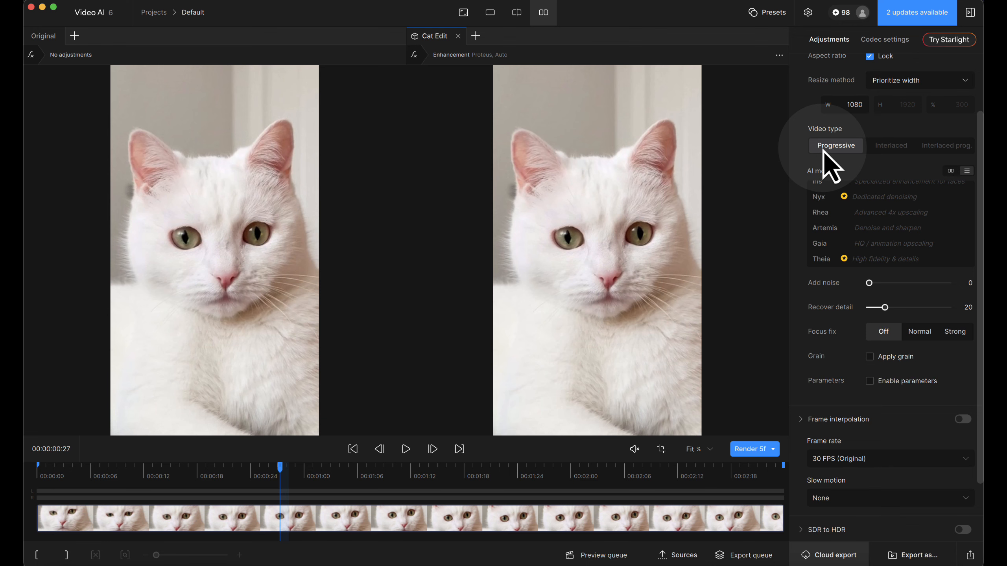
{"action": "scroll", "coordinate": [824, 151], "scroll_direction": "down", "scroll_amount": 2}
{"action": "scroll", "coordinate": [881, 187], "scroll_direction": "up", "scroll_amount": 1}
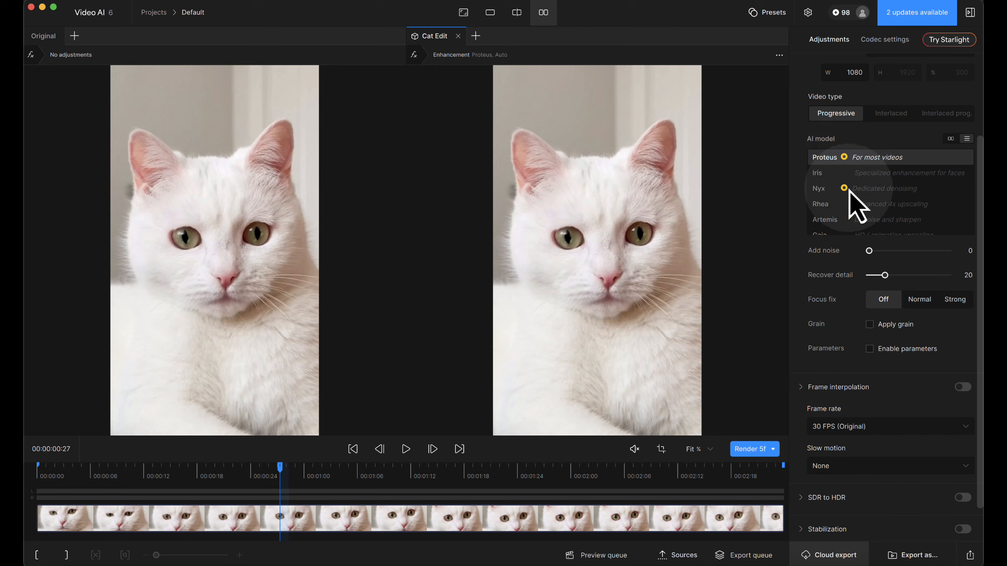
{"action": "scroll", "coordinate": [852, 190], "scroll_direction": "down", "scroll_amount": 2}
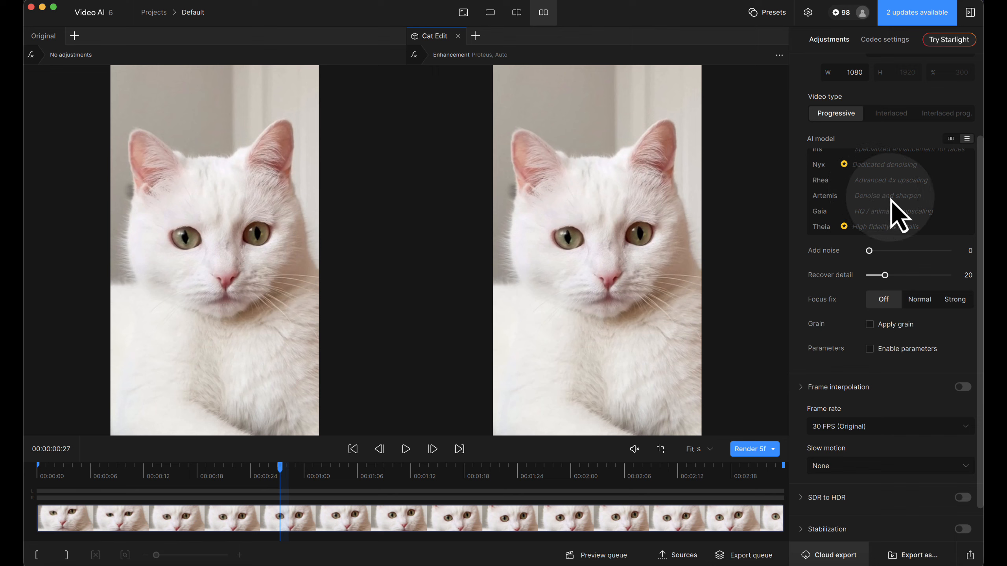
{"action": "scroll", "coordinate": [891, 201], "scroll_direction": "up", "scroll_amount": 2}
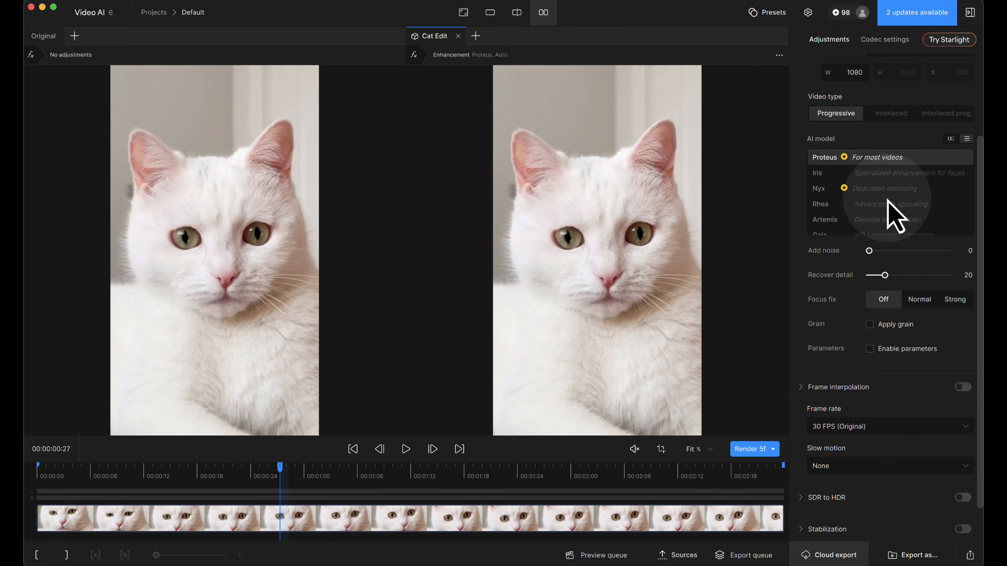
Step: Review the AI models from Proteus to Theia and the purpose described for each one
{"action": "scroll", "coordinate": [888, 201], "scroll_direction": "down", "scroll_amount": 2}
{"action": "scroll", "coordinate": [888, 201], "scroll_direction": "up", "scroll_amount": 2}
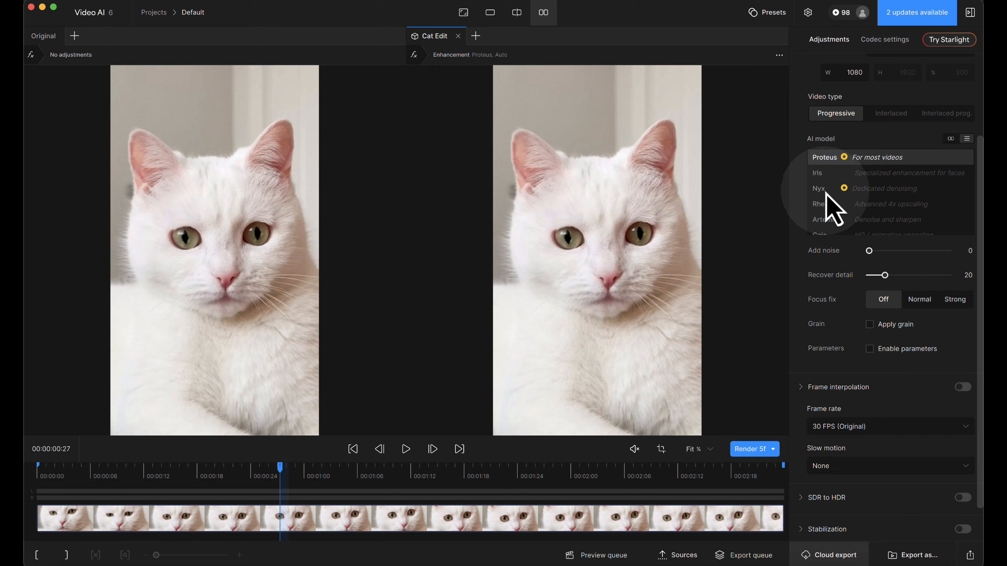
{"action": "scroll", "coordinate": [860, 195], "scroll_direction": "down", "scroll_amount": 1}
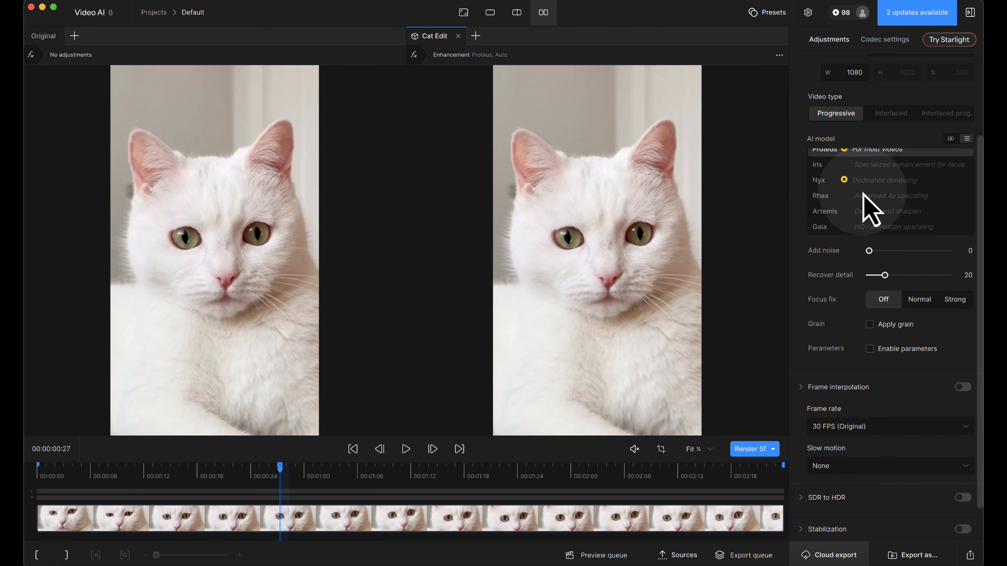
{"action": "scroll", "coordinate": [864, 194], "scroll_direction": "down", "scroll_amount": 2}
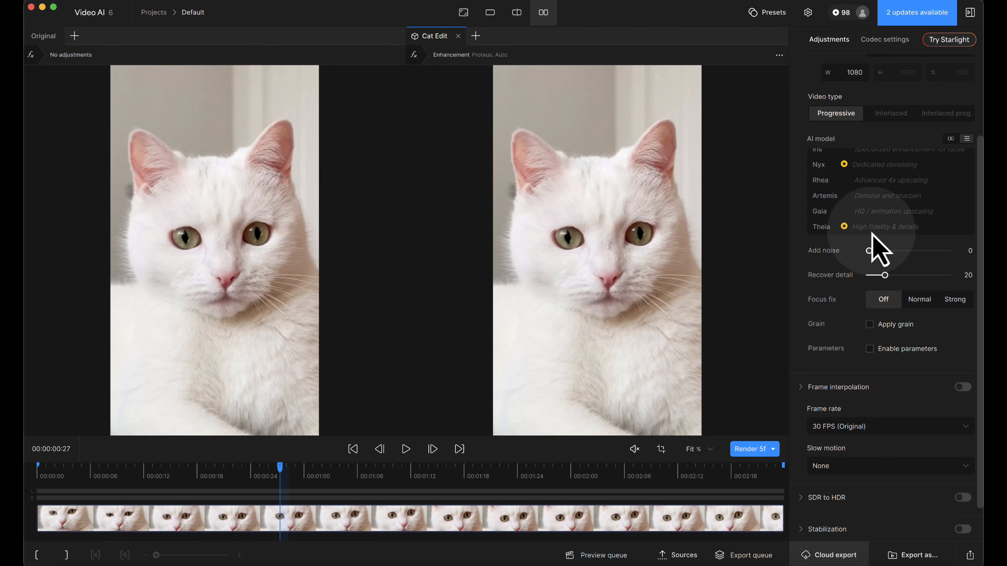
{"action": "scroll", "coordinate": [894, 232], "scroll_direction": "up", "scroll_amount": 2}
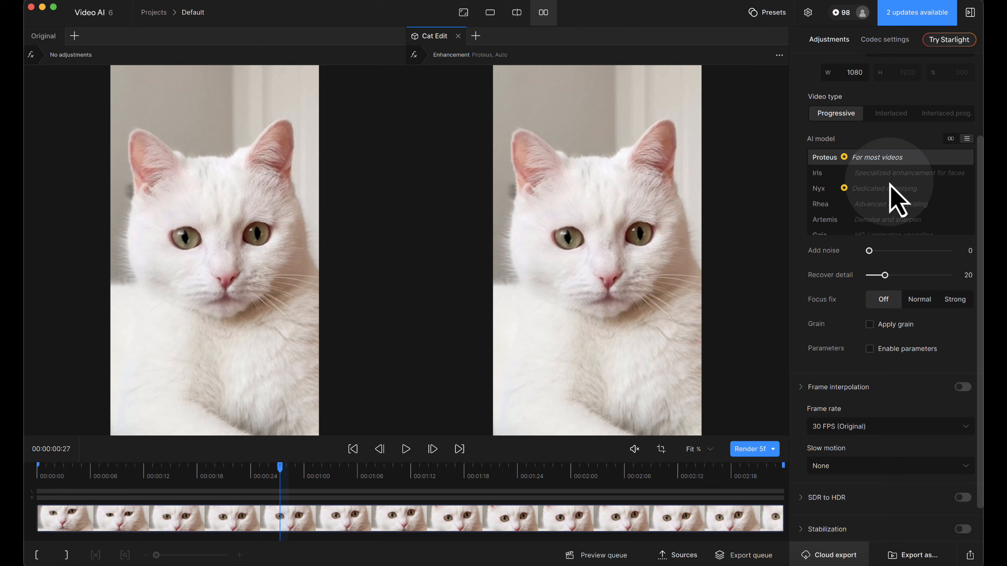
{"action": "scroll", "coordinate": [884, 167], "scroll_direction": "up", "scroll_amount": 1}
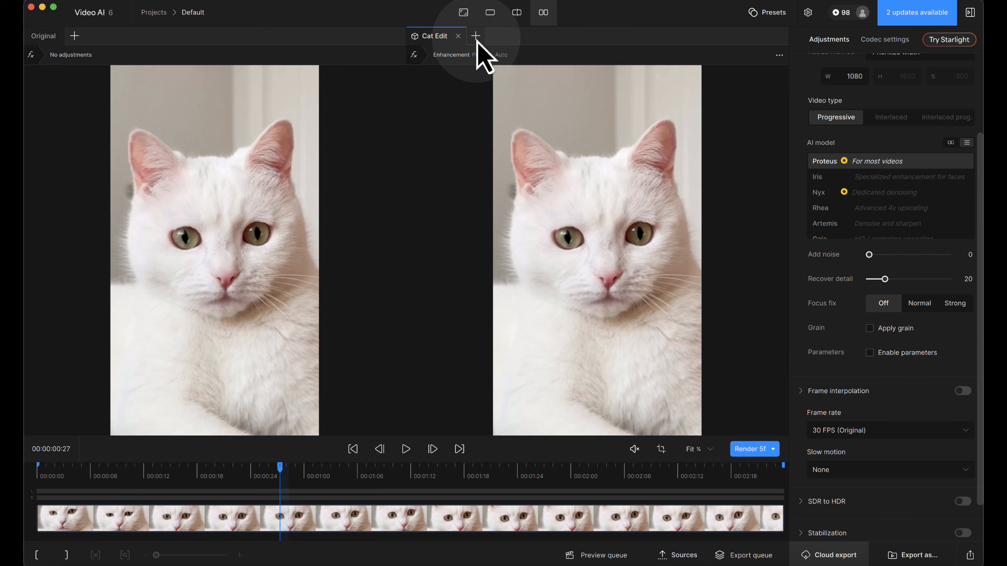
Step: Duplicate the Cat Edit version twice so that three identical enhancement versions are available
{"action": "right_click", "coordinate": [440, 40]}
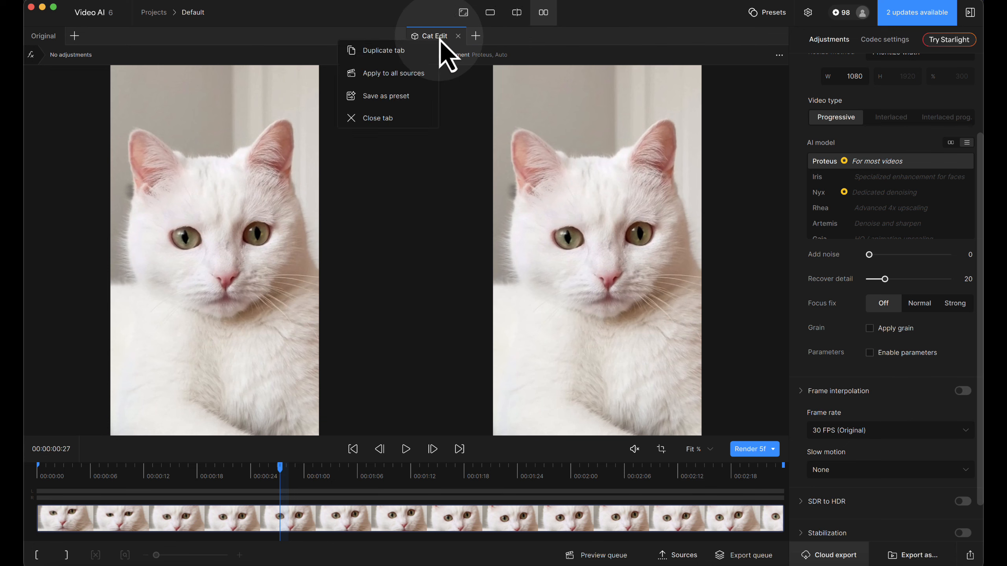
{"action": "left_click", "coordinate": [412, 50]}
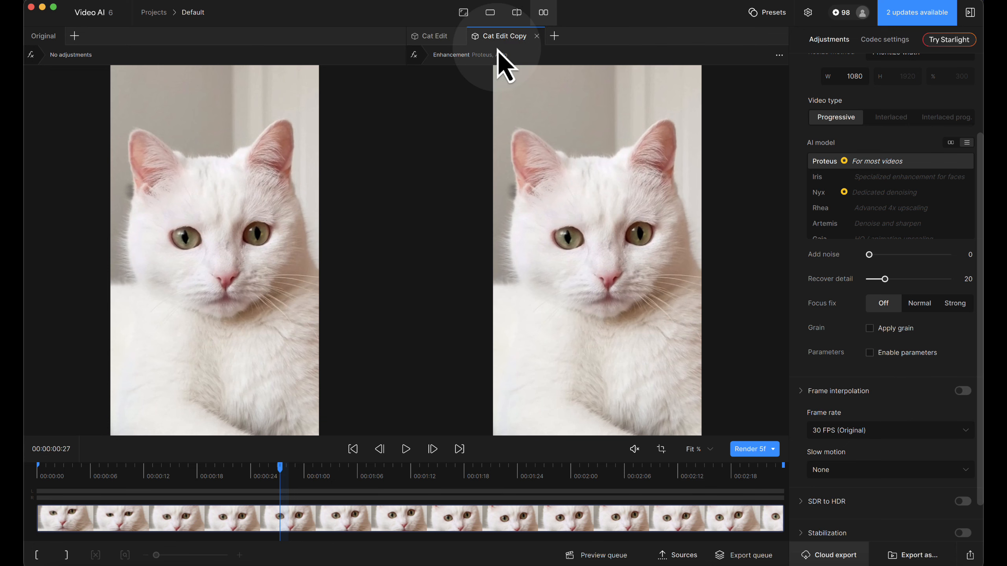
{"action": "right_click", "coordinate": [511, 40]}
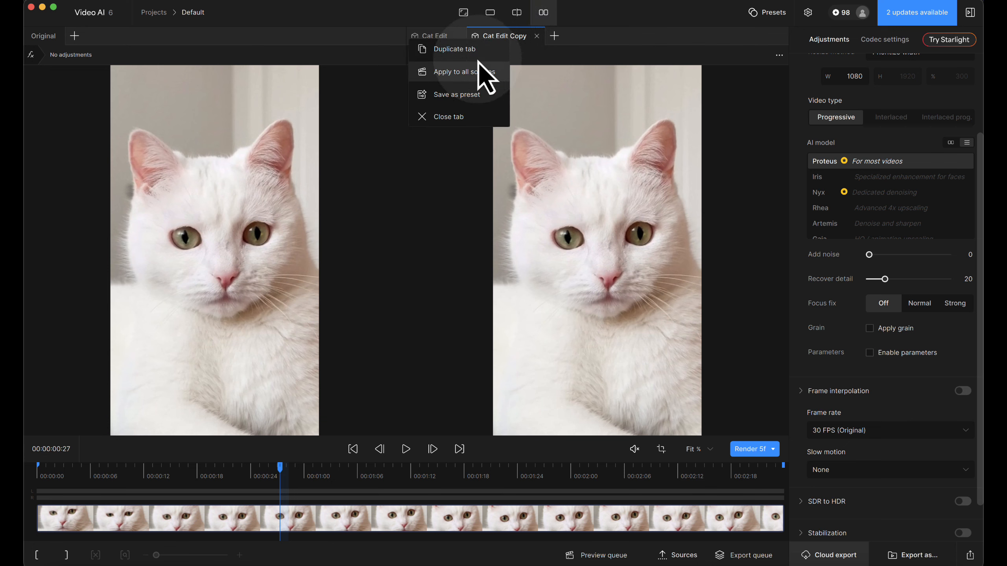
{"action": "left_click", "coordinate": [454, 51]}
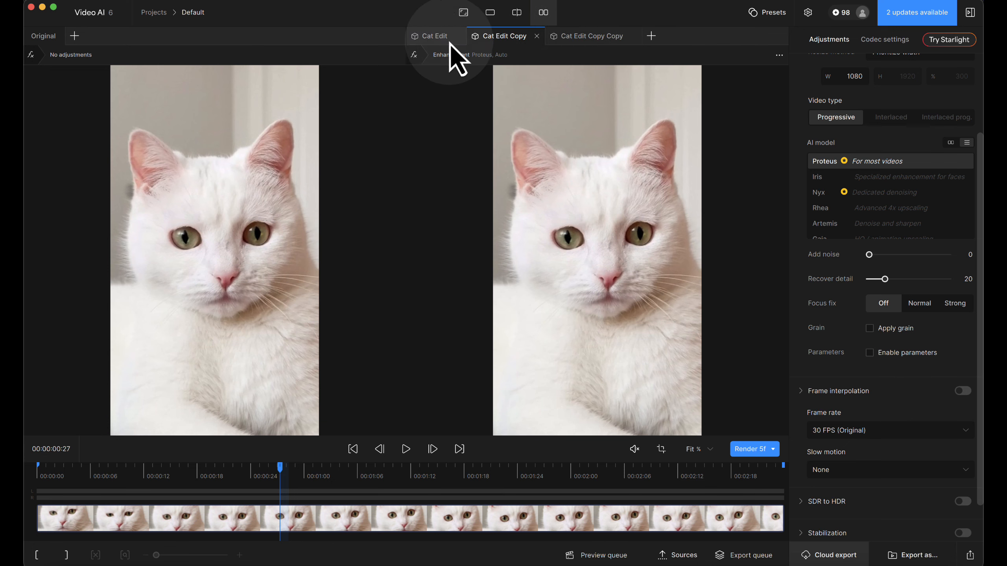
Step: Rename the Cat Edit version as "- proteus" and its first copy as "Nyx"
{"action": "left_click", "coordinate": [440, 40]}
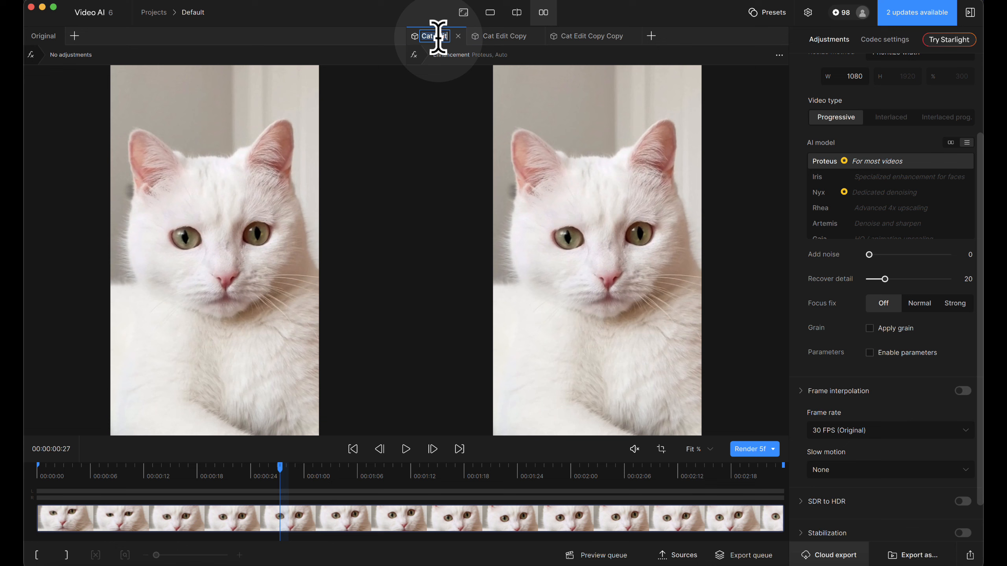
{"action": "double_click", "coordinate": [436, 36]}
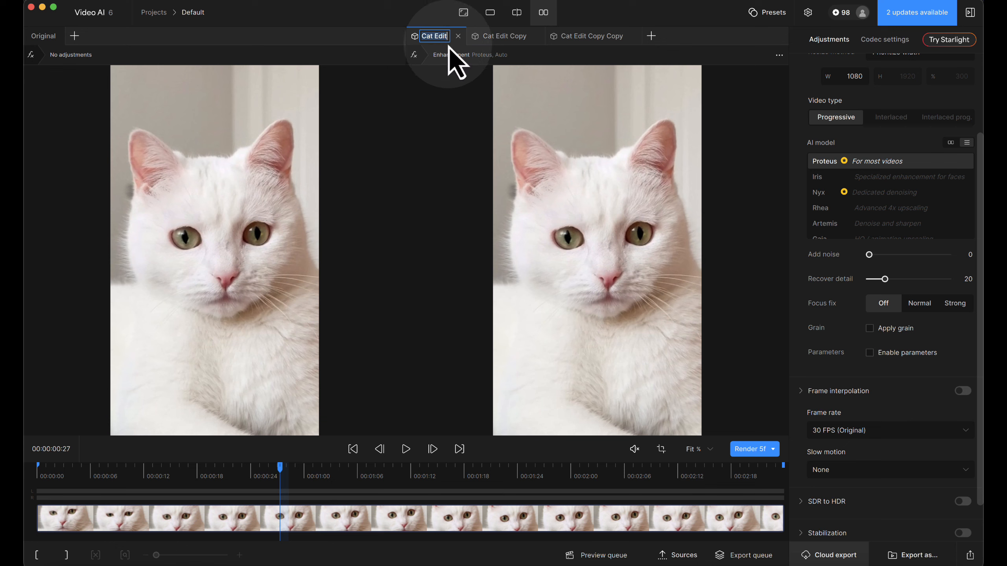
{"action": "type", "text": "- prote"}
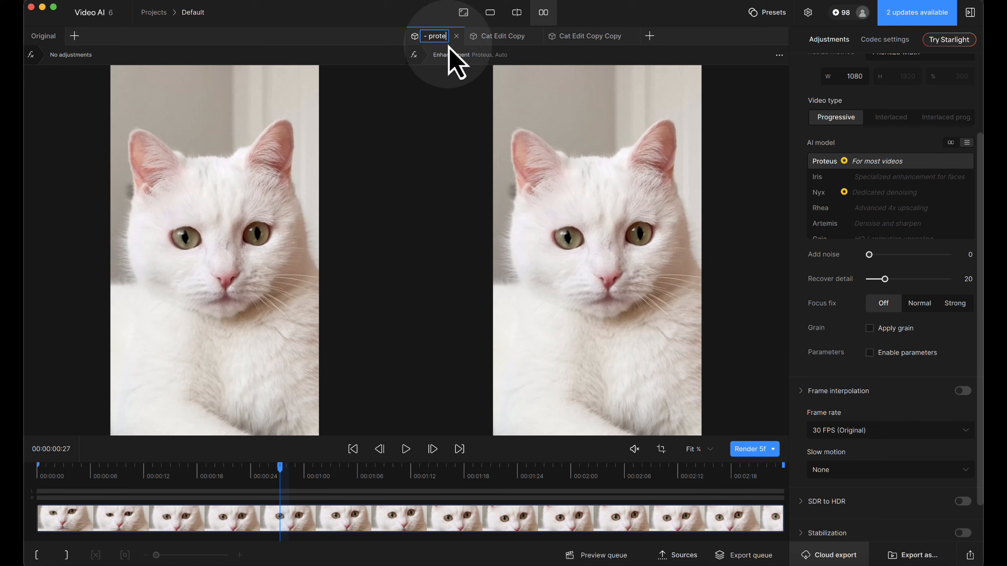
{"action": "type", "text": "us"}
{"action": "left_click", "coordinate": [529, 42]}
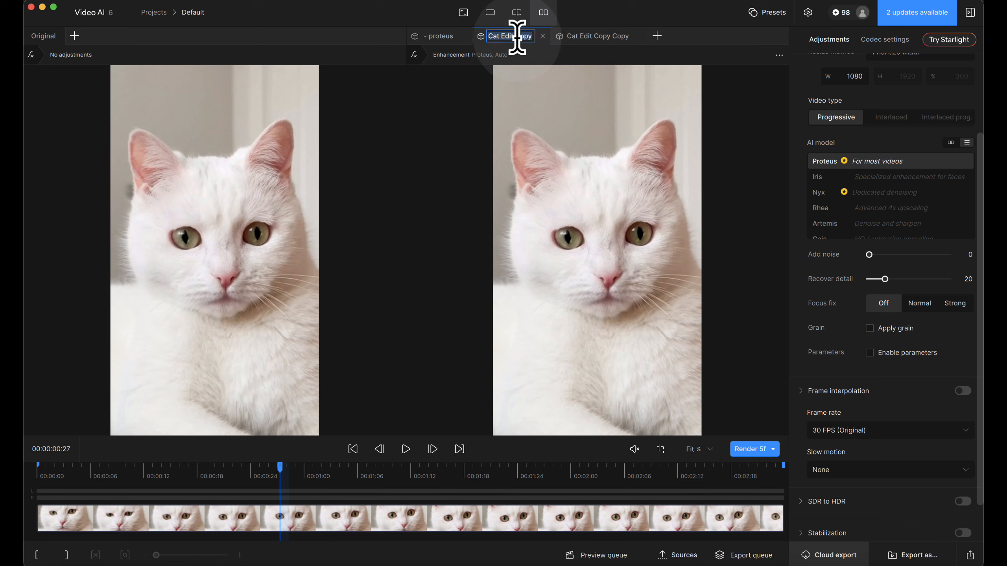
{"action": "type", "text": "Nyx"}
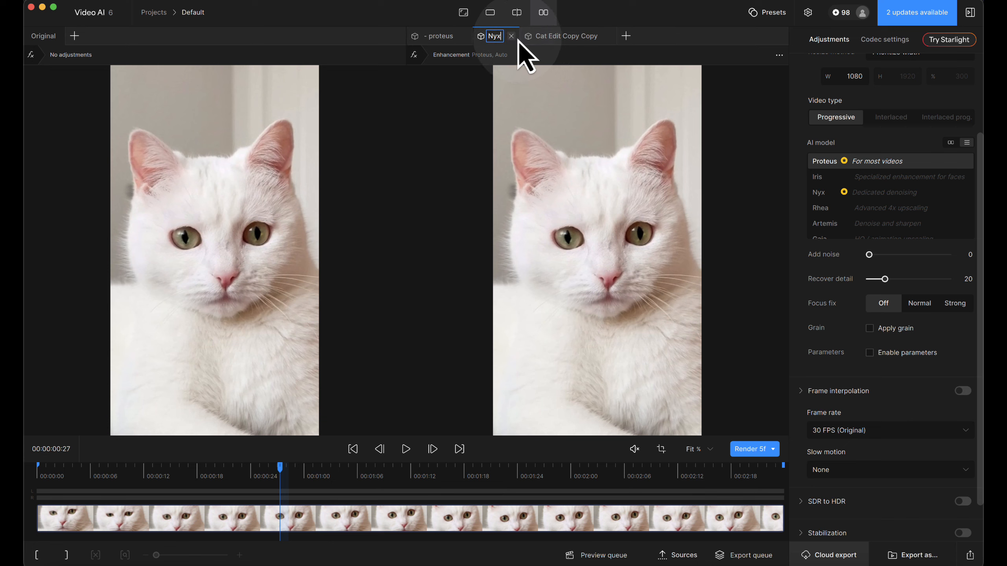
{"action": "key", "text": "Return"}
Step: Rename the remaining copy, Cat Edit Copy Copy, as "Thei"
{"action": "double_click", "coordinate": [561, 39]}
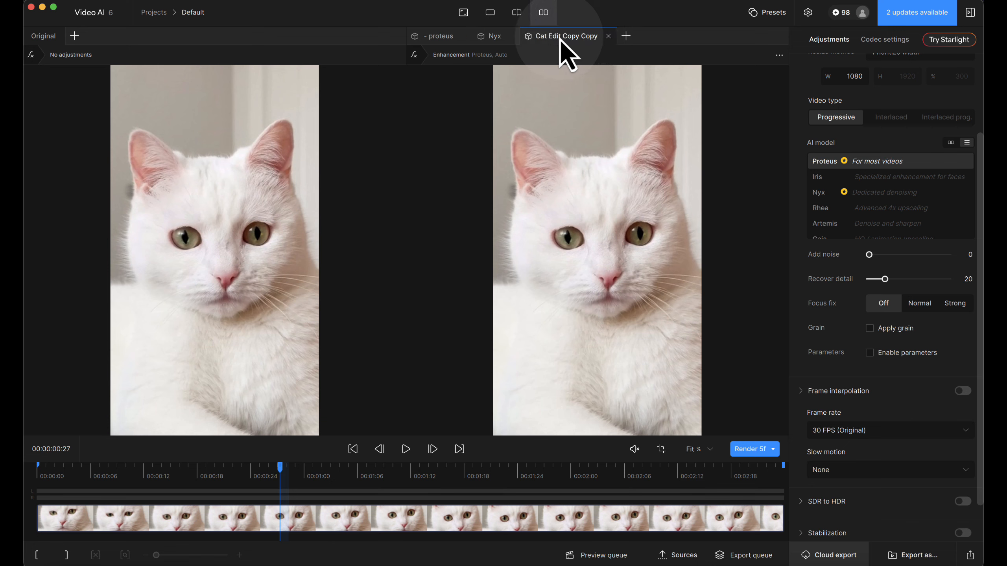
{"action": "scroll", "coordinate": [860, 192], "scroll_direction": "down", "scroll_amount": 2}
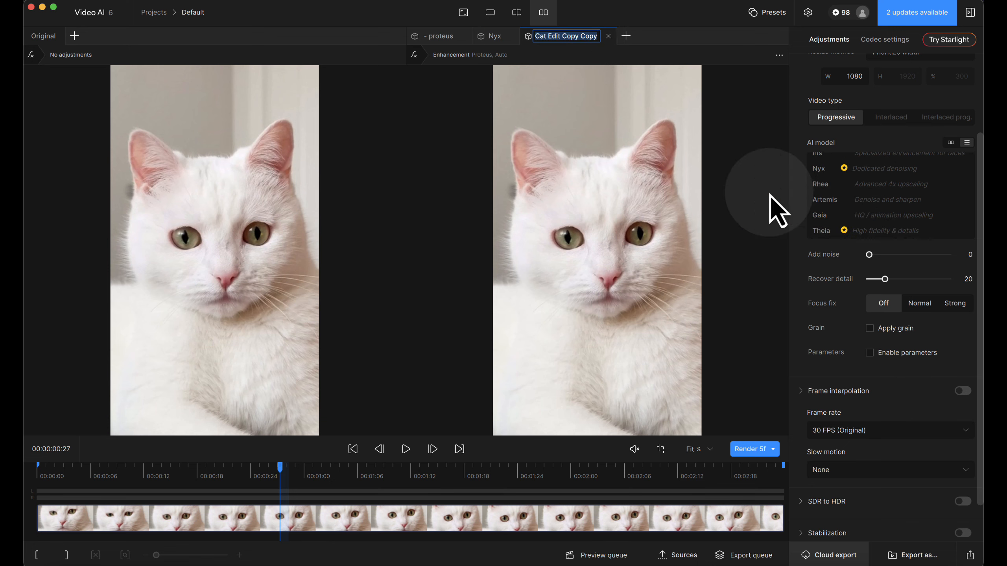
{"action": "type", "text": "Th"}
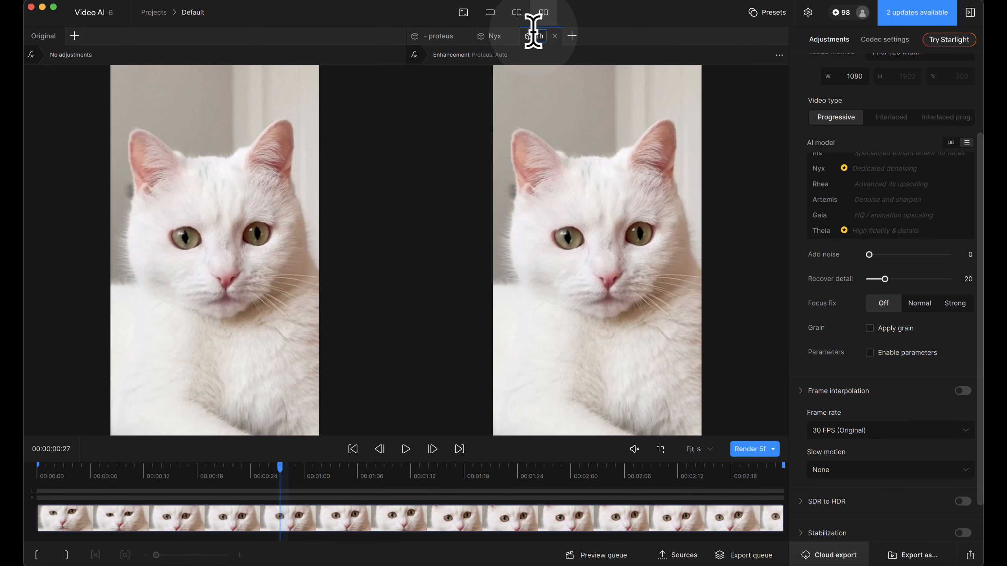
{"action": "type", "text": "ei"}
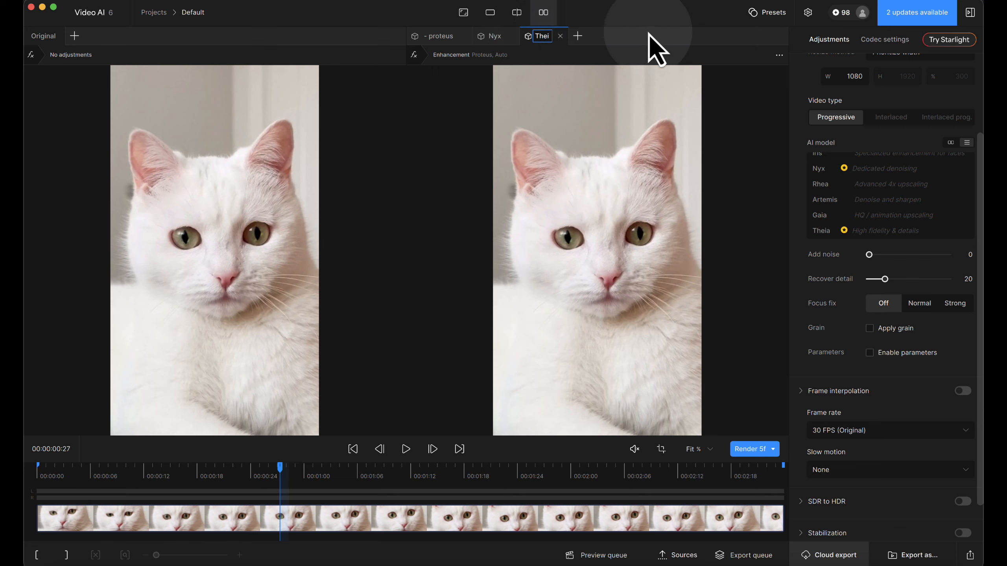
{"action": "left_click", "coordinate": [648, 17]}
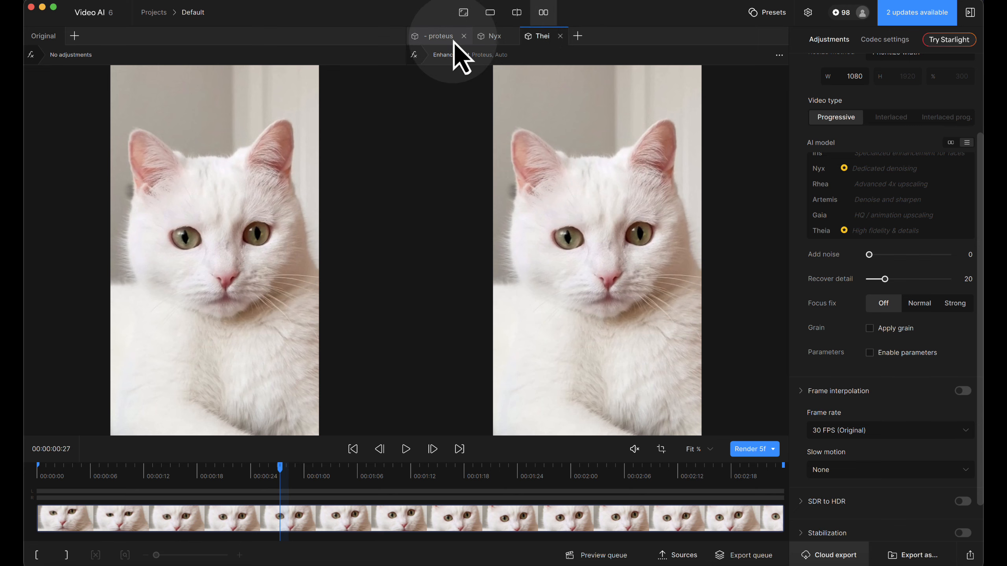
Step: In the proteus version, place the playhead at 00:00:00:20 and choose Min (5 frames) as the preview render length
{"action": "left_click", "coordinate": [438, 38]}
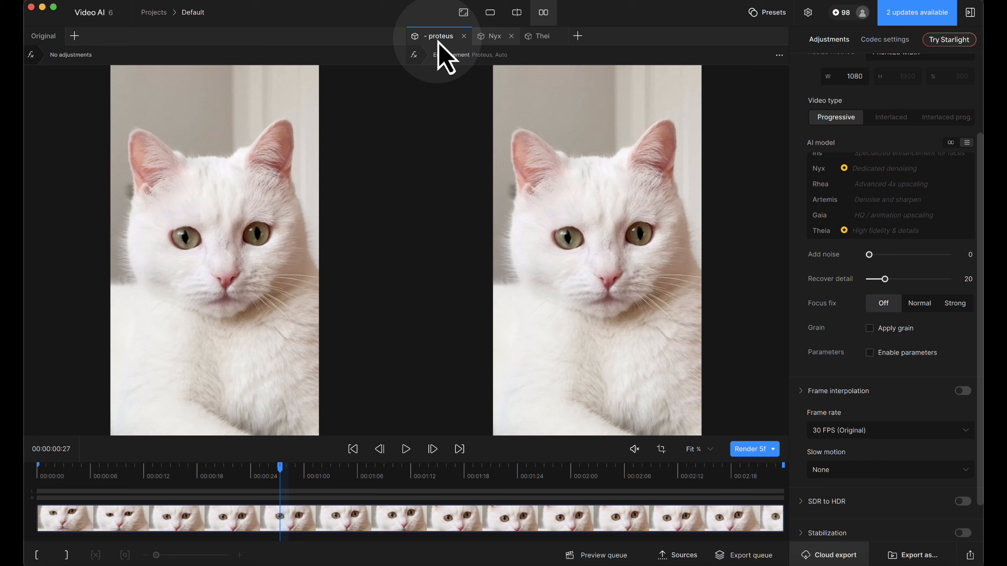
{"action": "scroll", "coordinate": [959, 187], "scroll_direction": "up", "scroll_amount": 2}
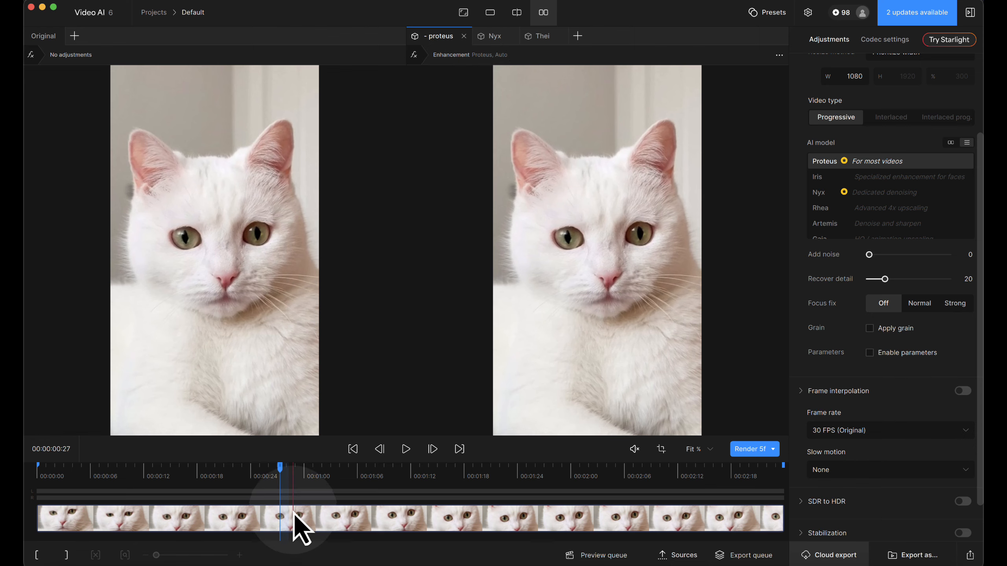
{"action": "left_click", "coordinate": [217, 483]}
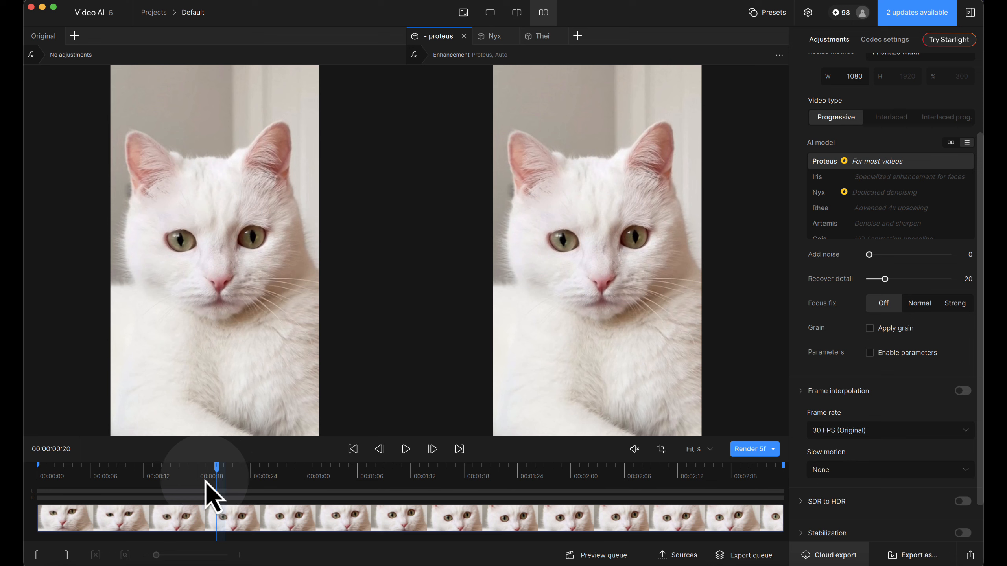
{"action": "left_click", "coordinate": [776, 453]}
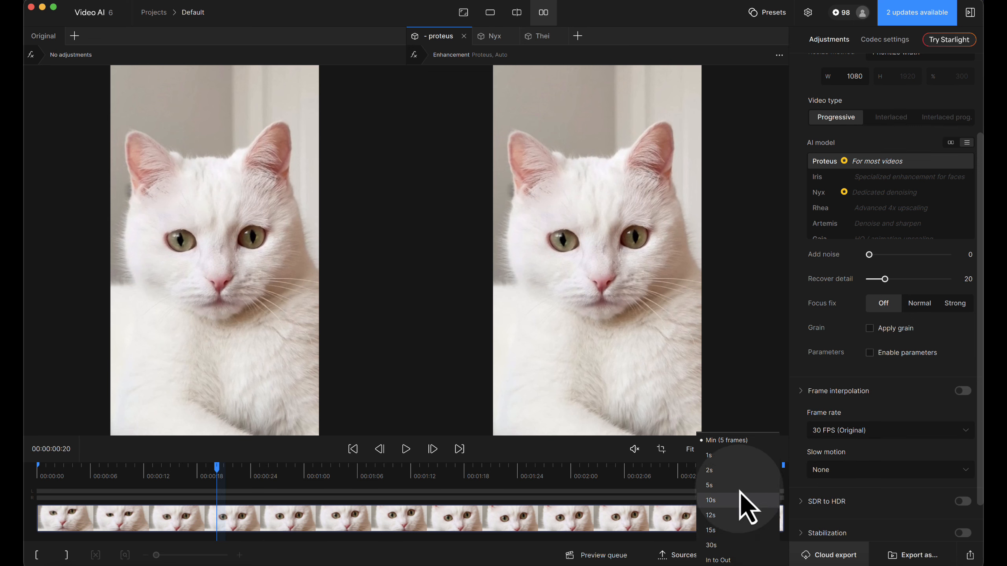
{"action": "left_click", "coordinate": [719, 446]}
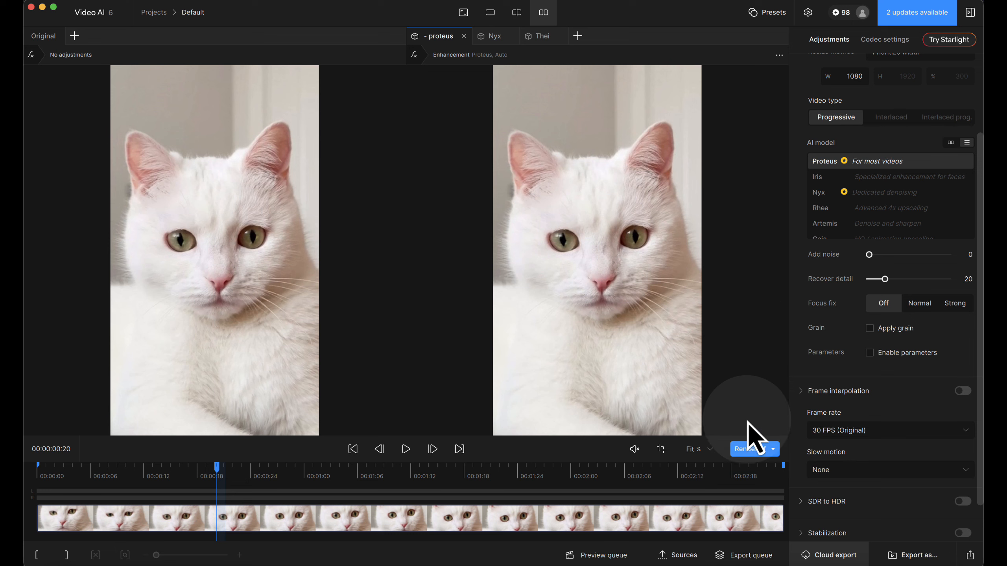
Step: Set the preview zoom to 100% and render a 5-frame preview of the proteus version
{"action": "left_click", "coordinate": [712, 455]}
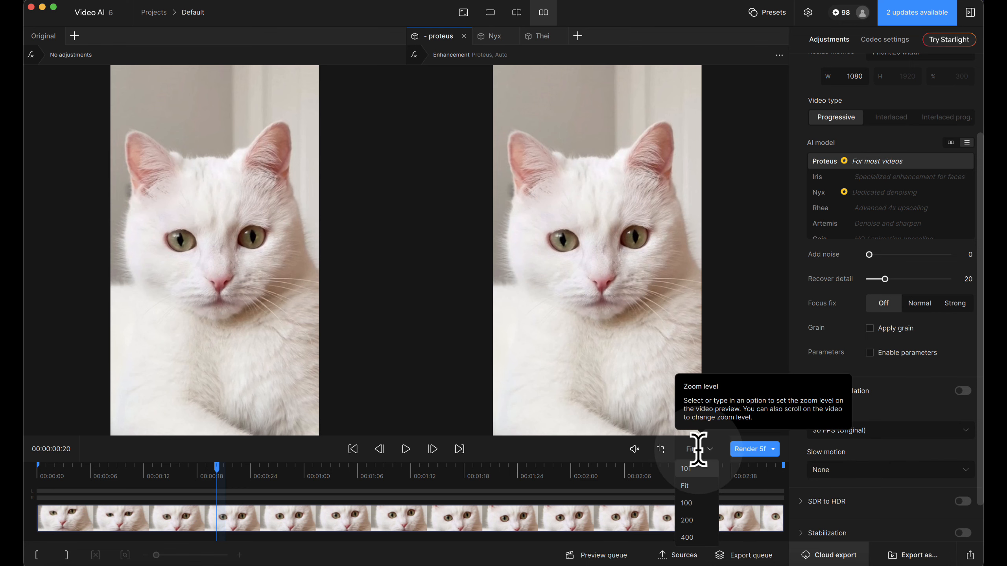
{"action": "left_click", "coordinate": [697, 503]}
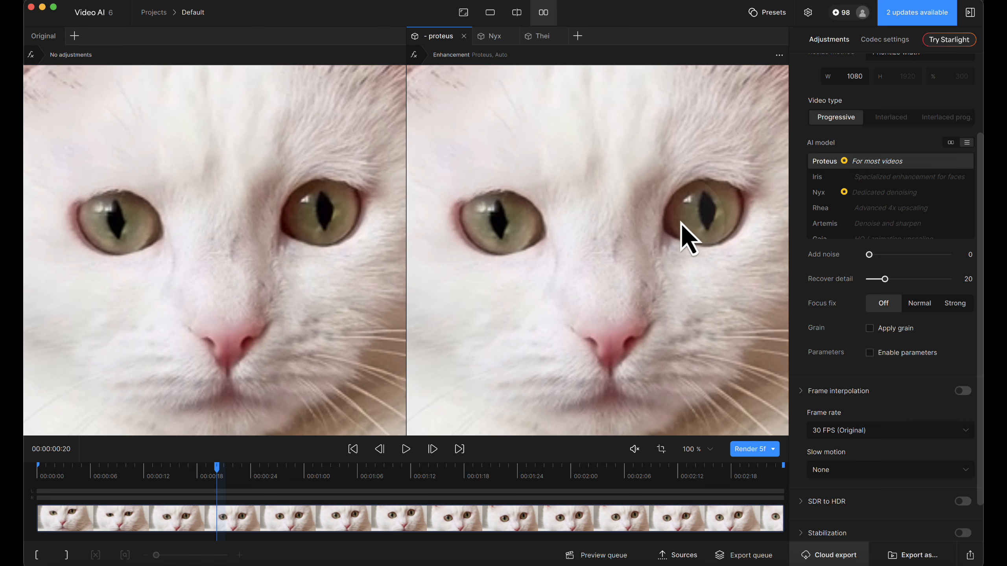
{"action": "left_click", "coordinate": [750, 455]}
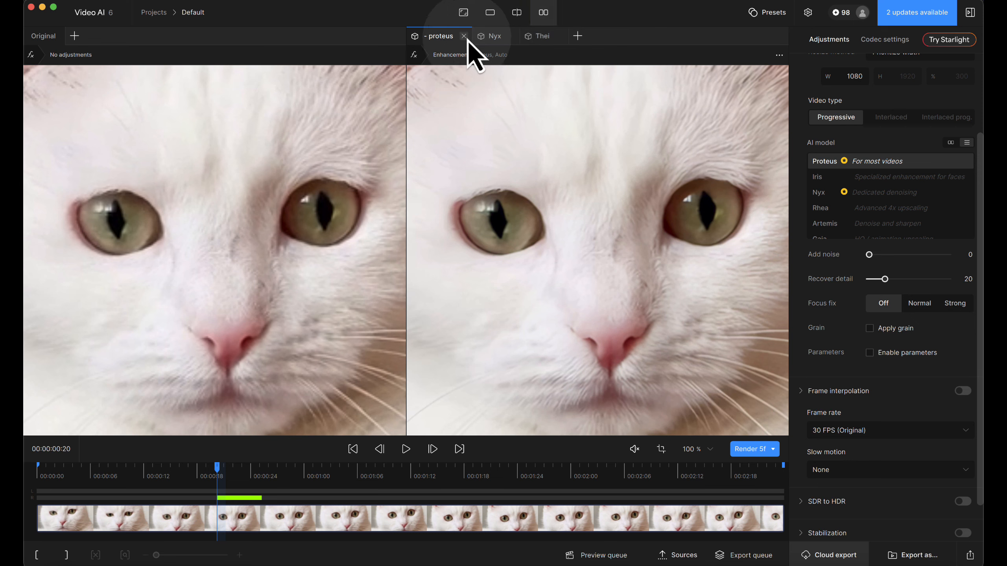
Step: Apply the Nyx AI model to the Nyx version and render its 5-frame preview
{"action": "left_click", "coordinate": [495, 41]}
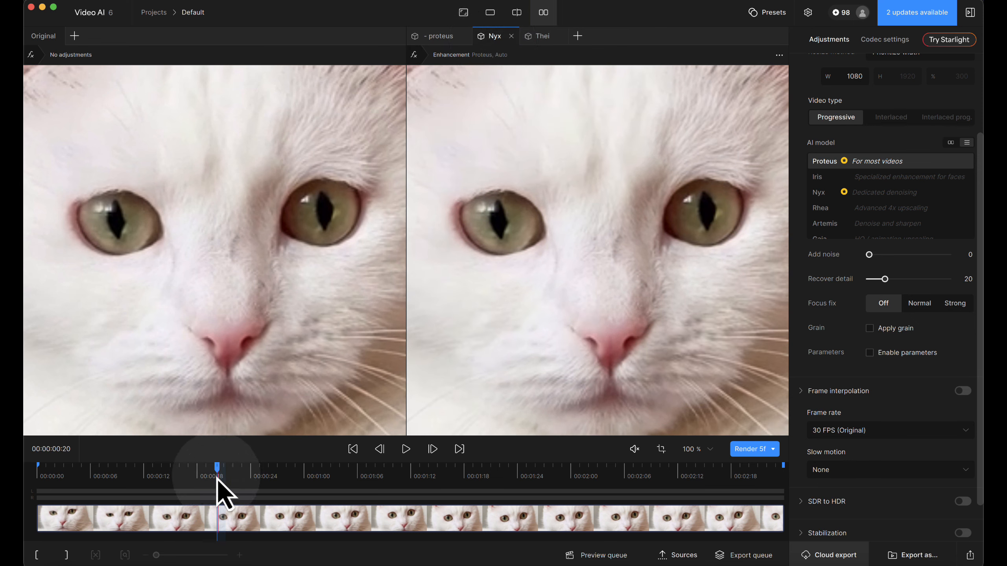
{"action": "left_click", "coordinate": [878, 194]}
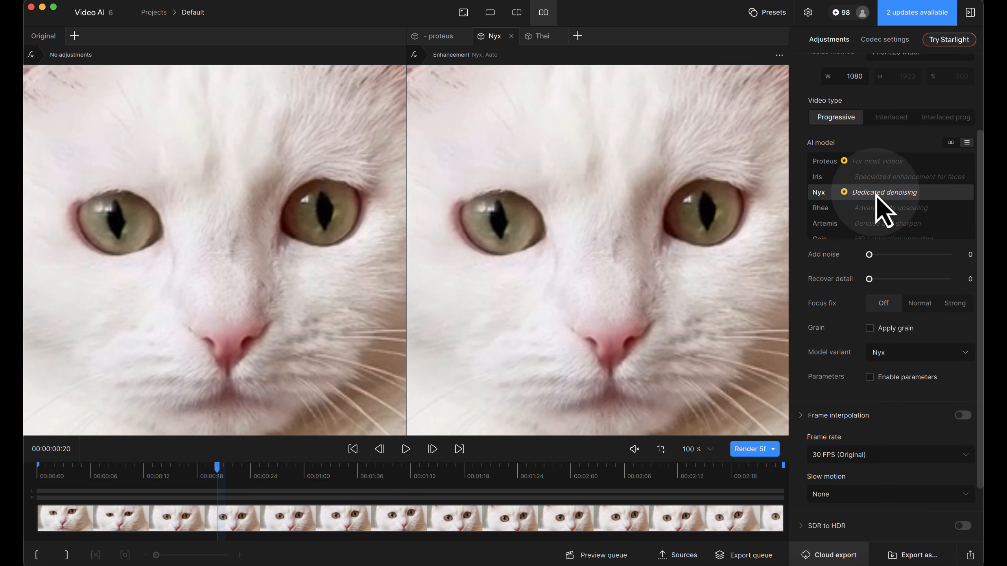
{"action": "left_click", "coordinate": [753, 452]}
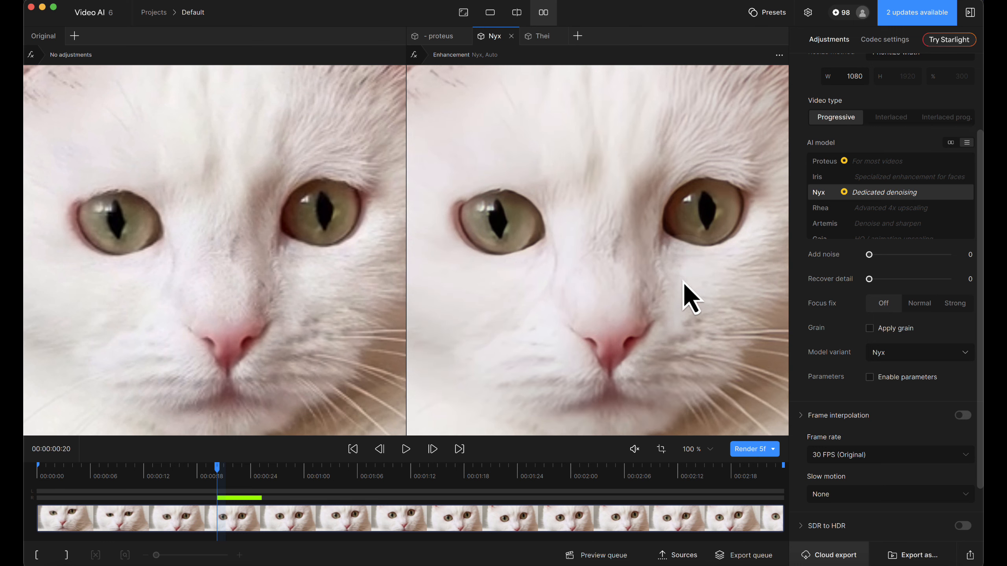
Step: Apply the Theia AI model to the Thei version and render its 5-frame preview
{"action": "left_click", "coordinate": [537, 35]}
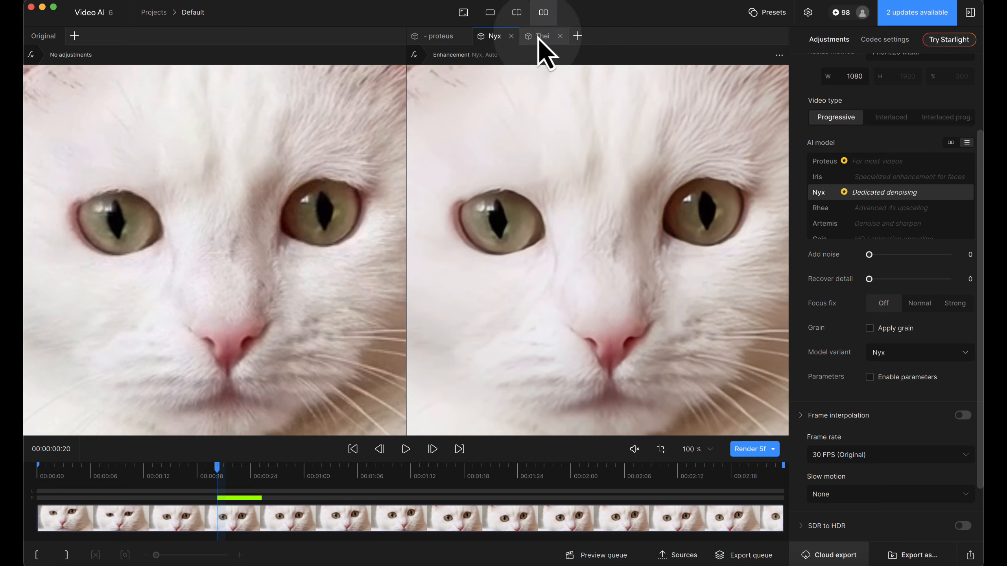
{"action": "left_click", "coordinate": [540, 39]}
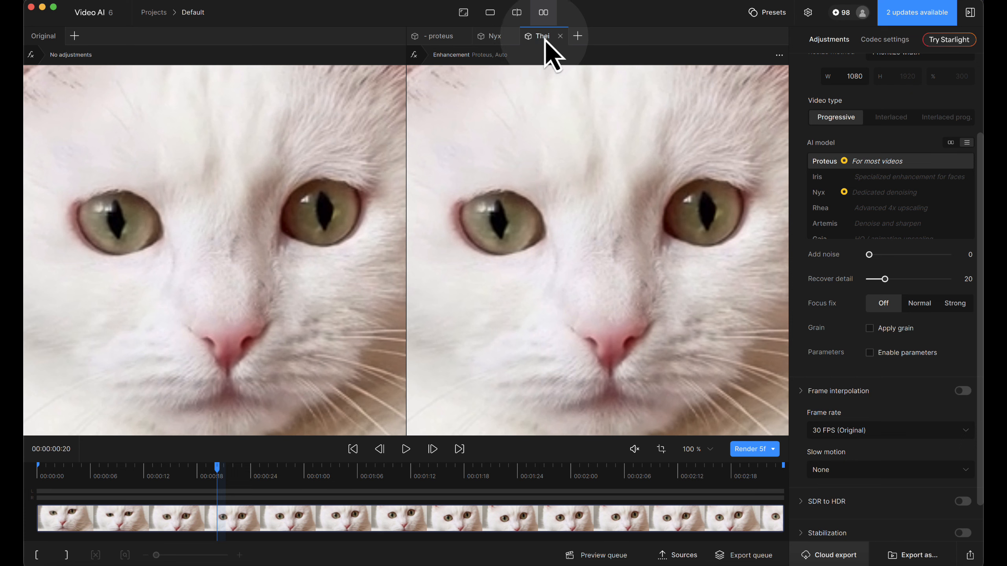
{"action": "scroll", "coordinate": [884, 206], "scroll_direction": "down", "scroll_amount": 2}
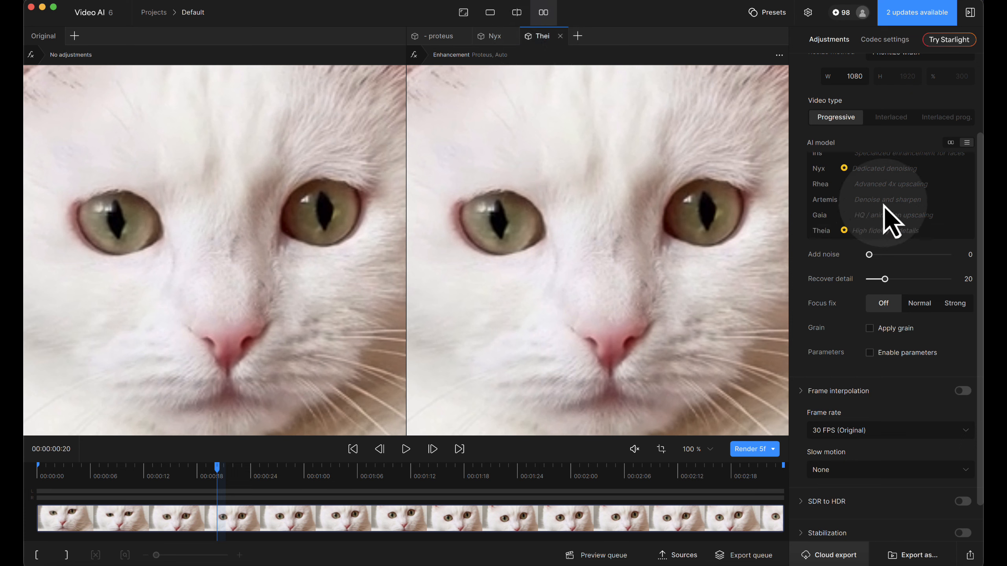
{"action": "left_click", "coordinate": [833, 234]}
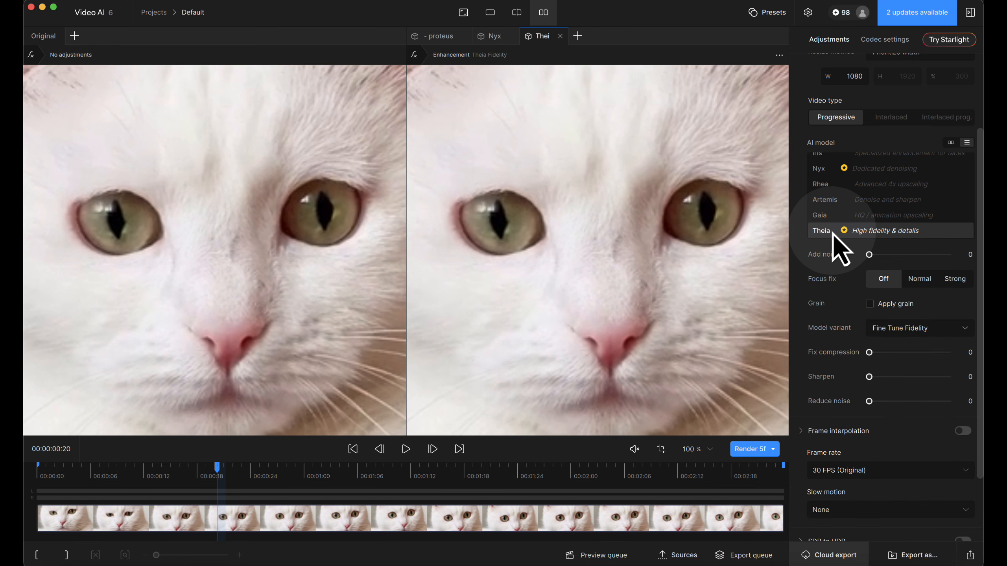
{"action": "left_click", "coordinate": [753, 451]}
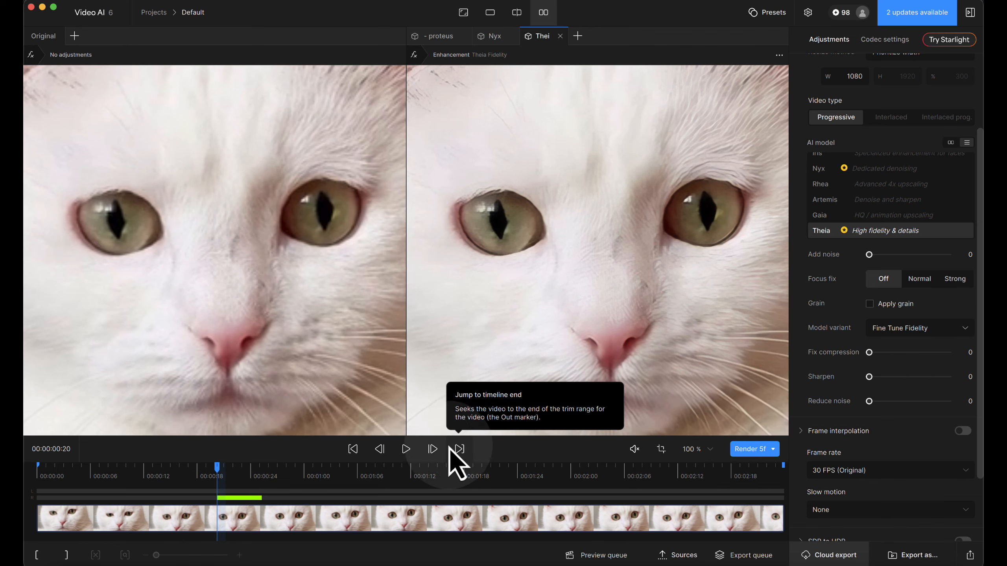
Step: Play the rendered Thei preview beside the original, stop playback, and place the playhead at 00:00:00:21
{"action": "left_click", "coordinate": [409, 451]}
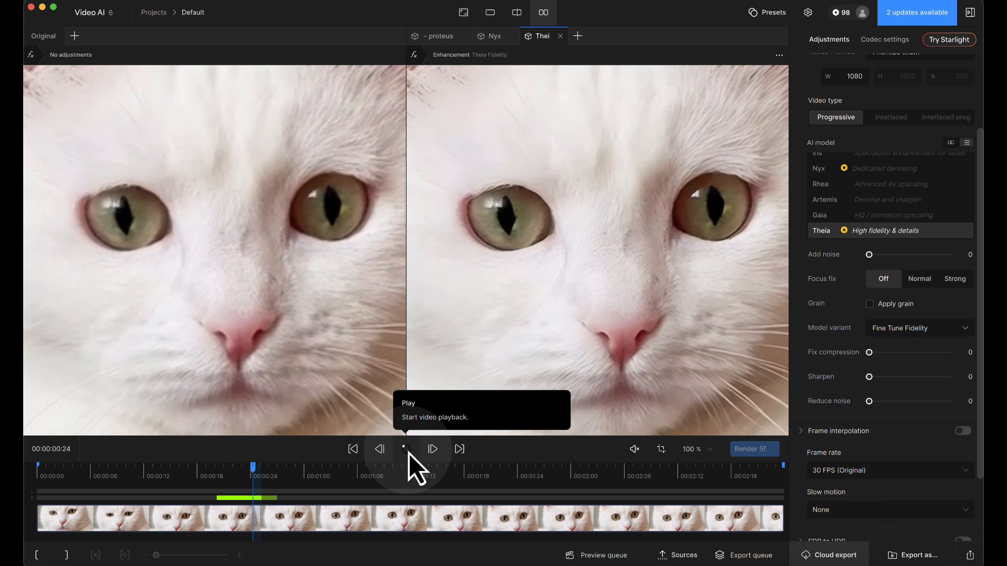
{"action": "left_click", "coordinate": [408, 451]}
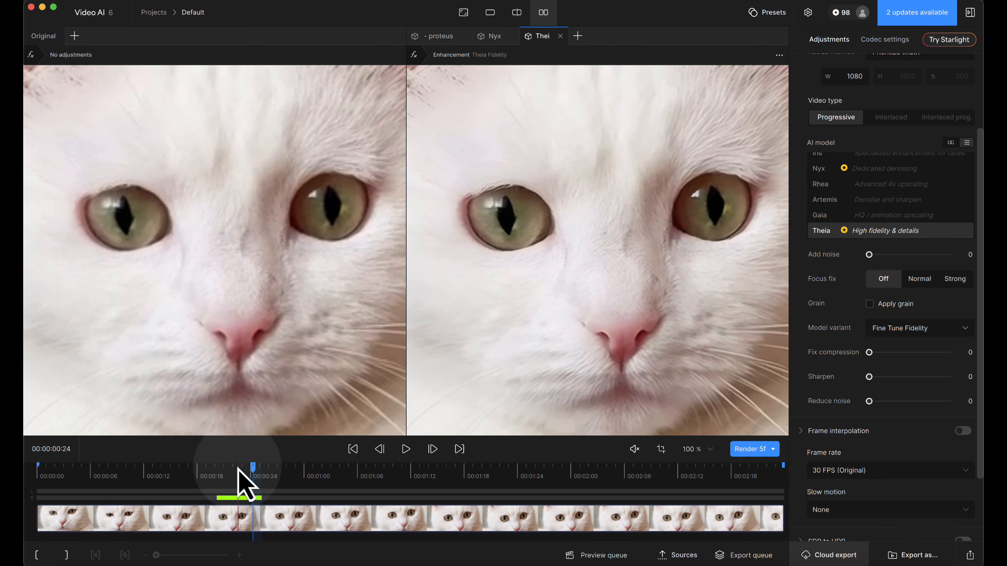
{"action": "left_click_drag", "start_coordinate": [251, 472], "coordinate": [227, 472]}
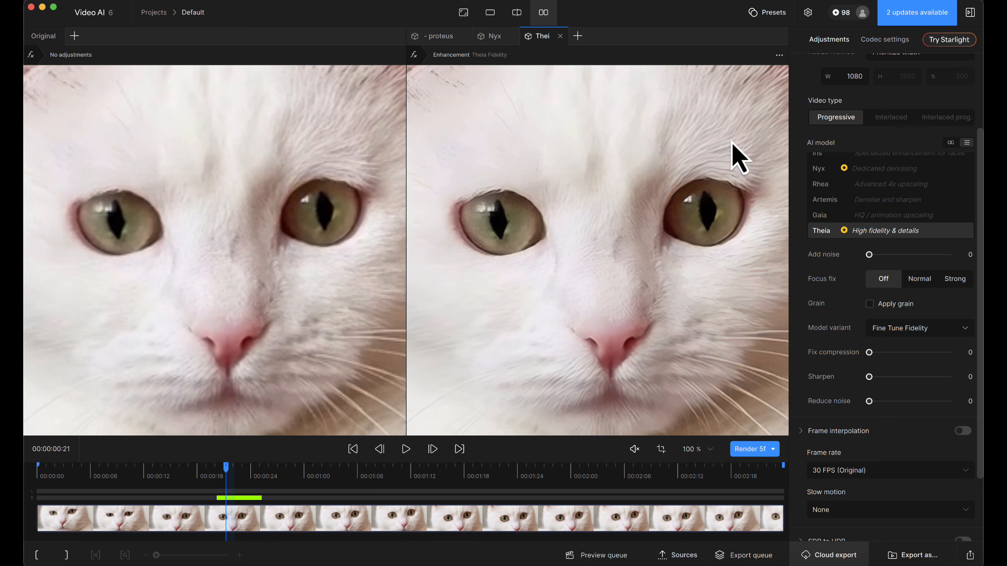
Step: Review the proteus and Nyx previews against the original, and close the Nyx version
{"action": "left_click", "coordinate": [444, 40]}
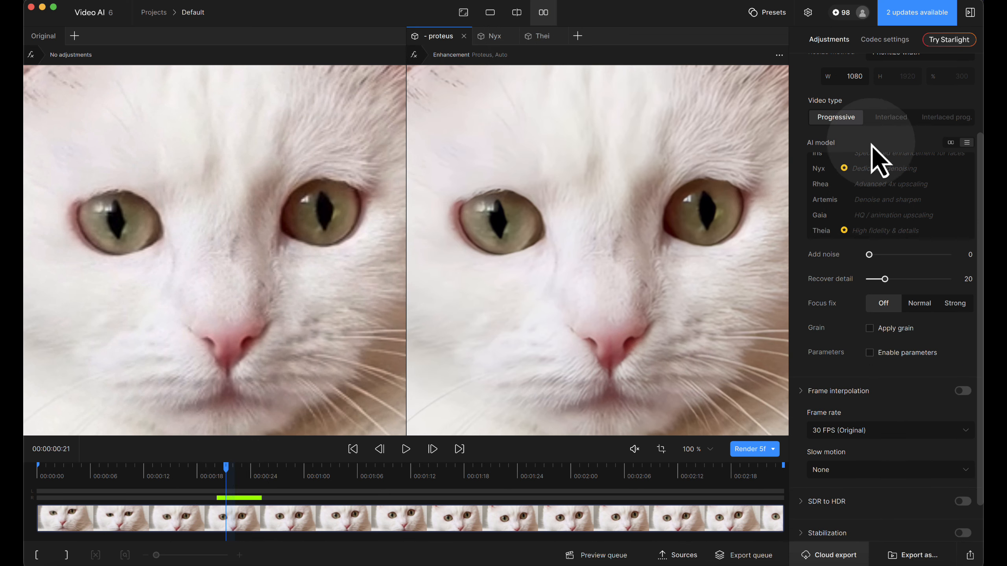
{"action": "scroll", "coordinate": [887, 202], "scroll_direction": "up", "scroll_amount": 3}
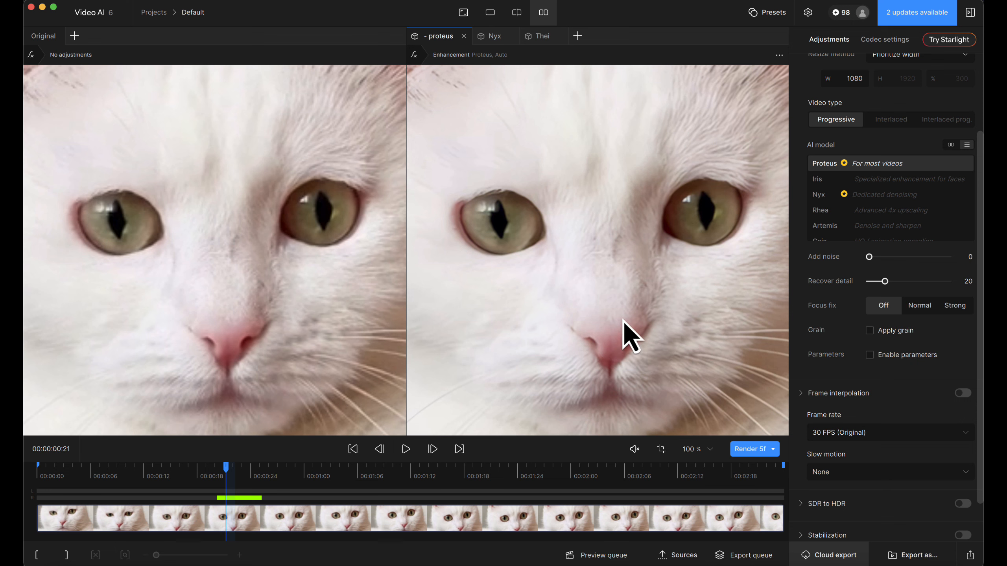
{"action": "left_click", "coordinate": [495, 37]}
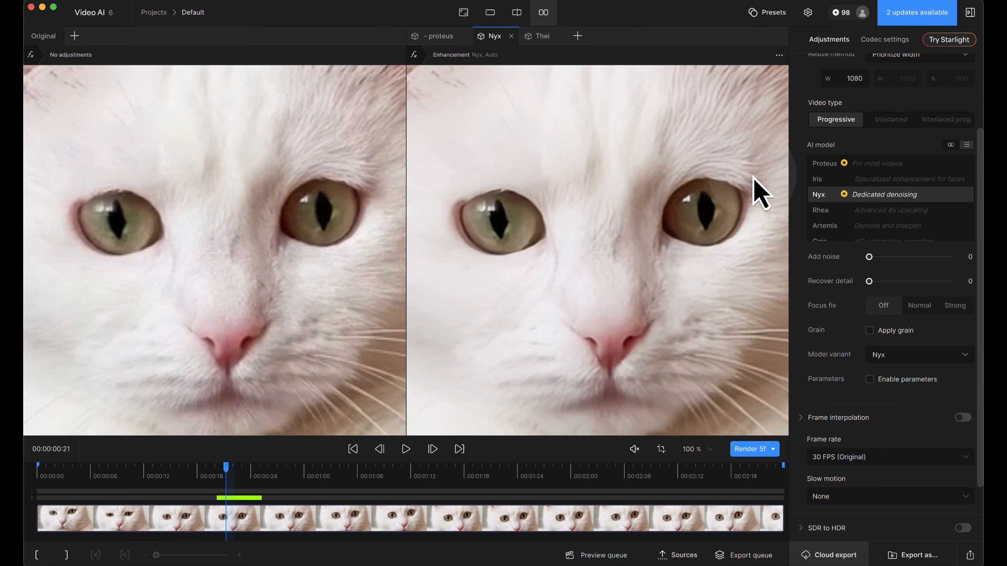
{"action": "left_click", "coordinate": [511, 36]}
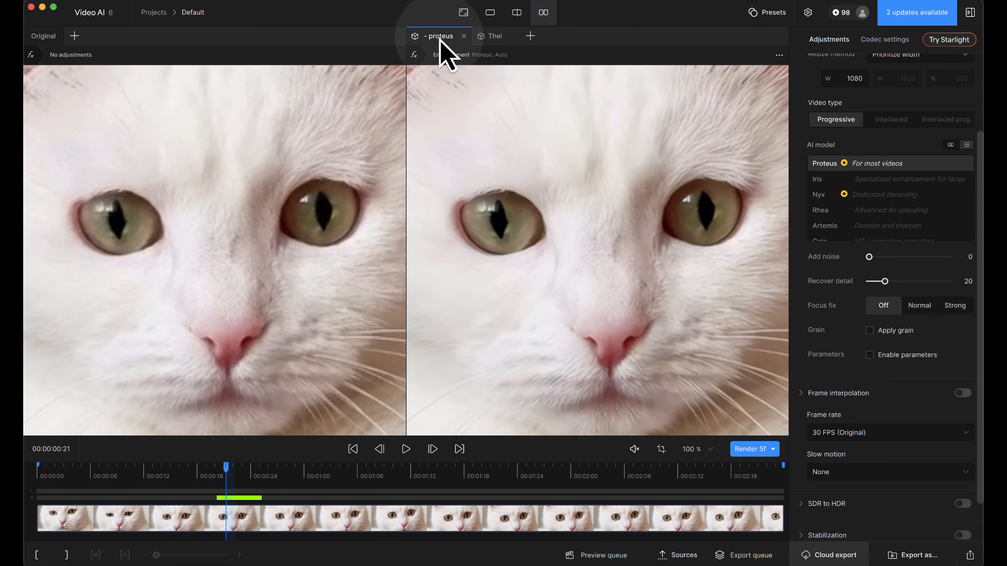
Step: Compare the Thei and proteus previews for fur, eye and skin detail by switching between the two versions
{"action": "left_click", "coordinate": [496, 41]}
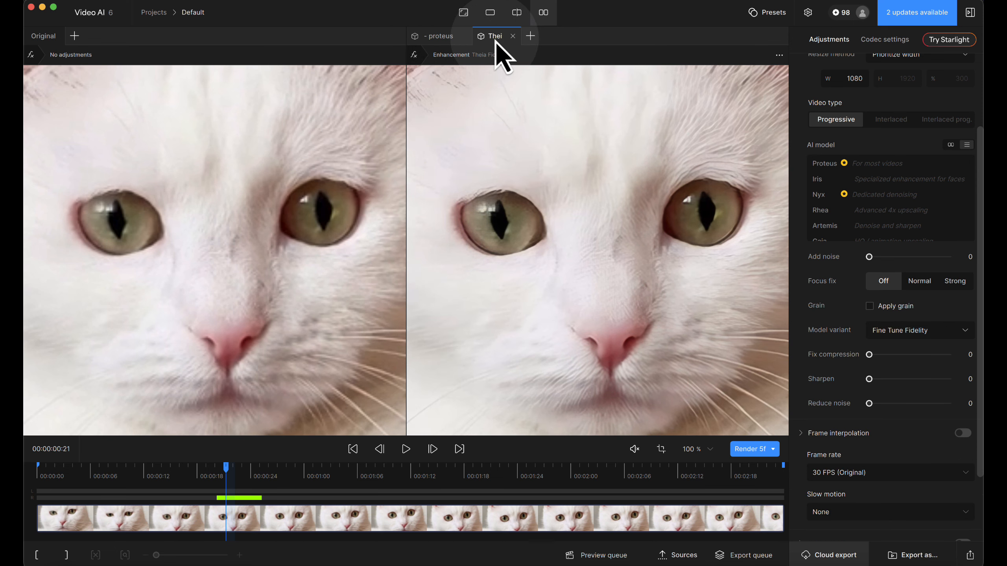
{"action": "scroll", "coordinate": [917, 218], "scroll_direction": "down", "scroll_amount": 1}
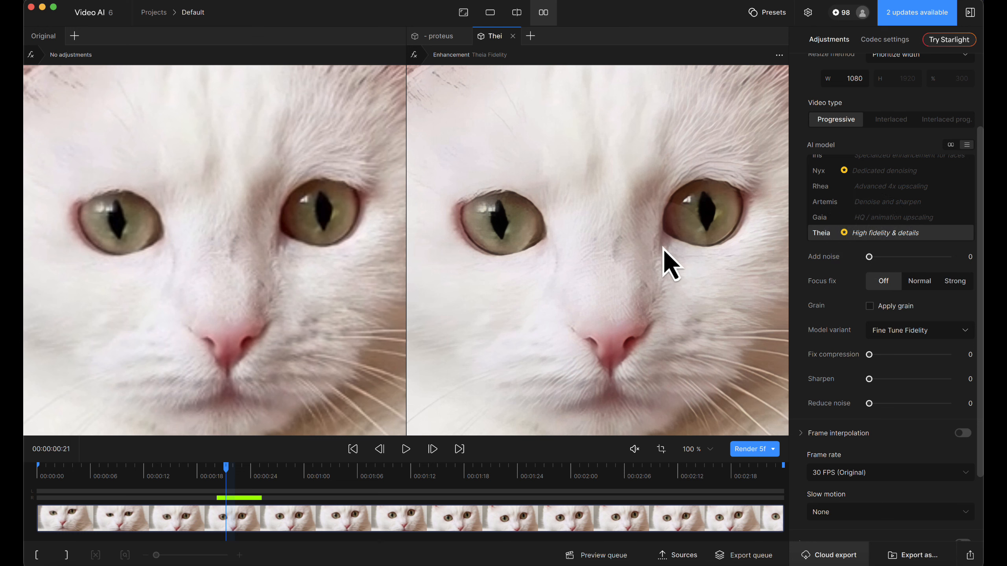
{"action": "left_click", "coordinate": [441, 37]}
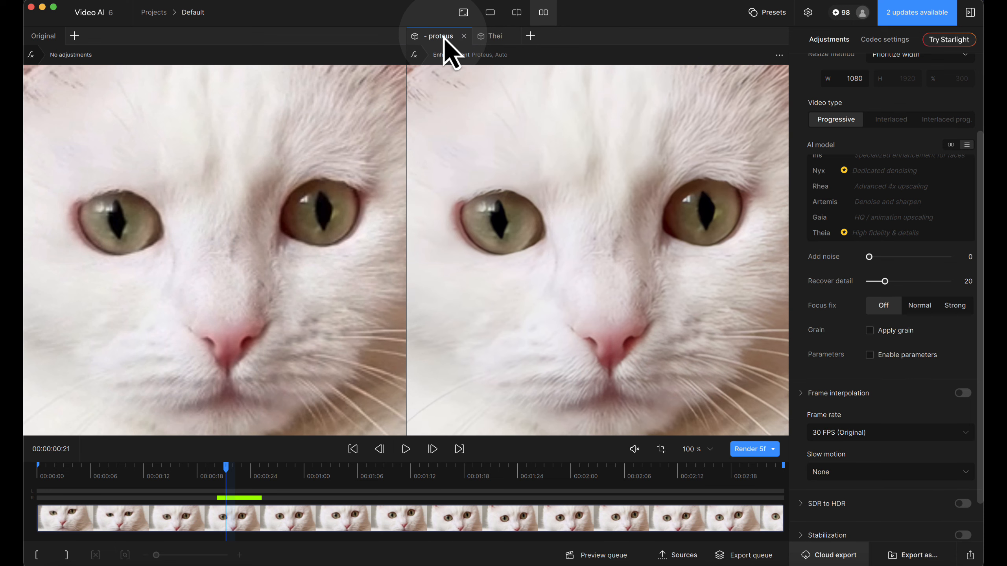
{"action": "left_click", "coordinate": [495, 37]}
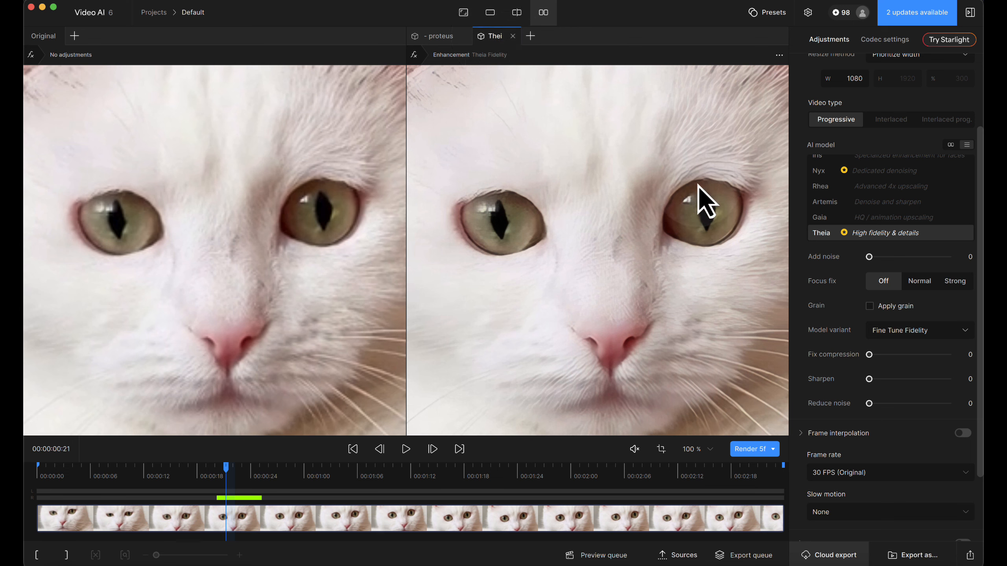
{"action": "left_click", "coordinate": [450, 36]}
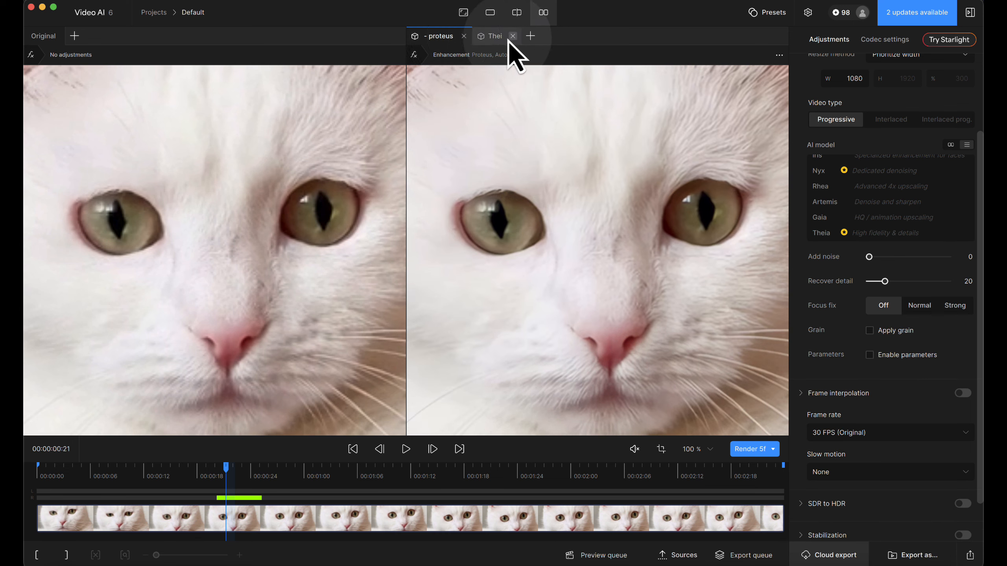
{"action": "left_click", "coordinate": [496, 36]}
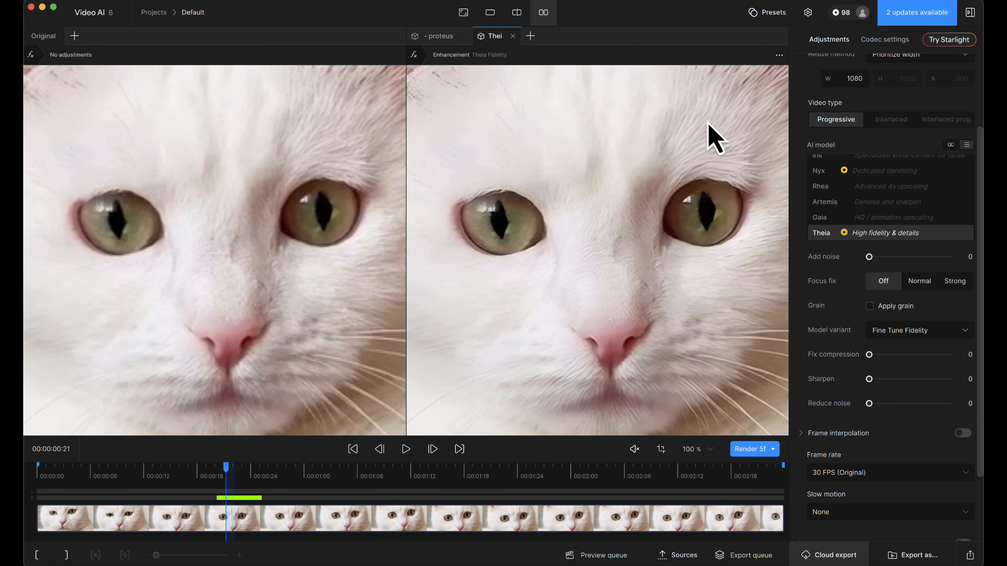
{"action": "left_click", "coordinate": [447, 40]}
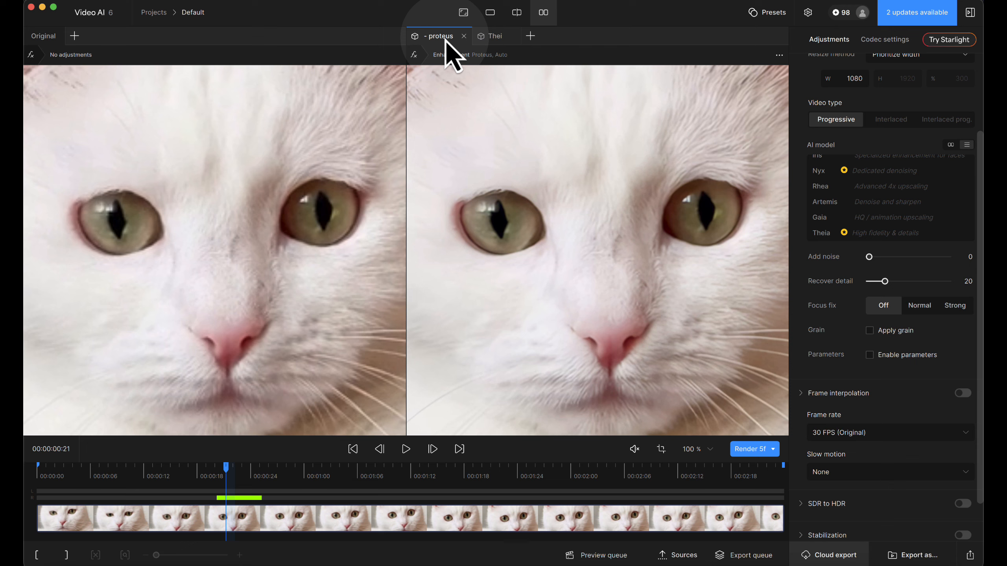
{"action": "left_click", "coordinate": [494, 39]}
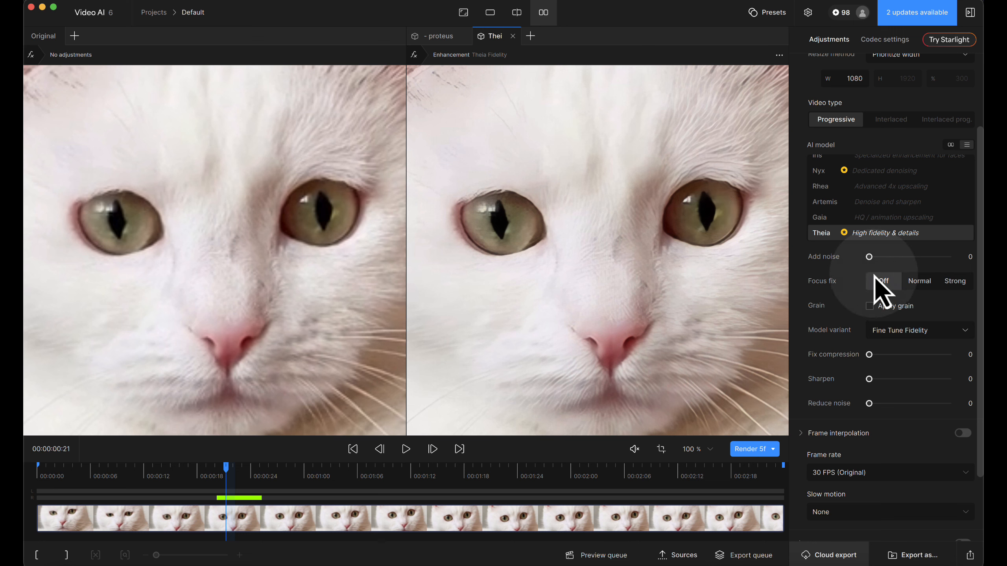
Step: Rename the Thei version as Theia
{"action": "double_click", "coordinate": [499, 36]}
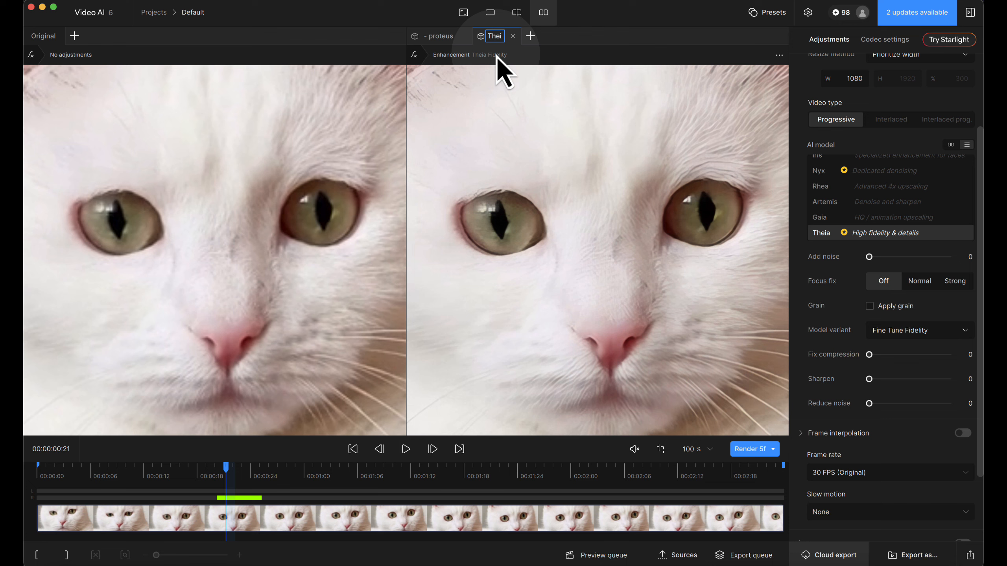
{"action": "type", "text": "a"}
{"action": "key", "text": "Return"}
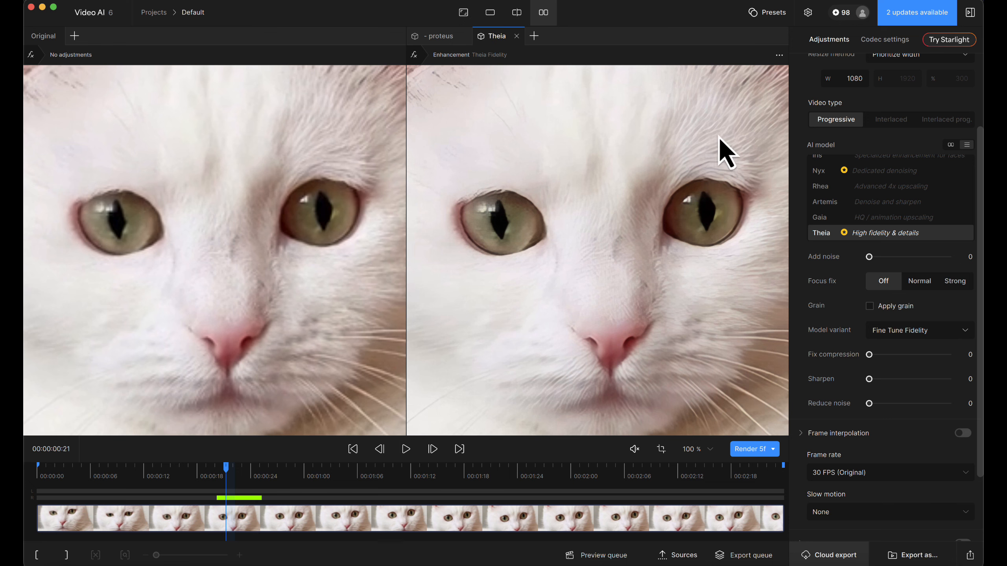
Step: Enable Apply grain for the Theia version and render its 5-frame preview
{"action": "scroll", "coordinate": [897, 218], "scroll_direction": "down", "scroll_amount": 1}
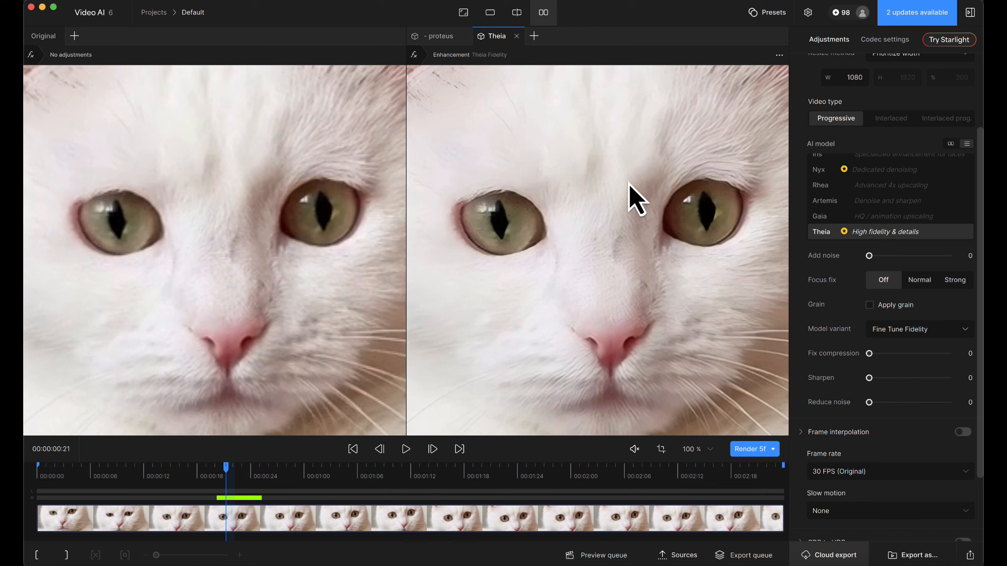
{"action": "mouse_move", "coordinate": [819, 284]}
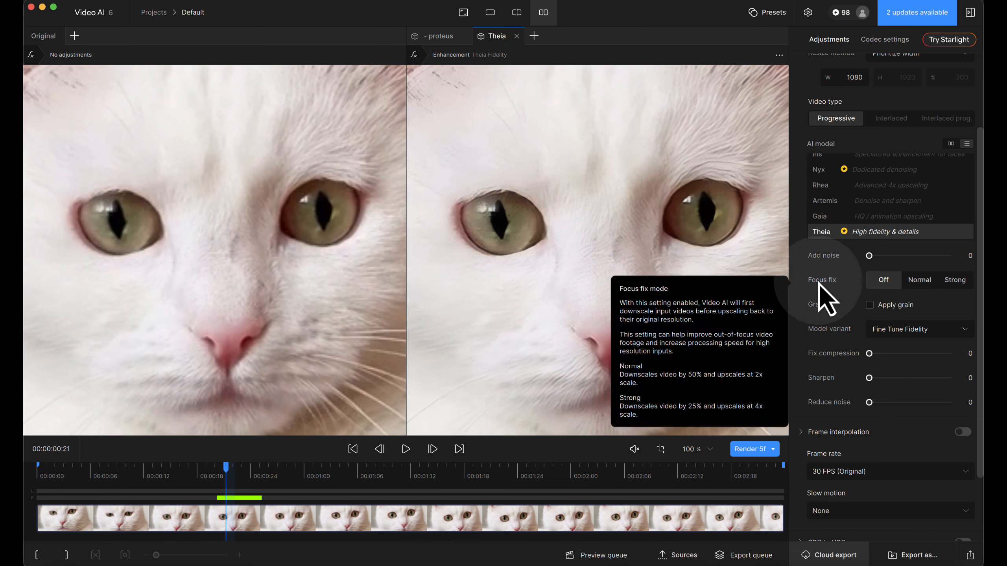
{"action": "scroll", "coordinate": [933, 321], "scroll_direction": "down", "scroll_amount": 3}
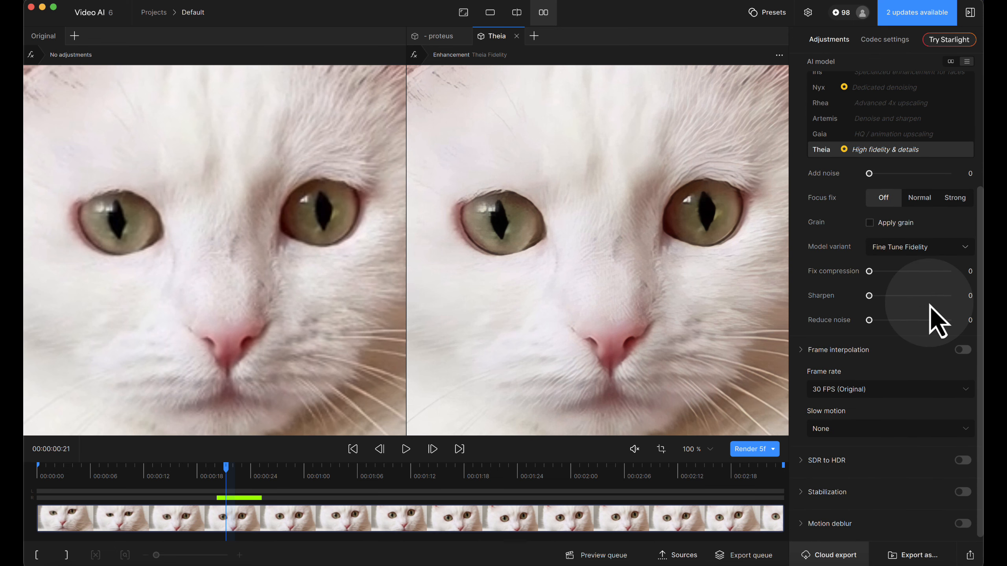
{"action": "left_click", "coordinate": [870, 225]}
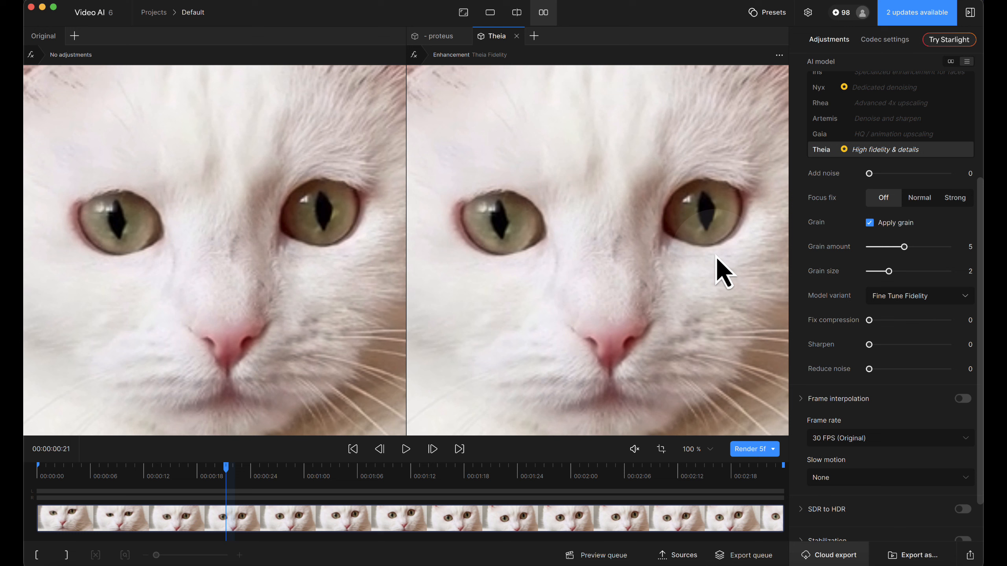
{"action": "left_click", "coordinate": [754, 455]}
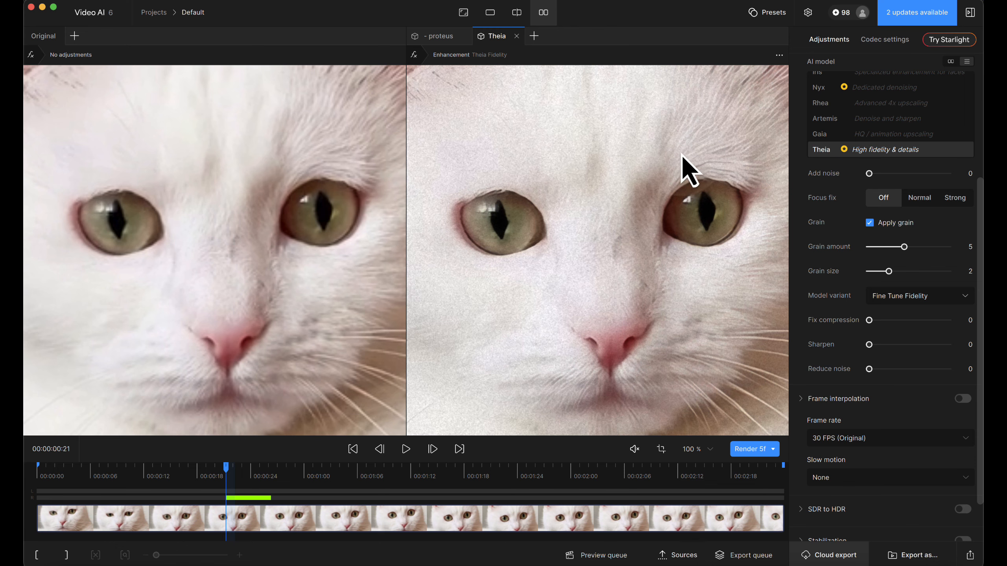
Step: Examine the grain in the Theia preview across the cat's ears, forehead, eyes and the plain background
{"action": "left_click_drag", "start_coordinate": [685, 169], "coordinate": [566, 352]}
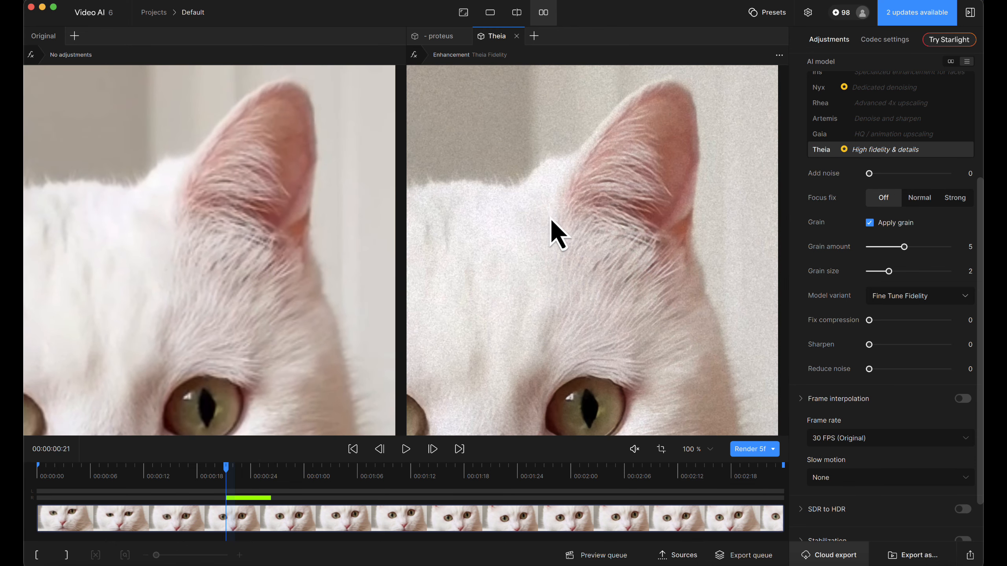
{"action": "left_click_drag", "start_coordinate": [553, 230], "coordinate": [675, 293]}
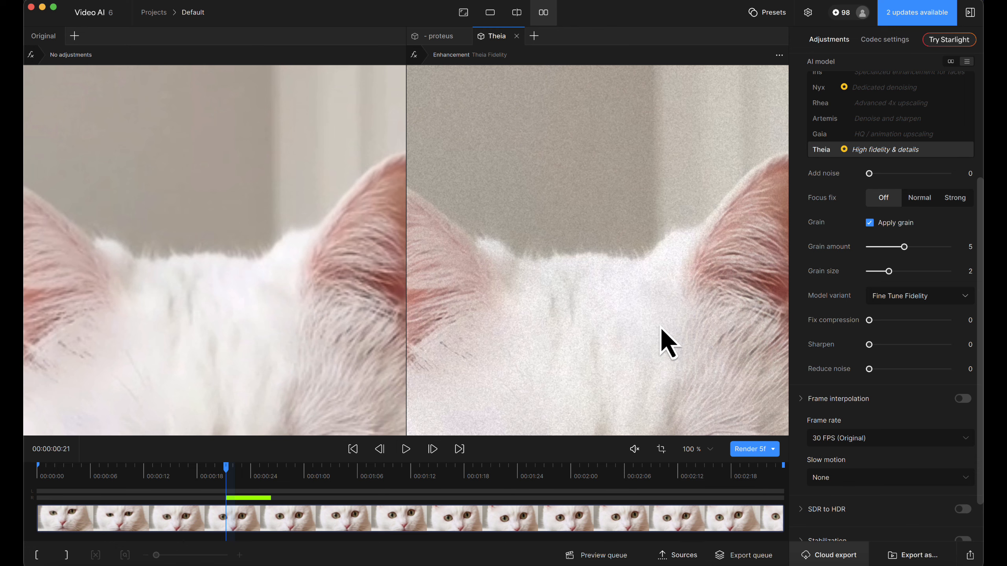
{"action": "left_click_drag", "start_coordinate": [675, 317], "coordinate": [635, 182]}
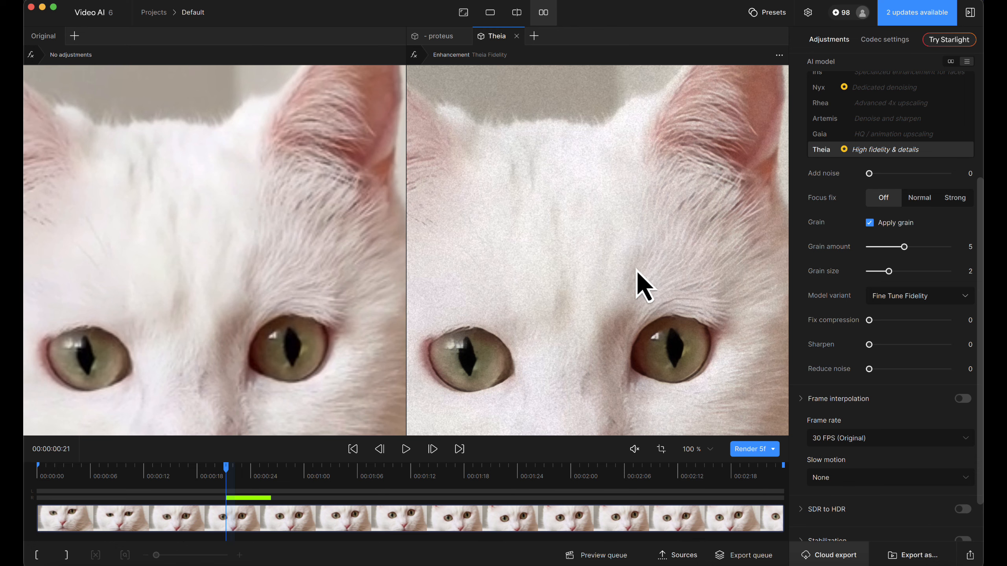
{"action": "left_click_drag", "start_coordinate": [681, 309], "coordinate": [666, 182]}
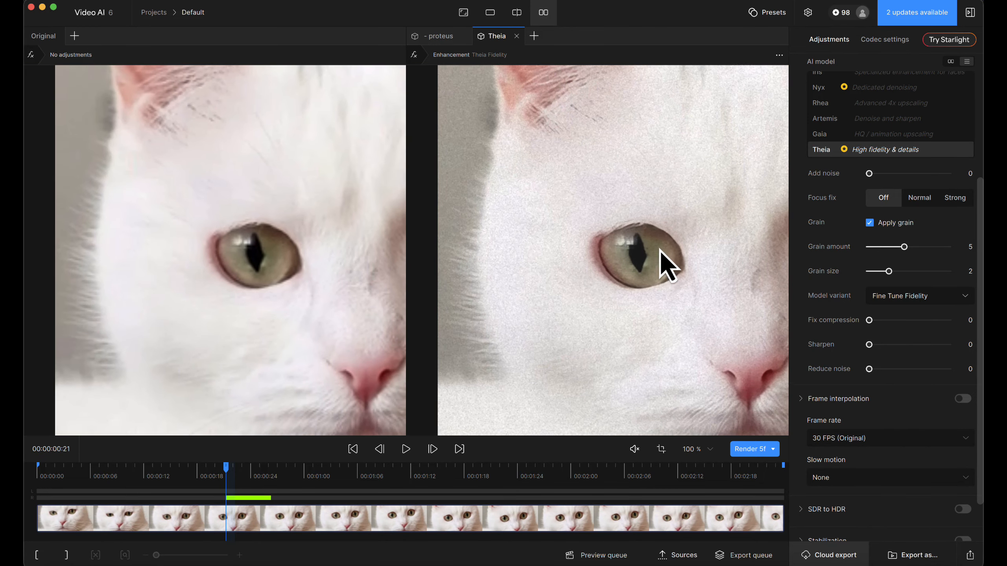
{"action": "left_click_drag", "start_coordinate": [660, 250], "coordinate": [628, 134]}
{"action": "left_click_drag", "start_coordinate": [692, 158], "coordinate": [500, 288]}
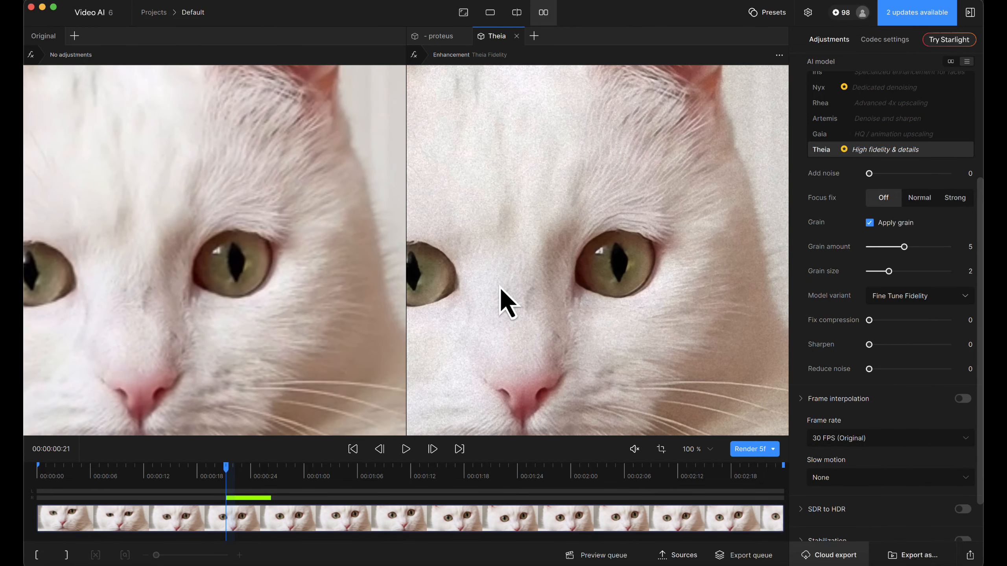
{"action": "left_click_drag", "start_coordinate": [578, 187], "coordinate": [608, 339]}
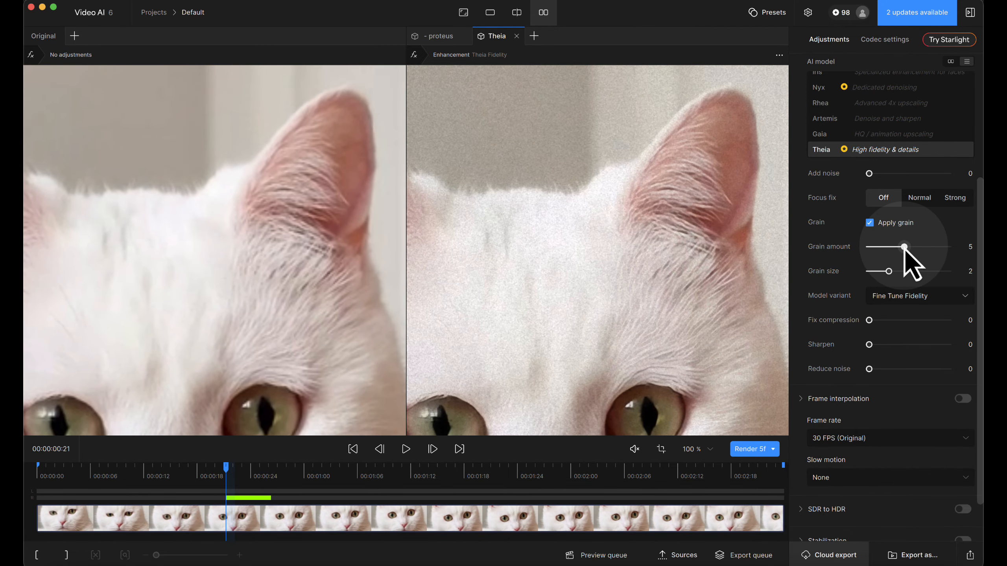
Step: Render a 5-frame Theia preview with the grain amount set to 3, and inspect the background, fur, eyes and whiskers
{"action": "left_click_drag", "start_coordinate": [904, 248], "coordinate": [890, 252]}
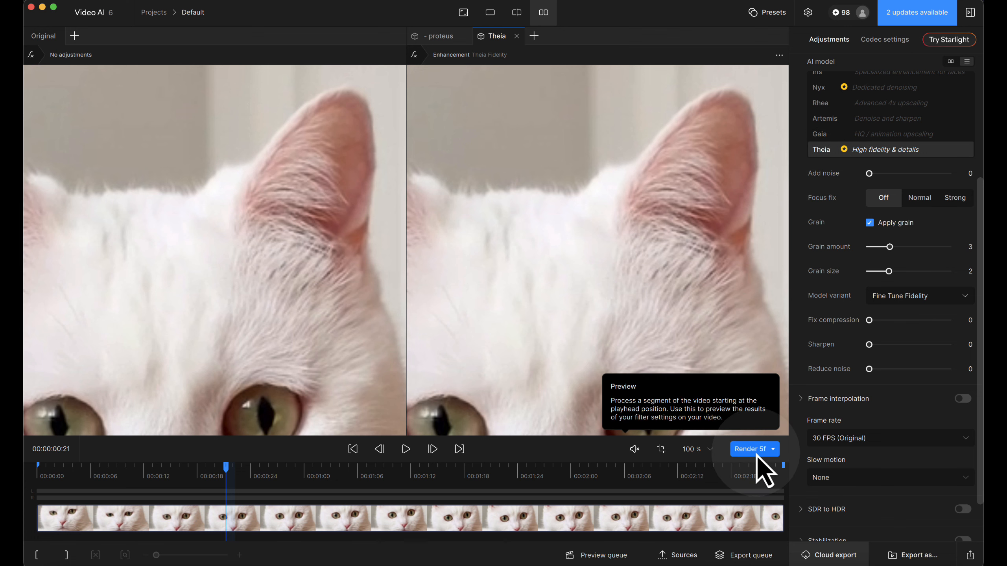
{"action": "left_click", "coordinate": [743, 452]}
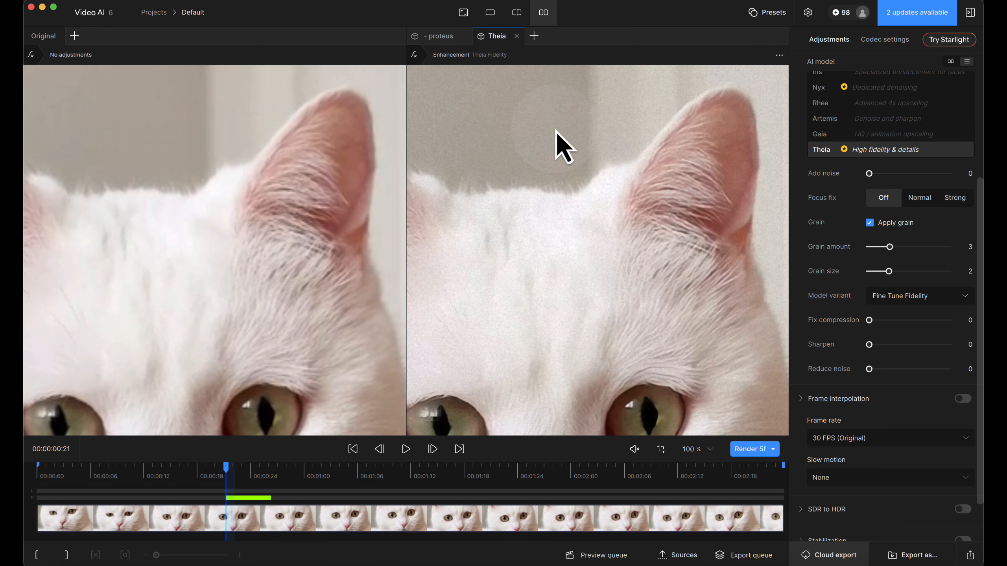
{"action": "left_click_drag", "start_coordinate": [556, 132], "coordinate": [589, 263]}
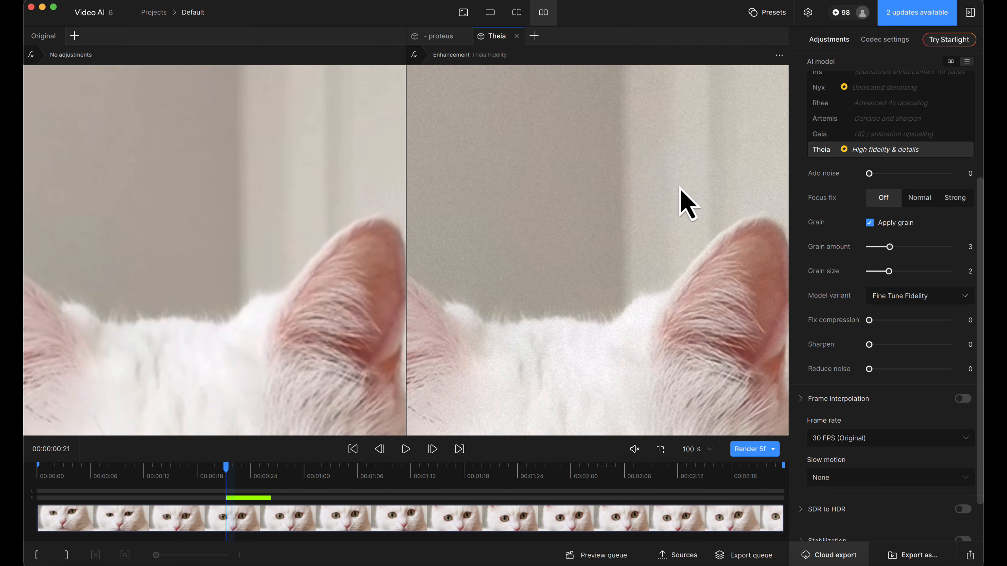
{"action": "left_click_drag", "start_coordinate": [639, 328], "coordinate": [627, 128]}
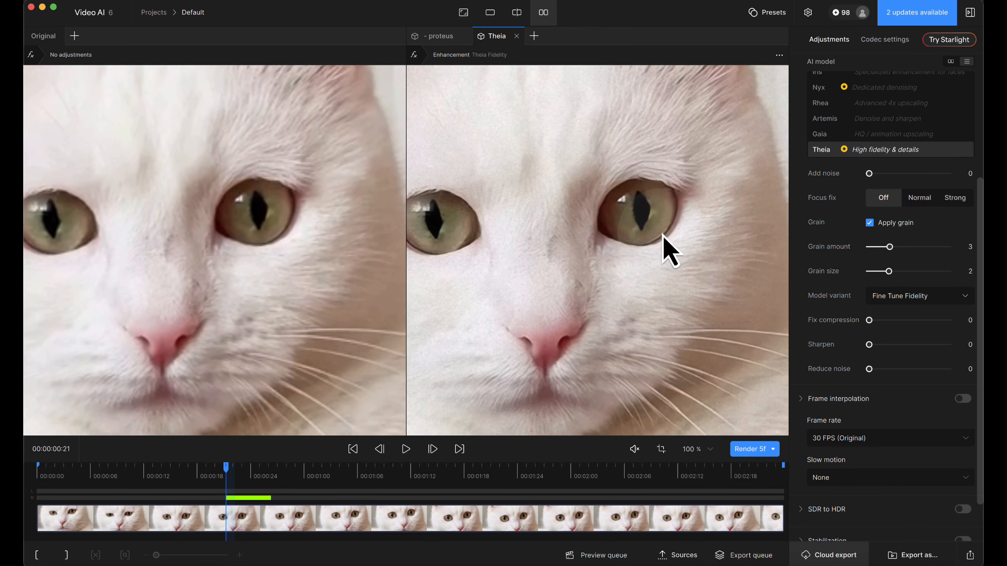
{"action": "left_click_drag", "start_coordinate": [663, 236], "coordinate": [627, 157]}
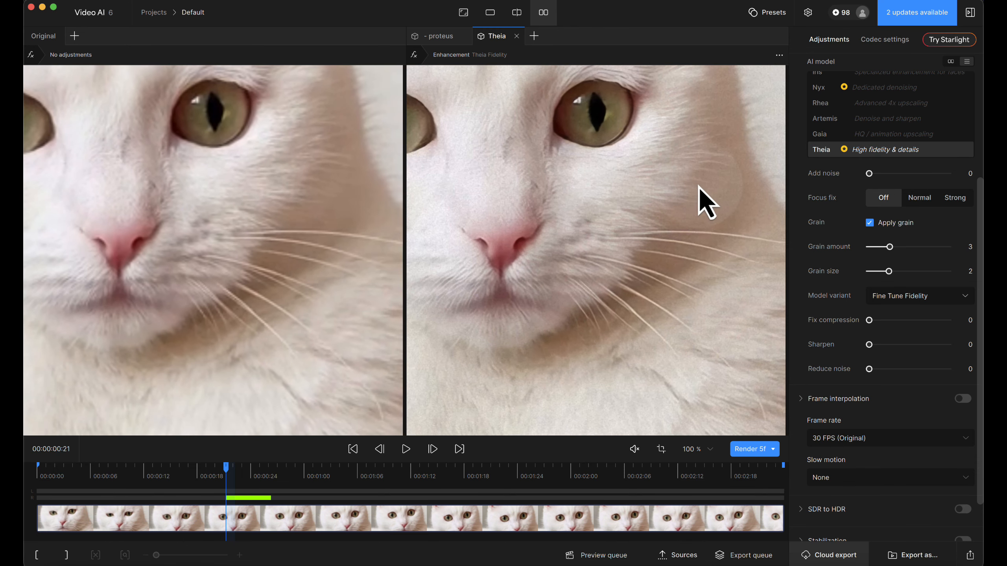
{"action": "left_click_drag", "start_coordinate": [554, 272], "coordinate": [746, 337]}
{"action": "left_click_drag", "start_coordinate": [690, 126], "coordinate": [747, 255]}
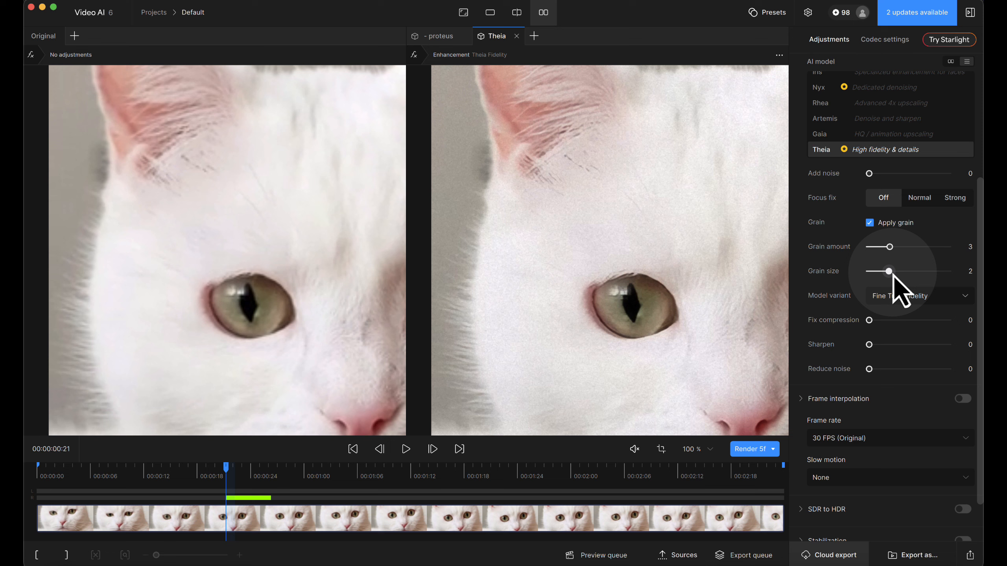
Step: Set the Theia grain amount to 2, render a 5-frame preview, and inspect the fur, background, ears and eyes
{"action": "left_click_drag", "start_coordinate": [890, 247], "coordinate": [878, 247]}
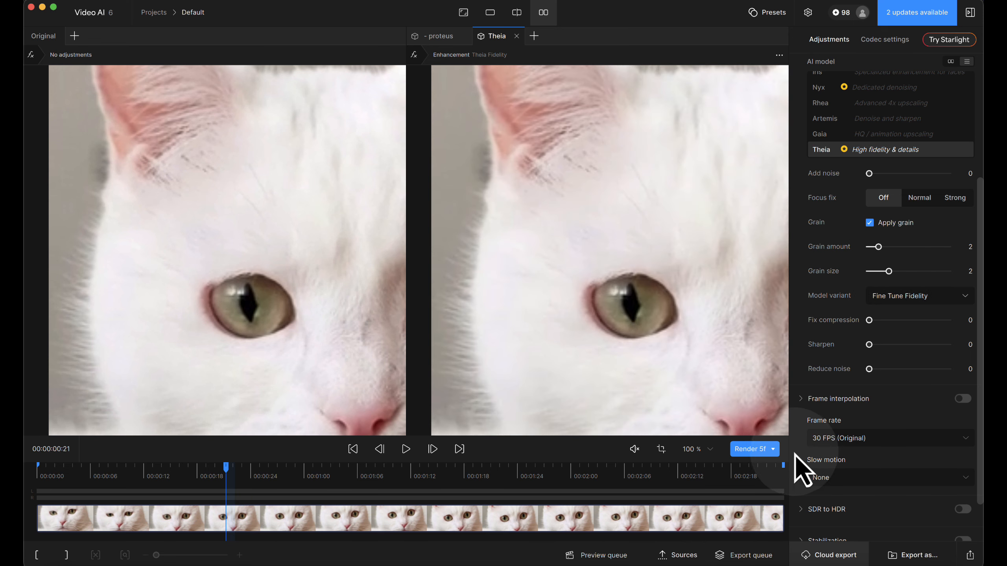
{"action": "left_click", "coordinate": [755, 452]}
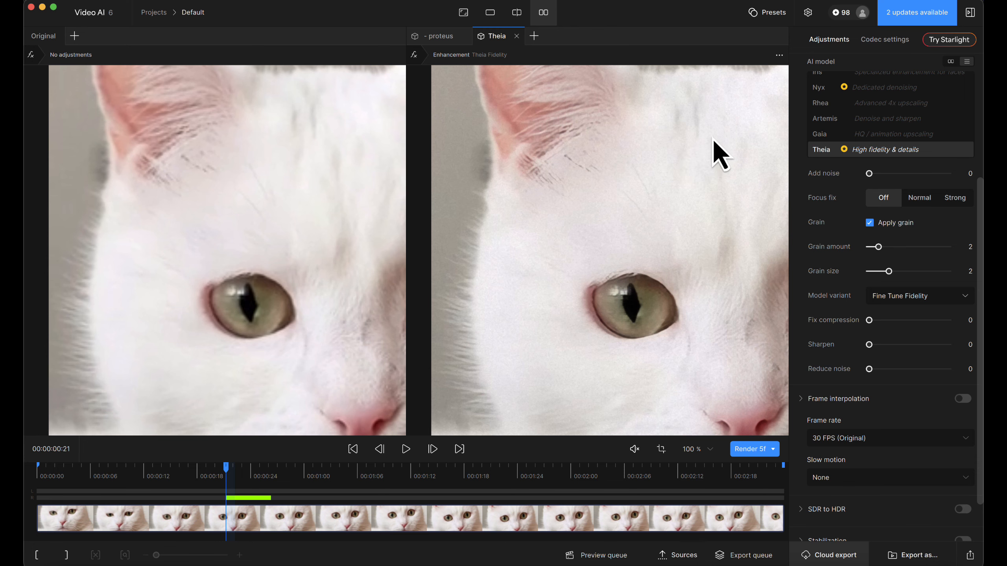
{"action": "left_click_drag", "start_coordinate": [714, 134], "coordinate": [618, 360]}
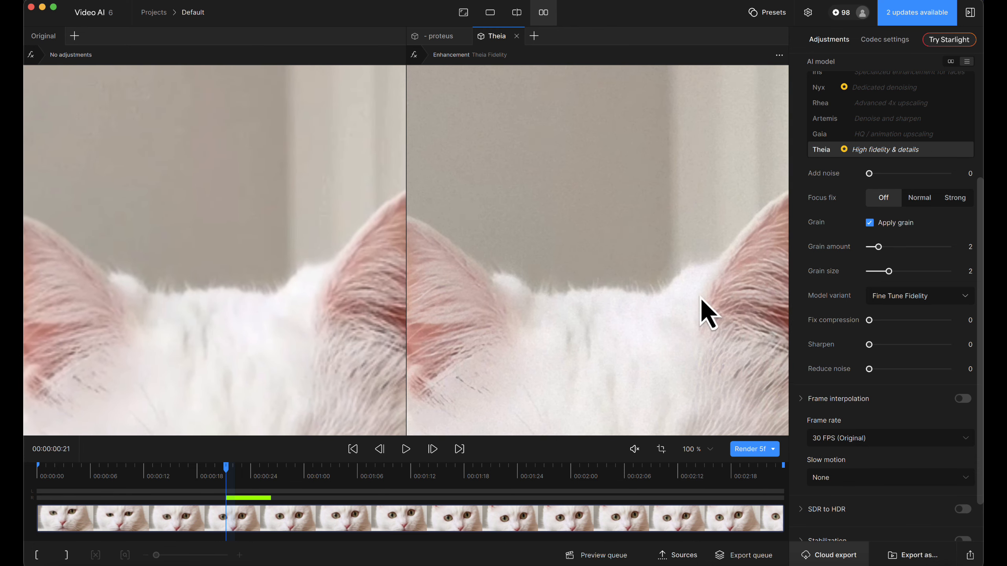
{"action": "left_click_drag", "start_coordinate": [700, 298], "coordinate": [664, 129]}
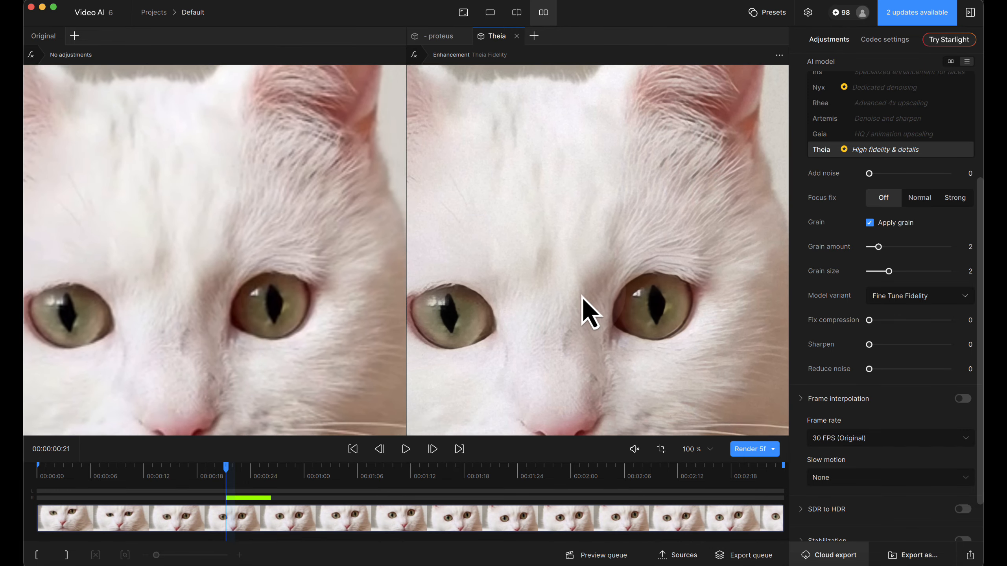
{"action": "left_click_drag", "start_coordinate": [582, 308], "coordinate": [657, 203]}
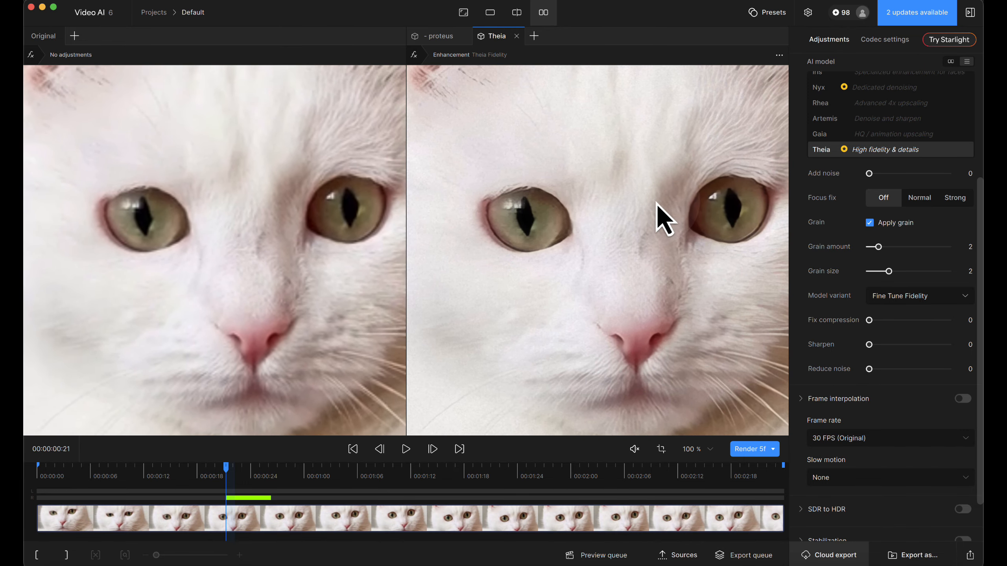
Step: Apply grain with an amount of 3 to the Proteus version and render its 5-frame preview
{"action": "left_click", "coordinate": [439, 41]}
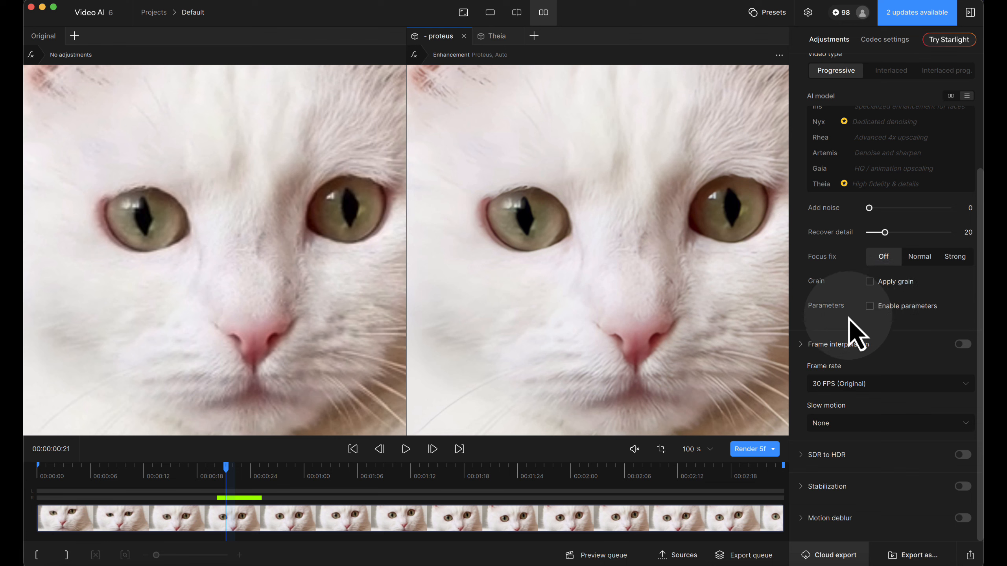
{"action": "left_click", "coordinate": [869, 282]}
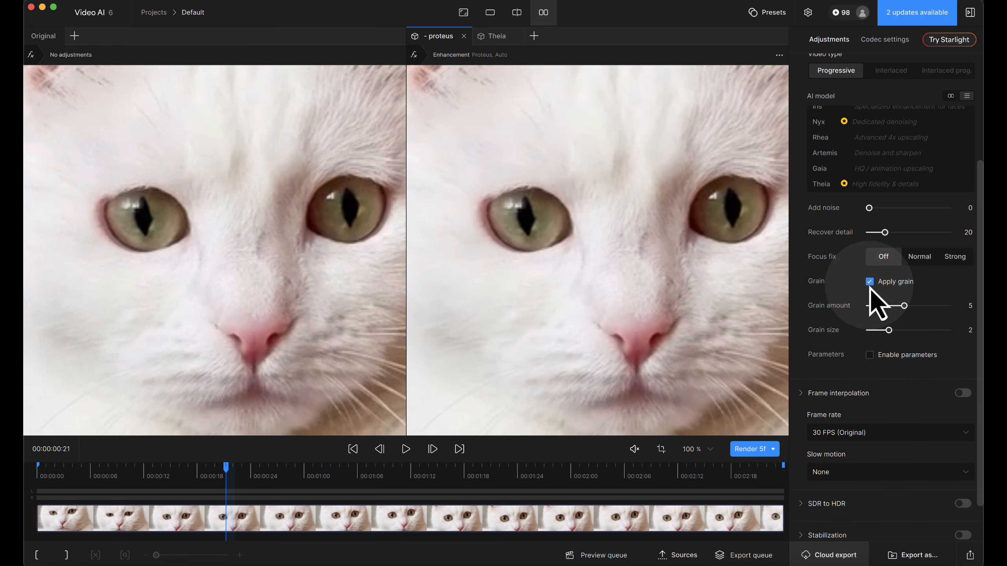
{"action": "left_click_drag", "start_coordinate": [904, 305], "coordinate": [885, 306]}
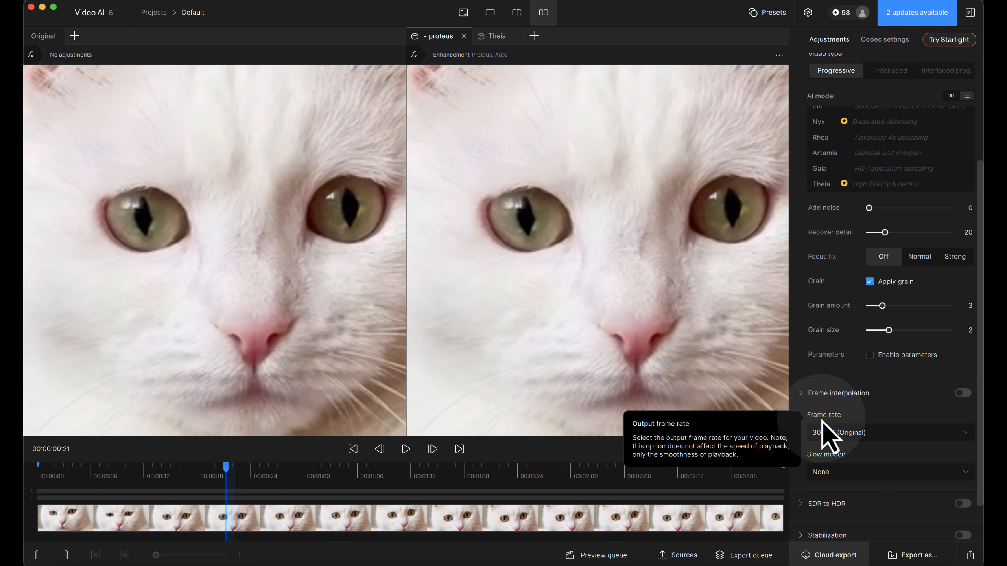
{"action": "left_click", "coordinate": [753, 454]}
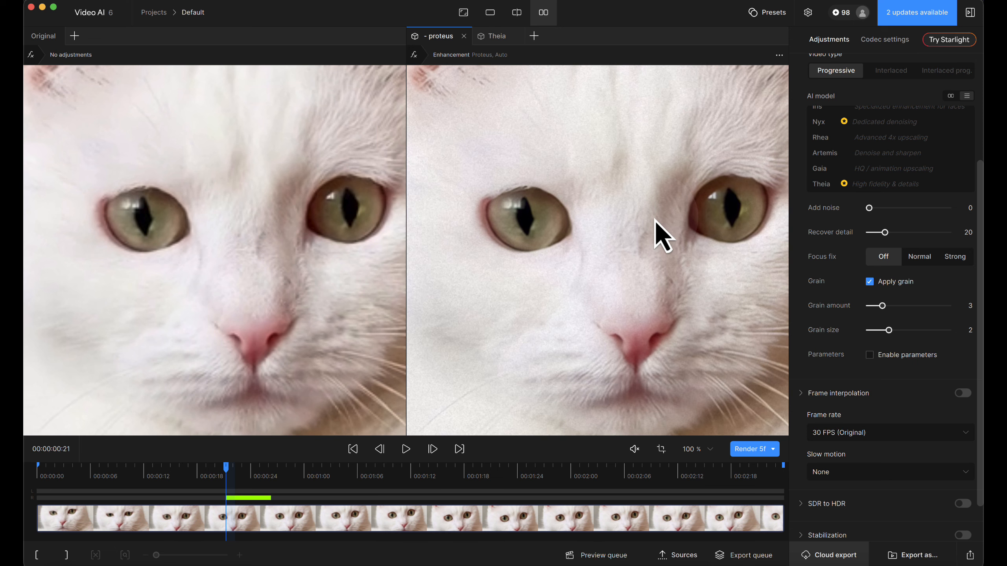
Step: Compare the grain in the Theia and Proteus previews across the cat's forehead, fur and eyes
{"action": "left_click", "coordinate": [494, 39]}
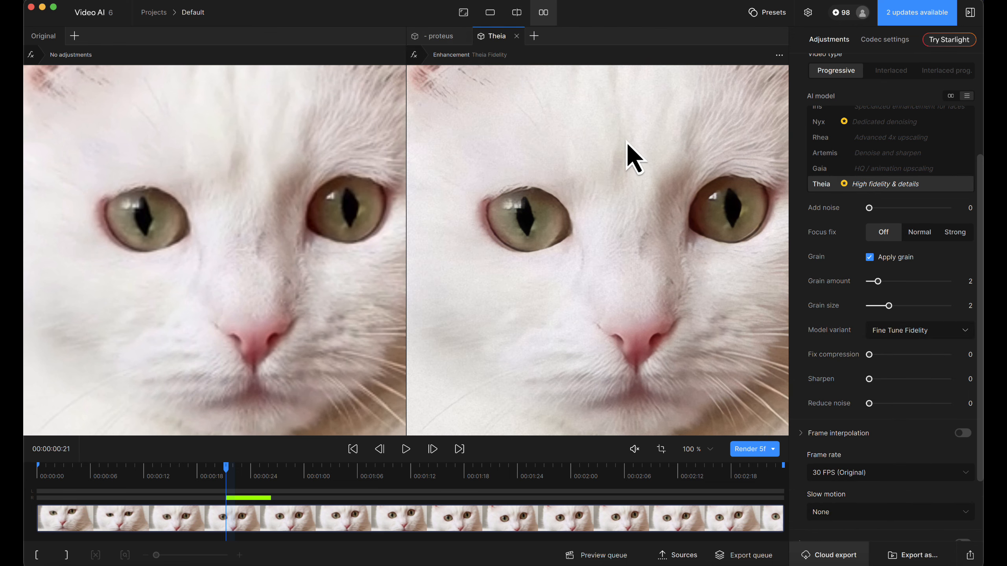
{"action": "left_click_drag", "start_coordinate": [627, 142], "coordinate": [549, 150]}
{"action": "left_click", "coordinate": [441, 39]}
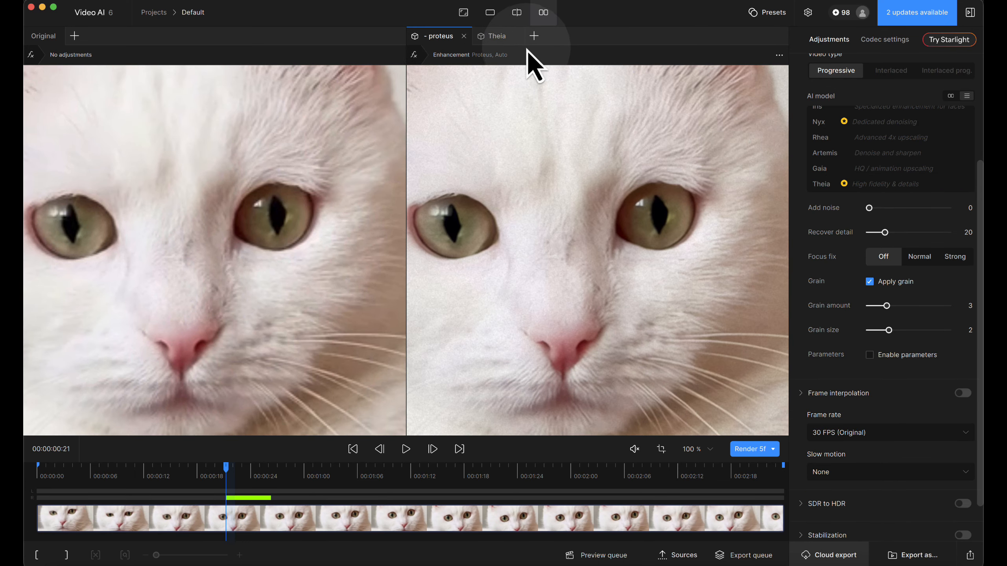
{"action": "left_click", "coordinate": [492, 38]}
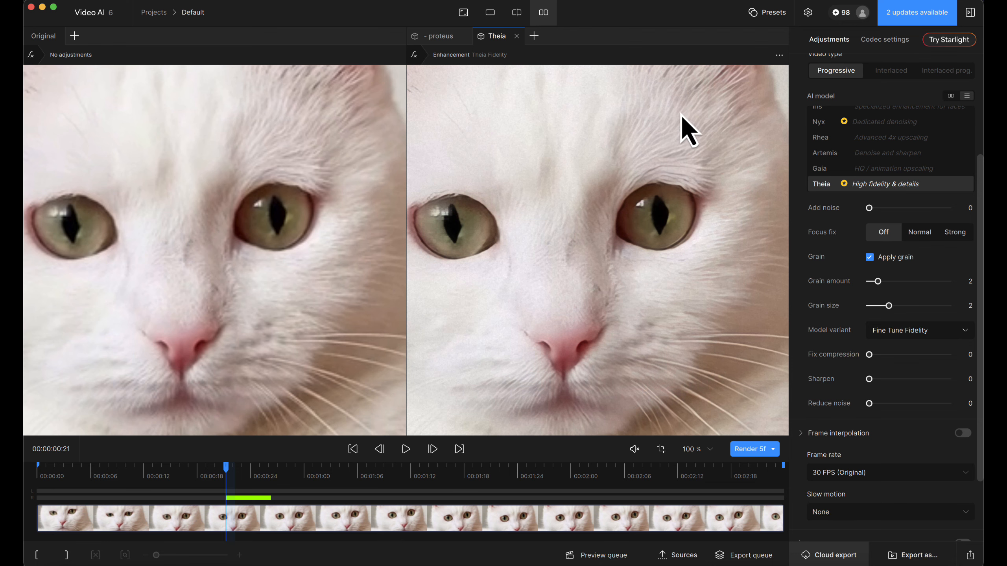
{"action": "scroll", "coordinate": [648, 151], "scroll_direction": "up", "scroll_amount": 5}
{"action": "scroll", "coordinate": [648, 151], "scroll_direction": "left", "scroll_amount": 3}
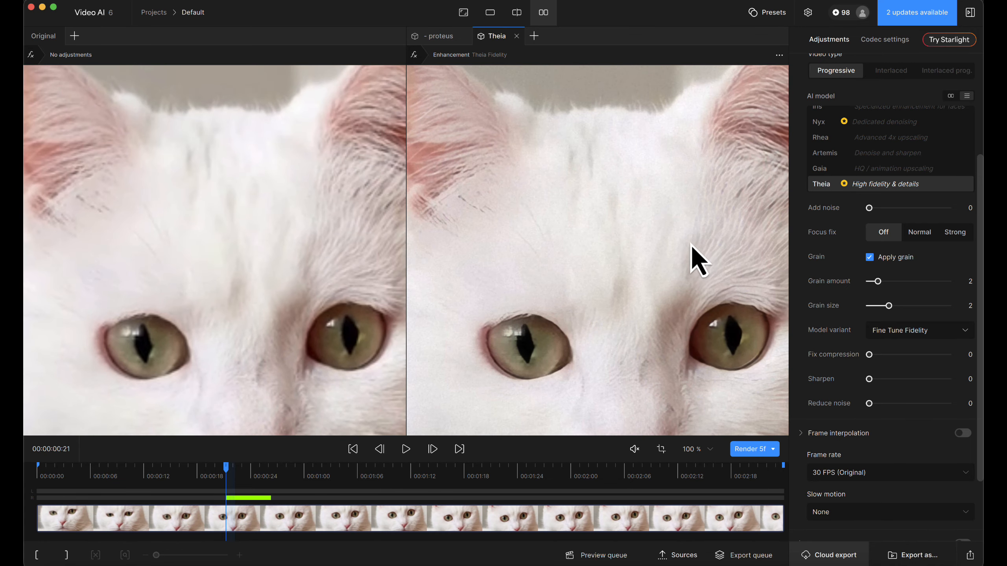
{"action": "left_click_drag", "start_coordinate": [739, 254], "coordinate": [710, 236]}
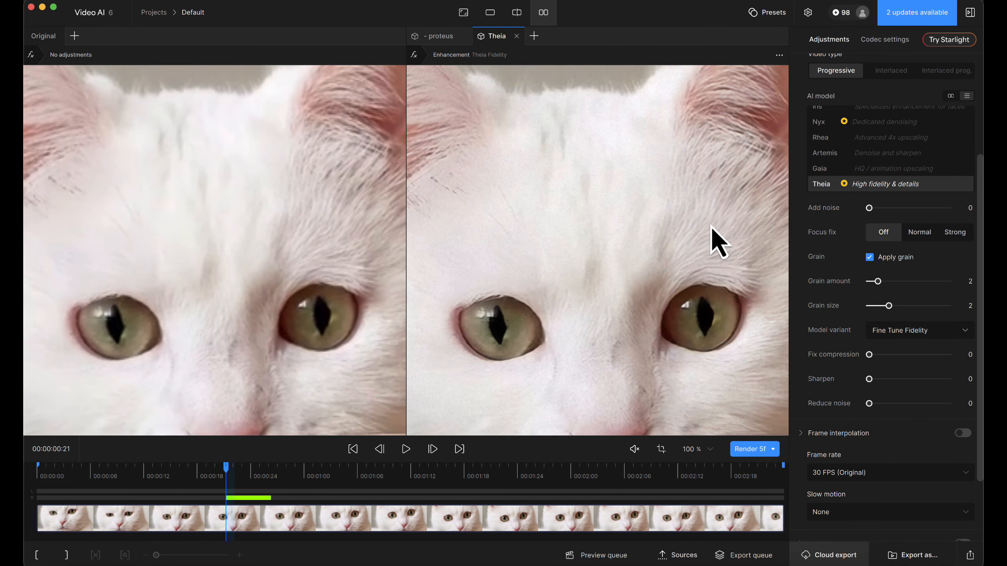
{"action": "left_click", "coordinate": [439, 39]}
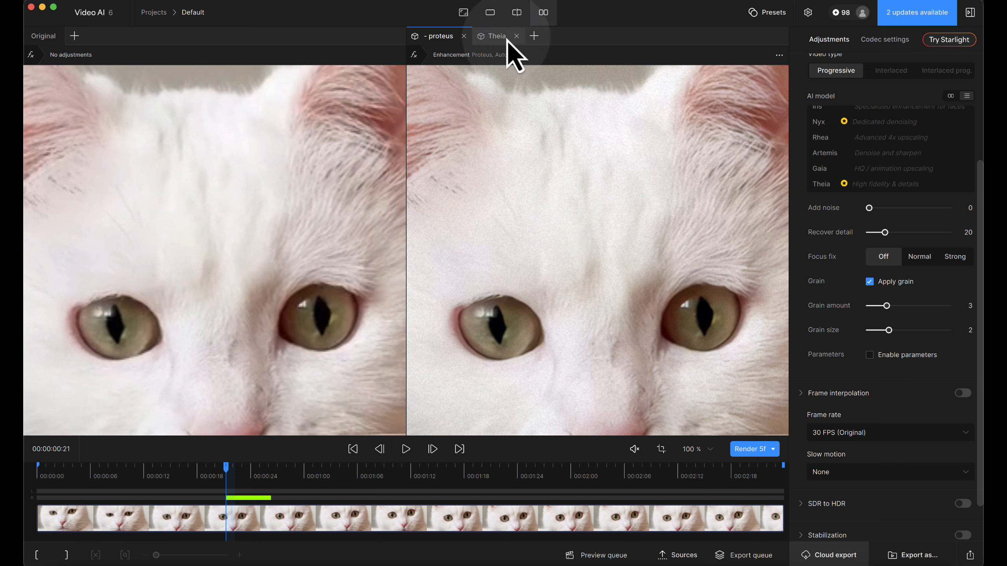
Step: Close the Theia version and inspect the Proteus preview around the cat's eyes and nose
{"action": "left_click", "coordinate": [516, 36]}
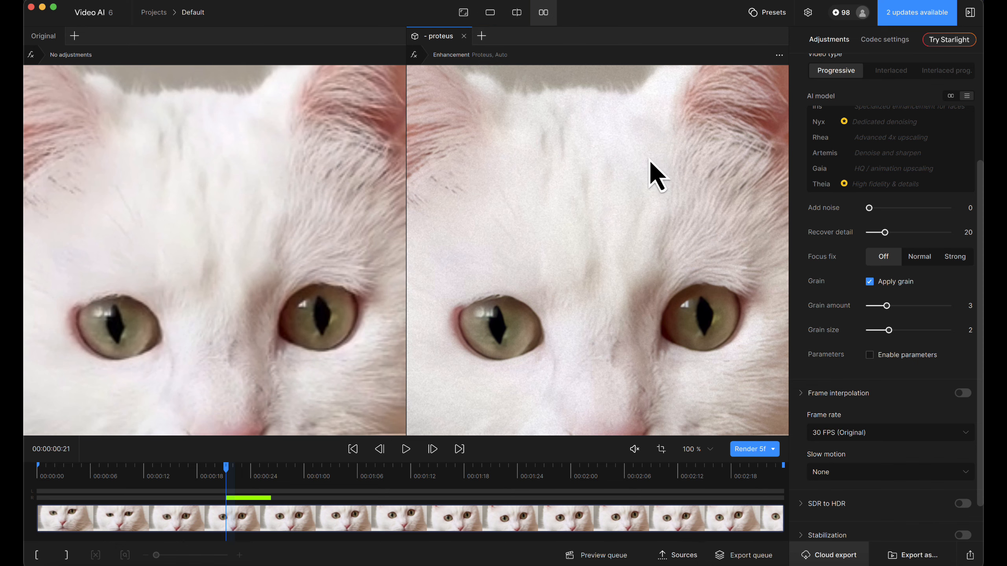
{"action": "left_click_drag", "start_coordinate": [675, 268], "coordinate": [694, 163]}
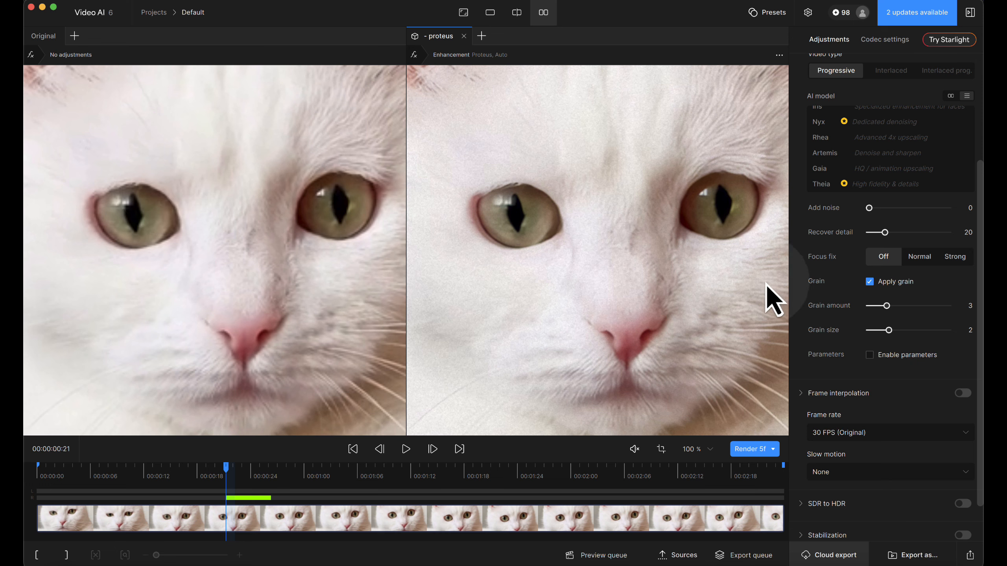
Step: Enable parameters for the Proteus version and review the settings offered in Dynamic mode
{"action": "scroll", "coordinate": [872, 293], "scroll_direction": "down", "scroll_amount": 2}
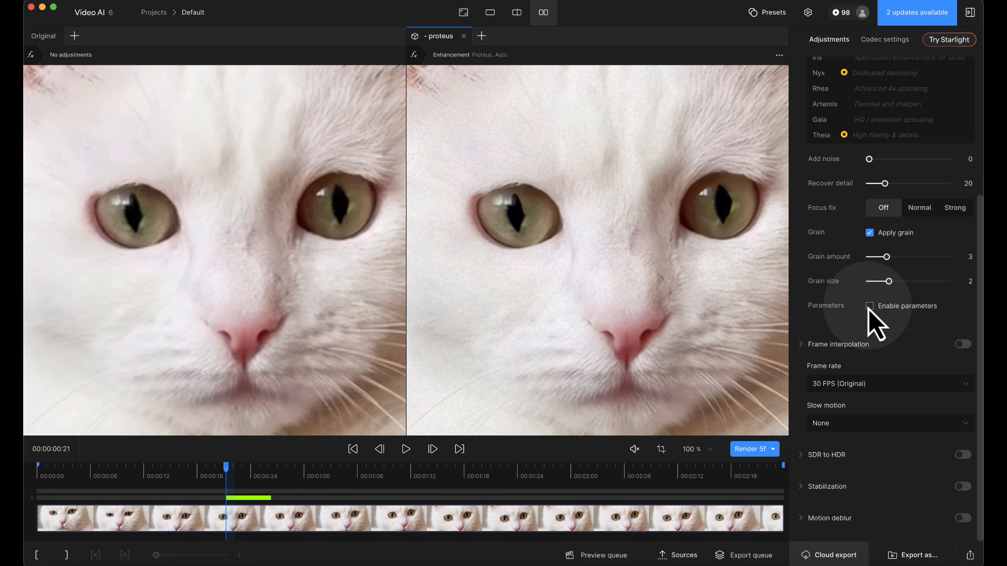
{"action": "left_click", "coordinate": [912, 308]}
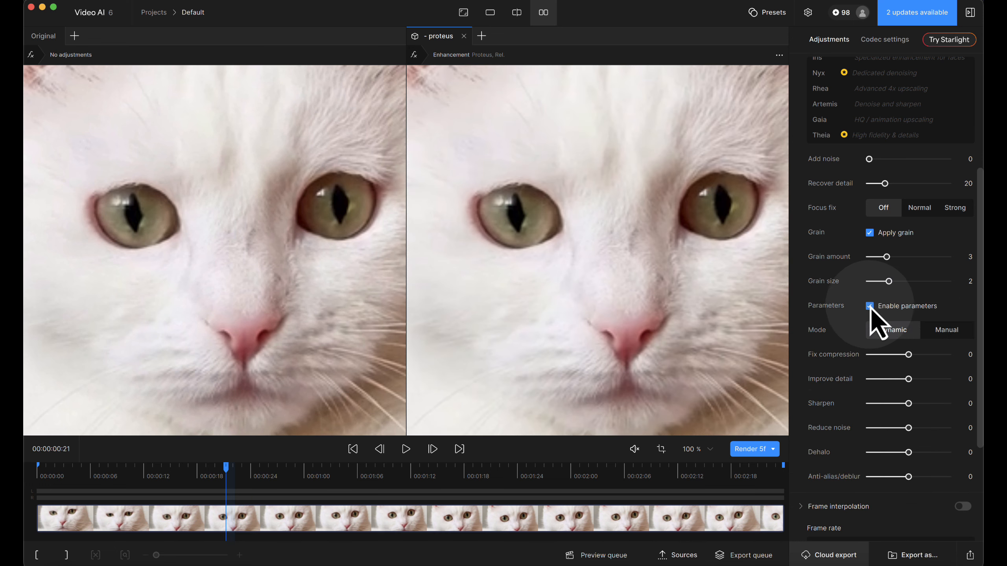
{"action": "scroll", "coordinate": [867, 308], "scroll_direction": "down", "scroll_amount": 3}
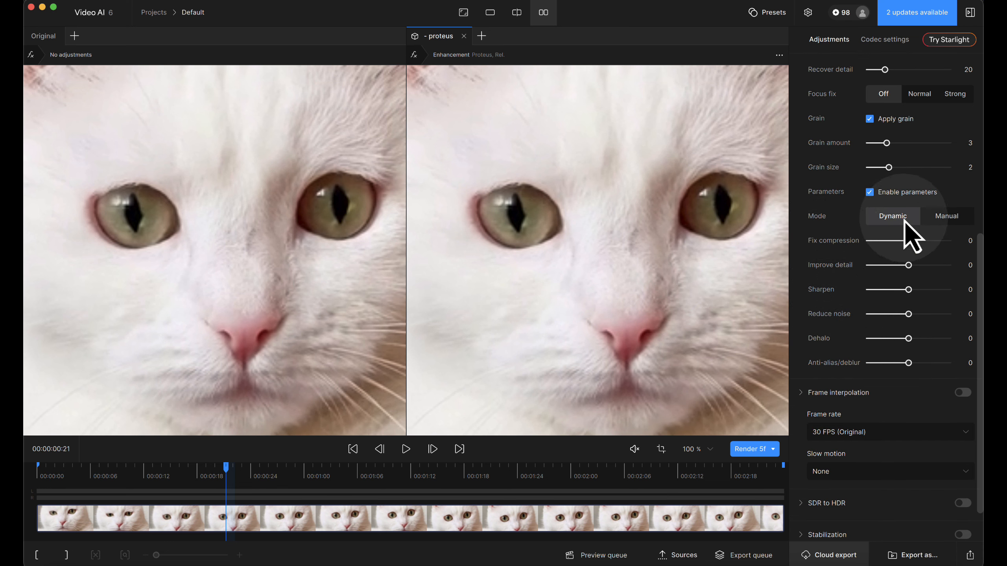
{"action": "left_click", "coordinate": [954, 220]}
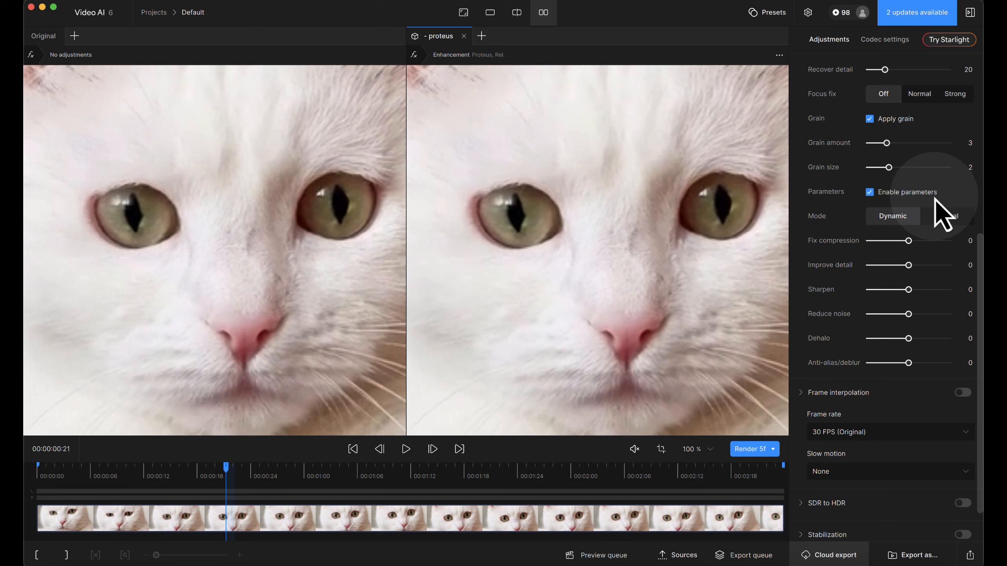
{"action": "mouse_move", "coordinate": [833, 195]}
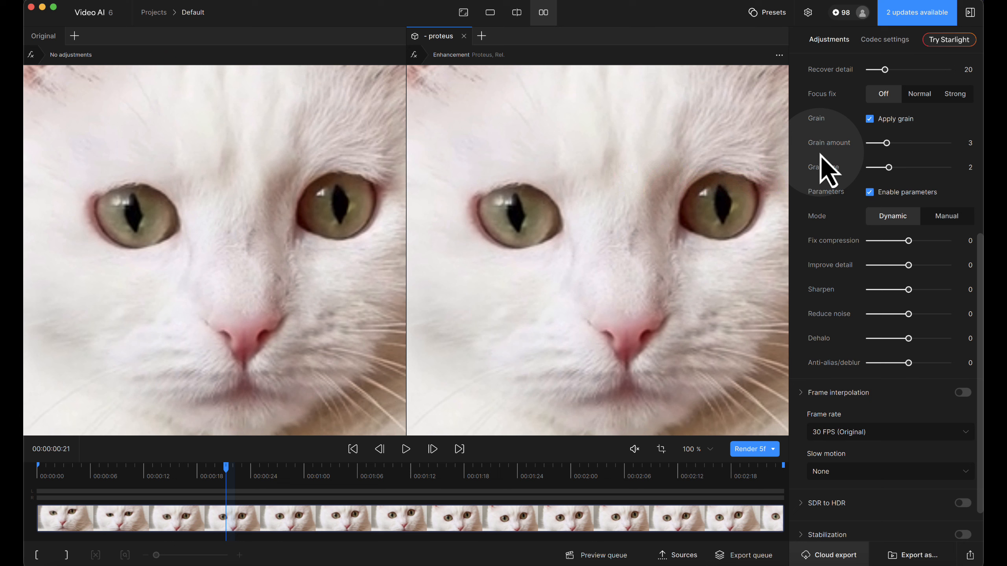
{"action": "mouse_move", "coordinate": [825, 94]}
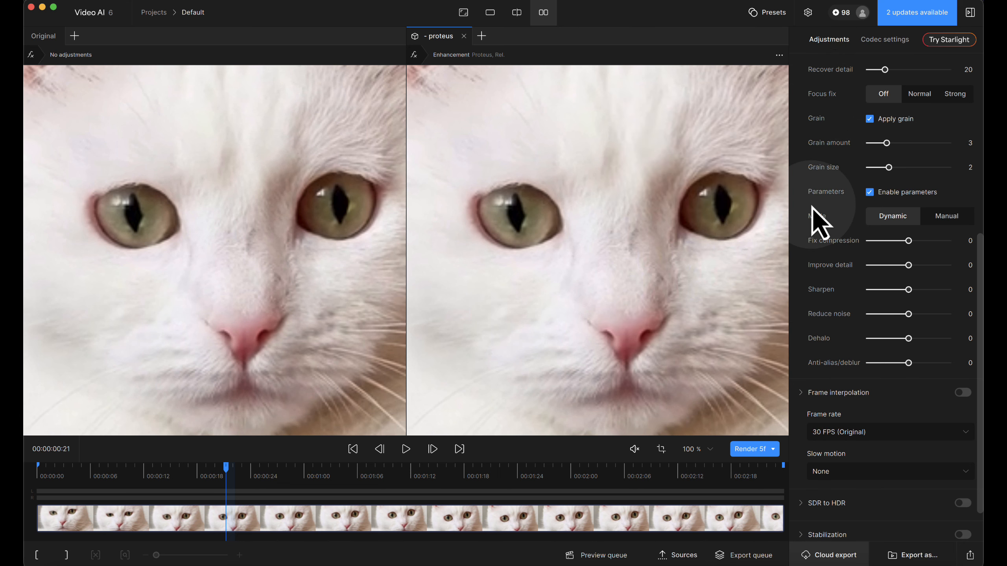
{"action": "mouse_move", "coordinate": [821, 221]}
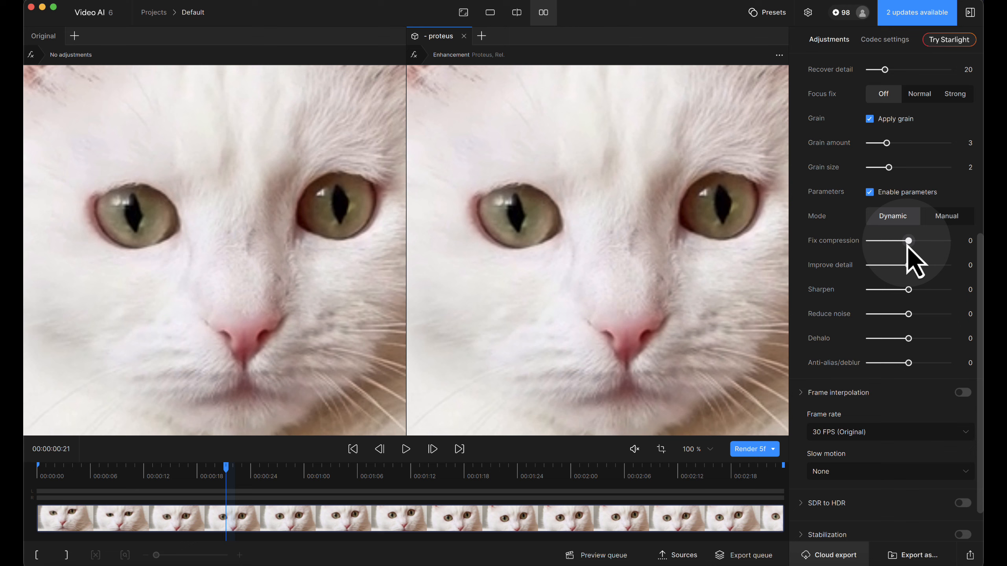
Step: Try an Improve detail value of 10 and compare how the Dynamic and Manual modes present the parameters
{"action": "left_click_drag", "start_coordinate": [909, 266], "coordinate": [912, 265]}
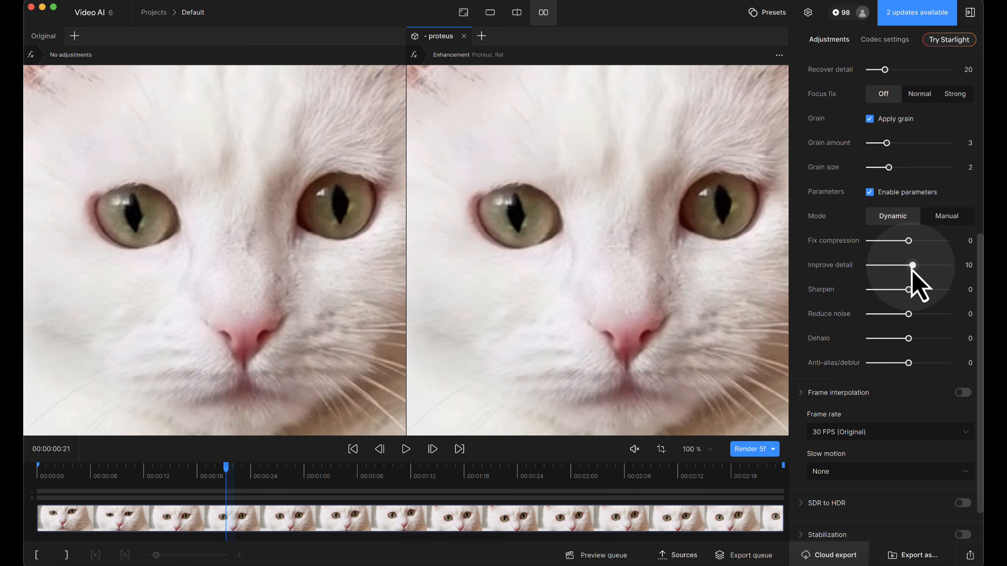
{"action": "left_click", "coordinate": [938, 217]}
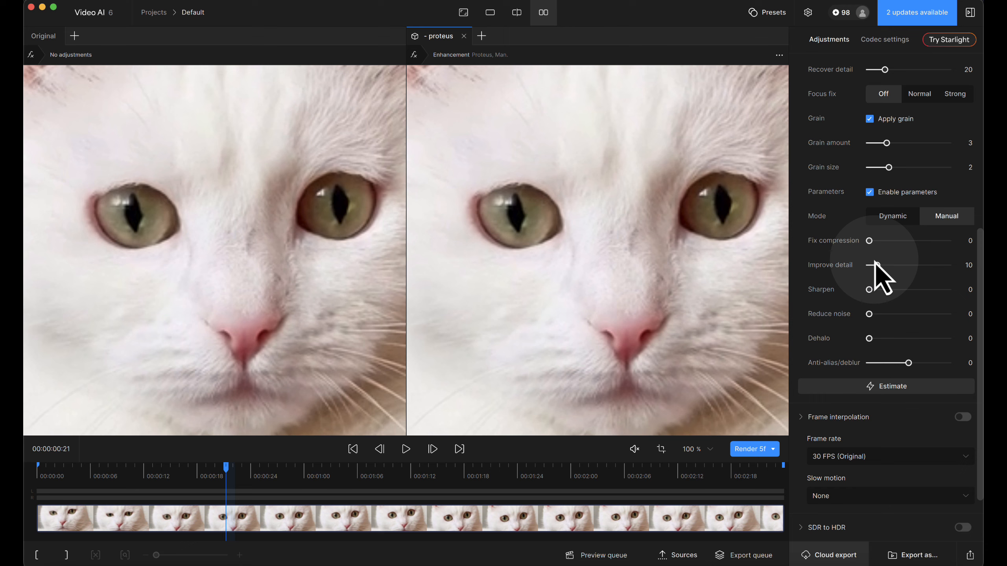
{"action": "left_click", "coordinate": [893, 217]}
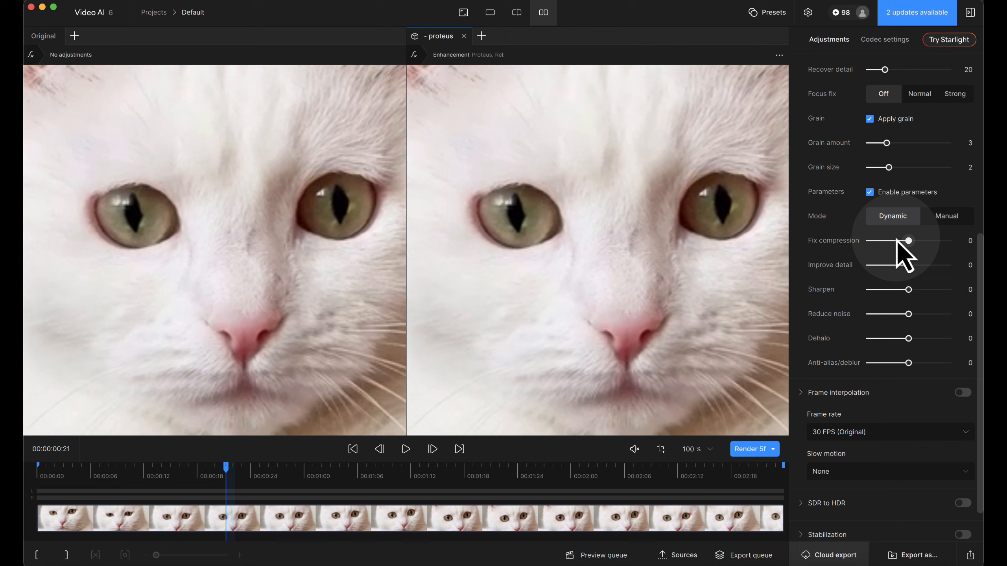
{"action": "left_click", "coordinate": [946, 223]}
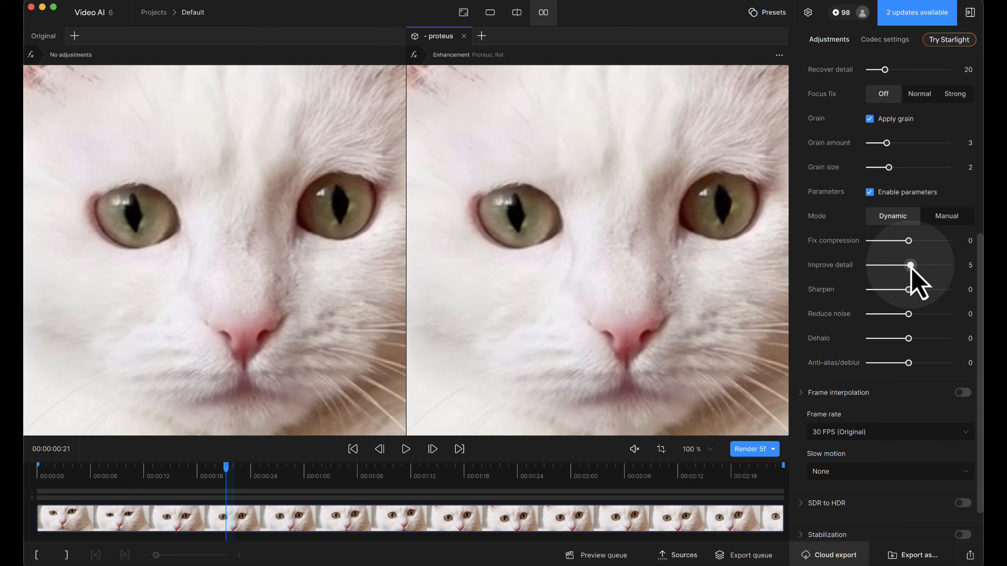
Step: Set Improve detail to 50 in Dynamic mode, render a 5-frame Proteus preview, and inspect the eyes and fur
{"action": "left_click_drag", "start_coordinate": [912, 266], "coordinate": [919, 266]}
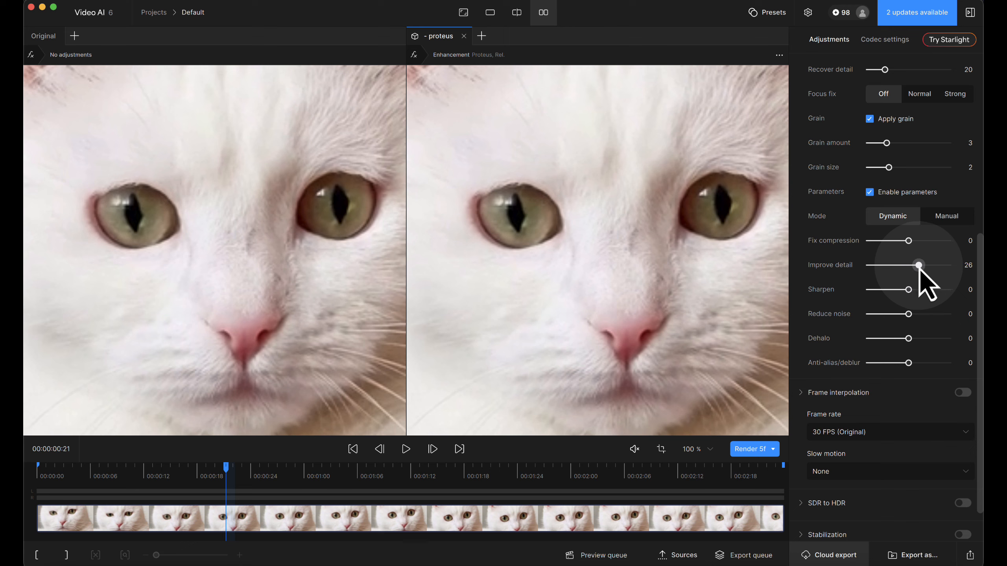
{"action": "left_click_drag", "start_coordinate": [919, 266], "coordinate": [930, 266]}
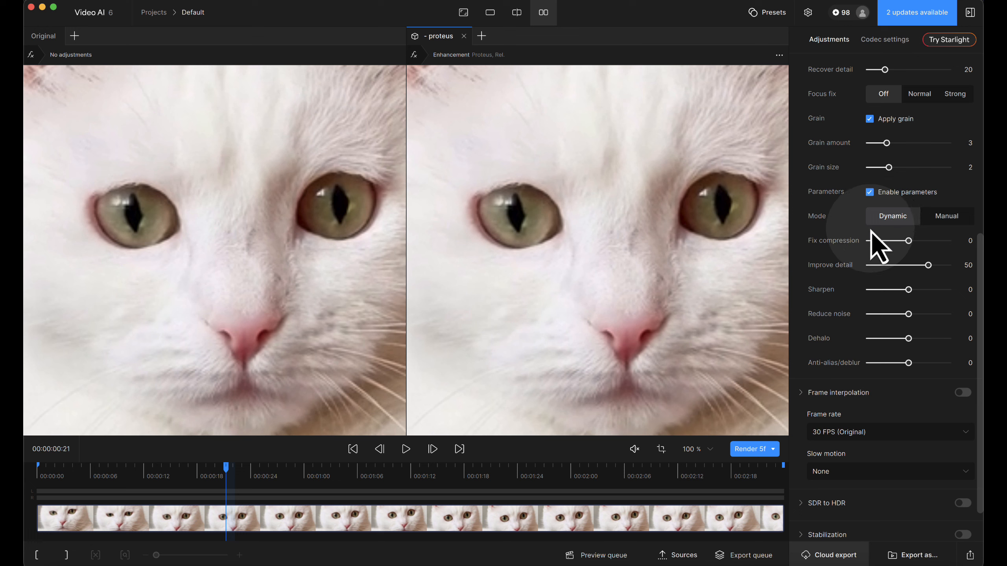
{"action": "left_click", "coordinate": [754, 451]}
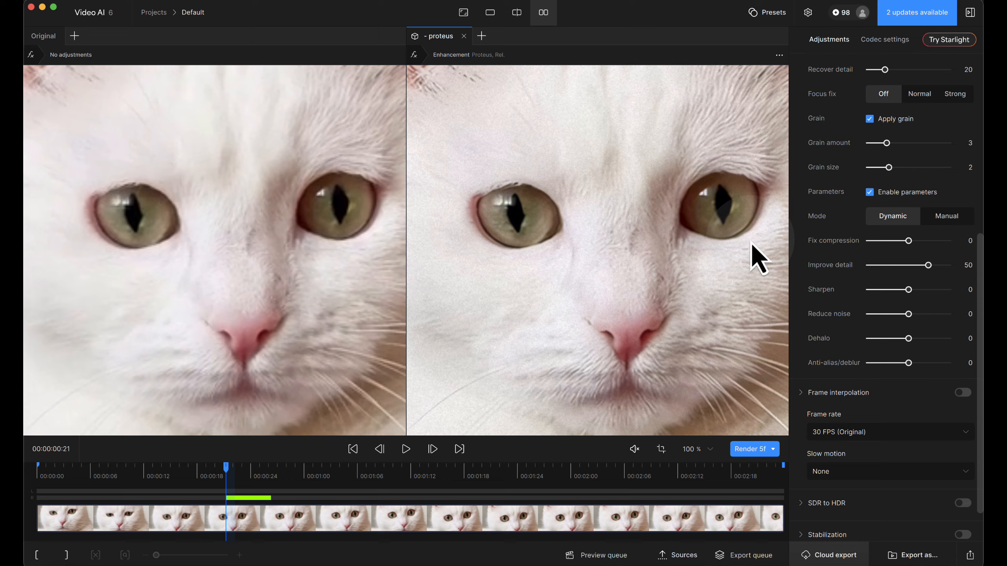
{"action": "left_click_drag", "start_coordinate": [751, 244], "coordinate": [657, 294]}
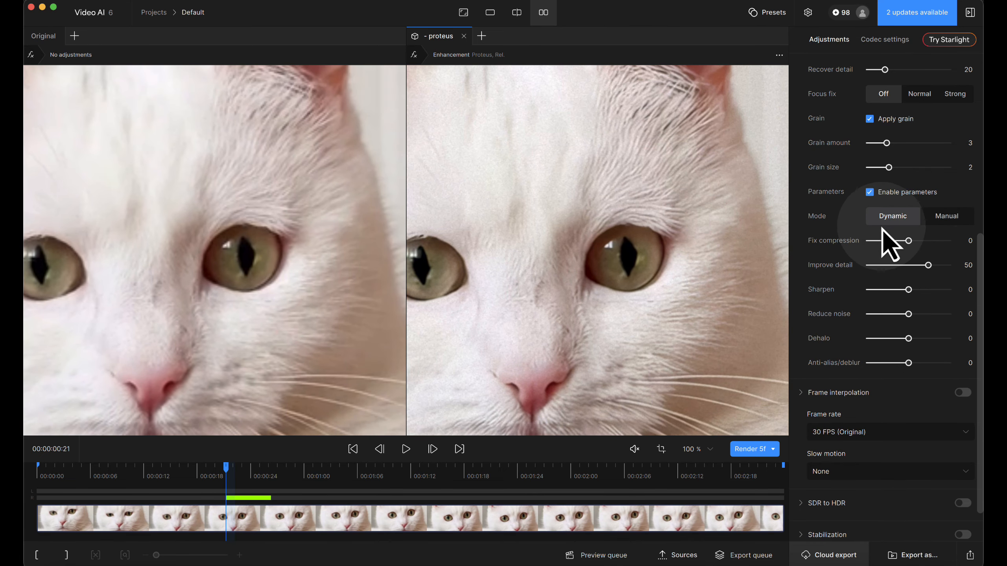
Step: Duplicate the Proteus version and switch the copy's parameter mode to Manual
{"action": "right_click", "coordinate": [442, 39]}
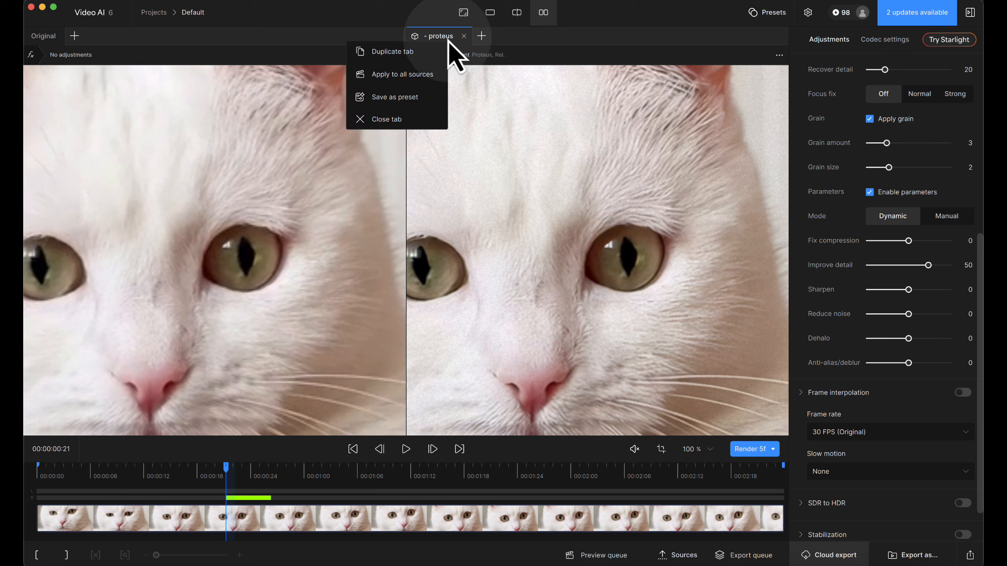
{"action": "left_click", "coordinate": [408, 54]}
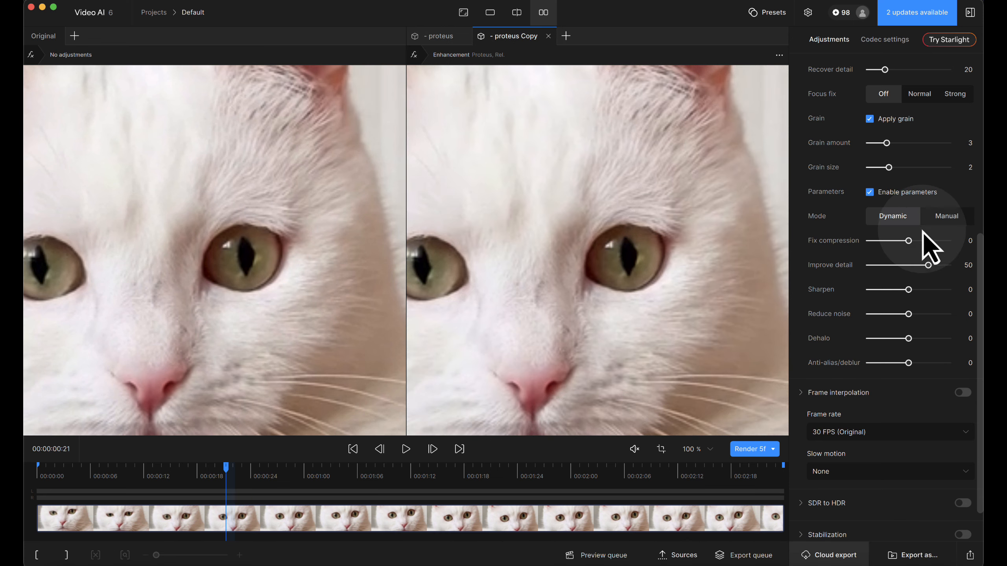
{"action": "left_click", "coordinate": [949, 220]}
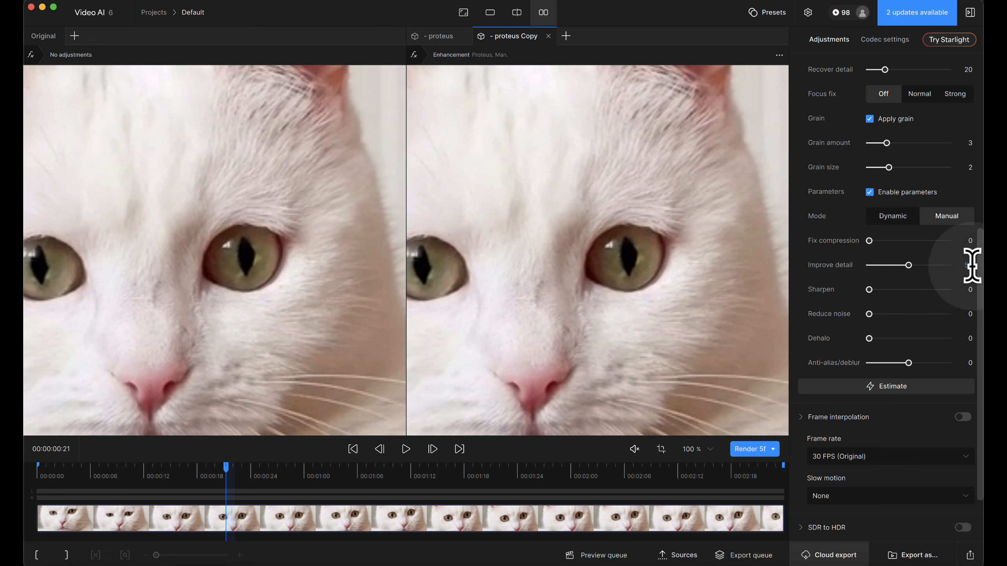
Step: Render a 5-frame preview of the Manual-mode Proteus copy and compare it with the Dynamic-mode version
{"action": "left_click", "coordinate": [754, 453]}
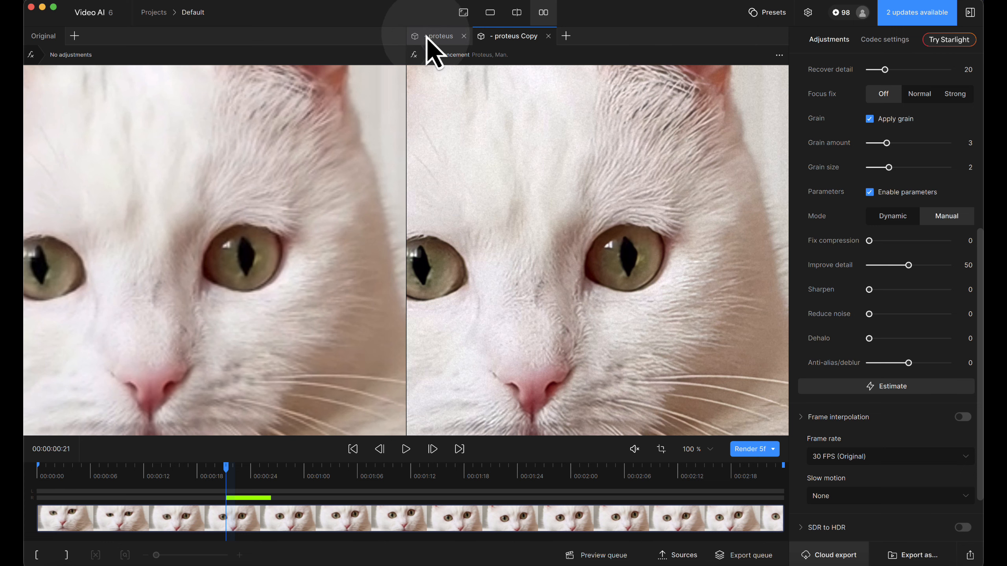
{"action": "left_click", "coordinate": [438, 37]}
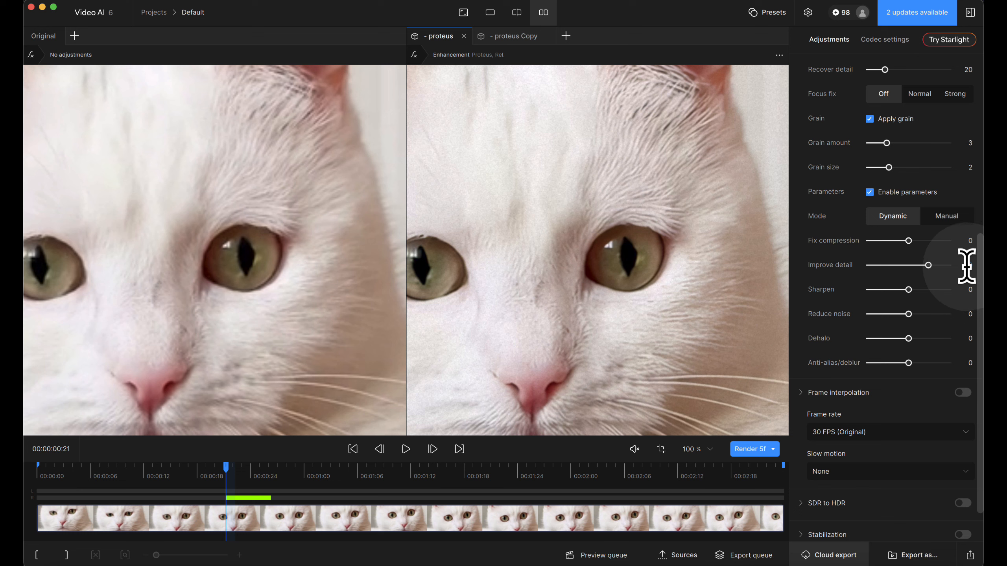
{"action": "left_click", "coordinate": [508, 39]}
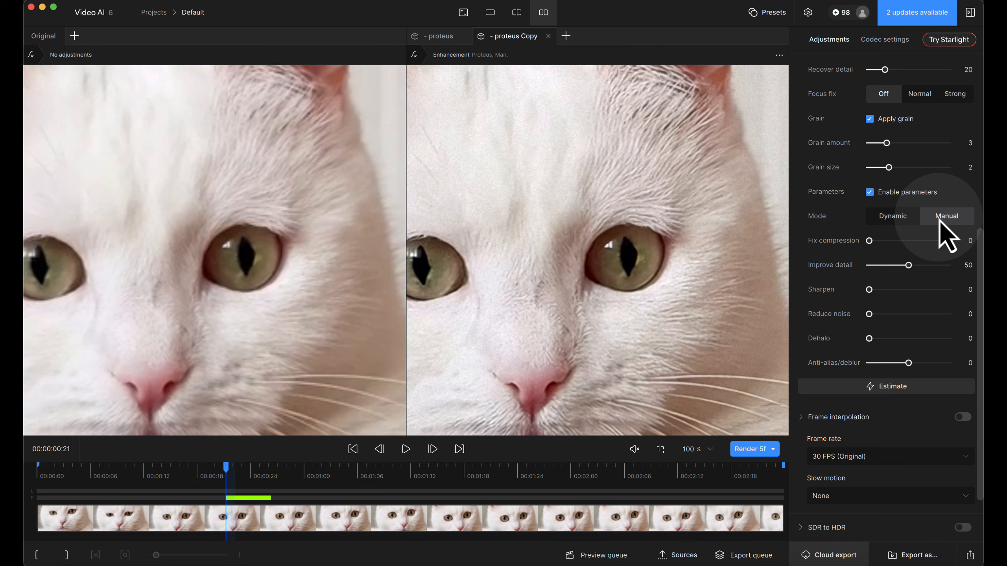
Step: Switch the Proteus copy back to Dynamic mode and close it, keeping only the first Proteus version
{"action": "left_click", "coordinate": [897, 224]}
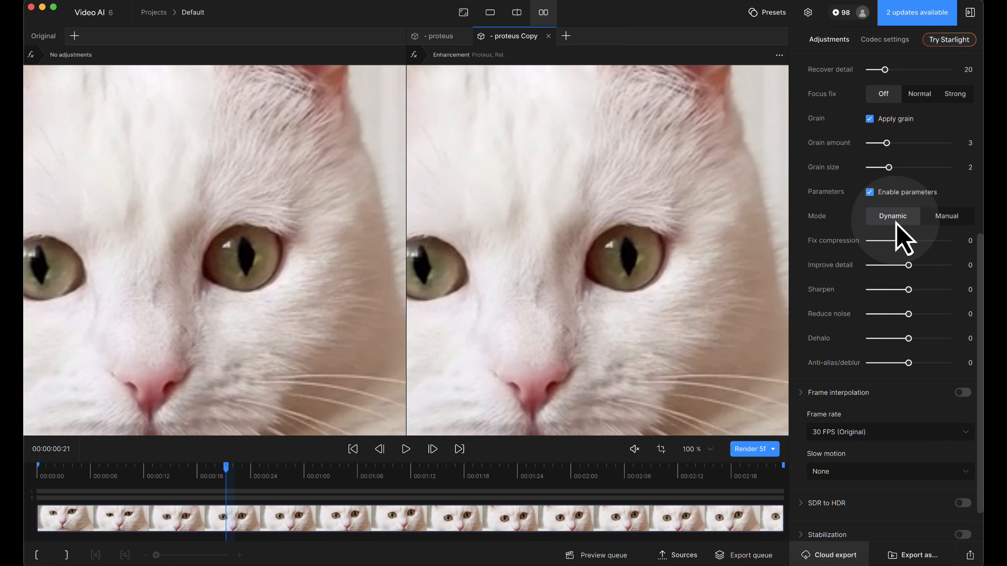
{"action": "left_click", "coordinate": [549, 37]}
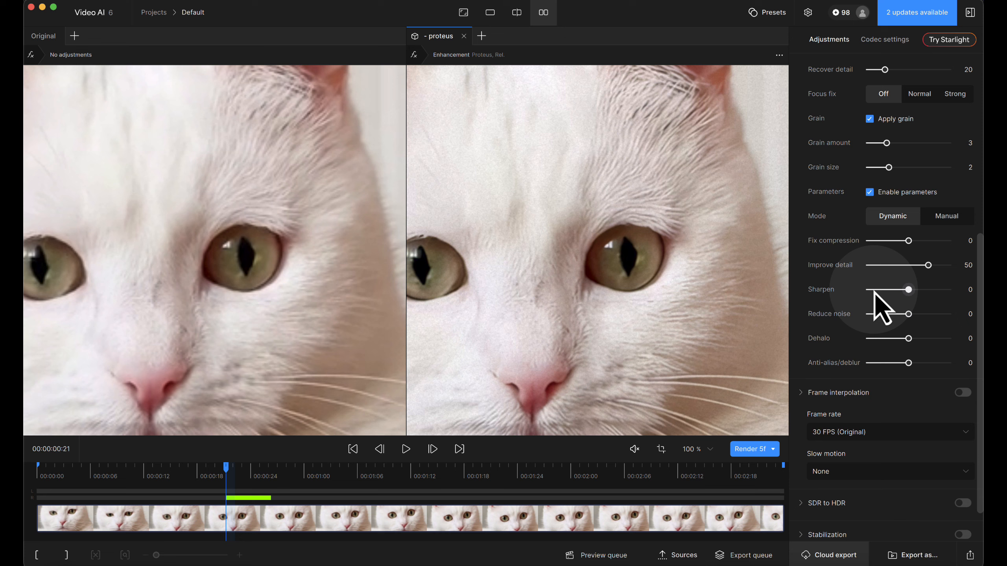
Step: Set Improve detail to 15 and Sharpen to 9 for the Proteus version and render a 5-frame preview
{"action": "scroll", "coordinate": [871, 283], "scroll_direction": "down", "scroll_amount": 2}
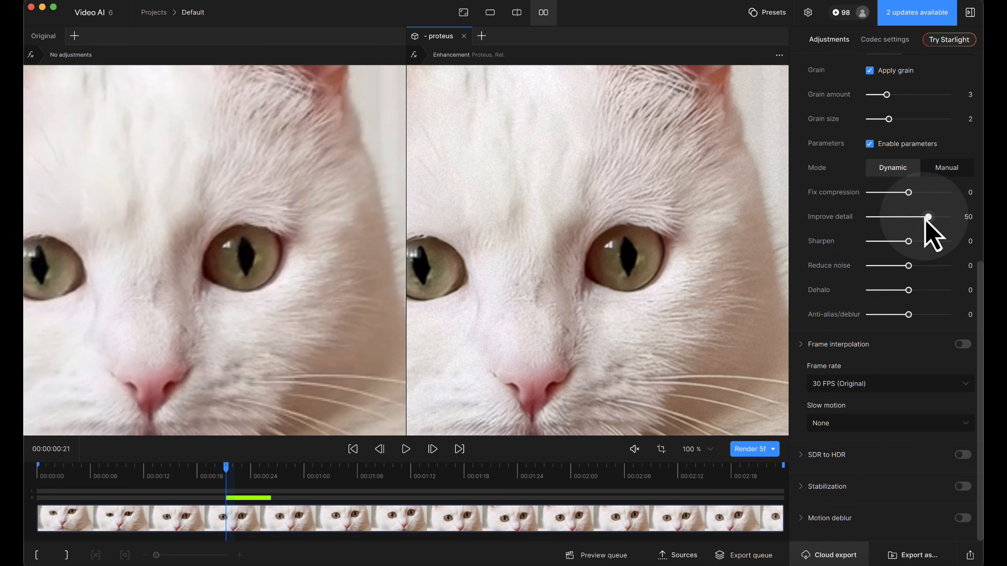
{"action": "left_click_drag", "start_coordinate": [925, 220], "coordinate": [915, 224]}
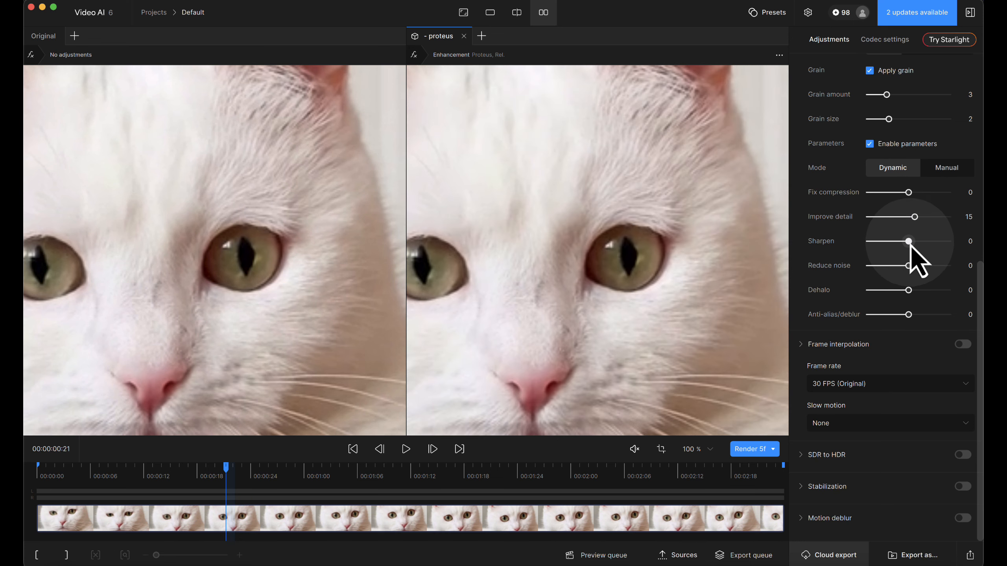
{"action": "left_click_drag", "start_coordinate": [909, 242], "coordinate": [911, 241]}
{"action": "left_click_drag", "start_coordinate": [913, 241], "coordinate": [913, 242]}
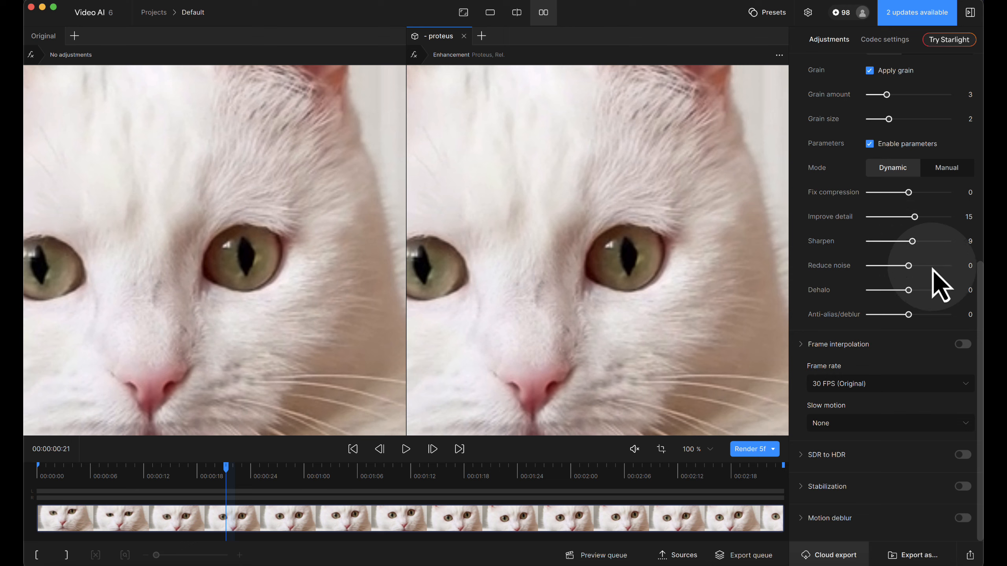
{"action": "left_click", "coordinate": [754, 449]}
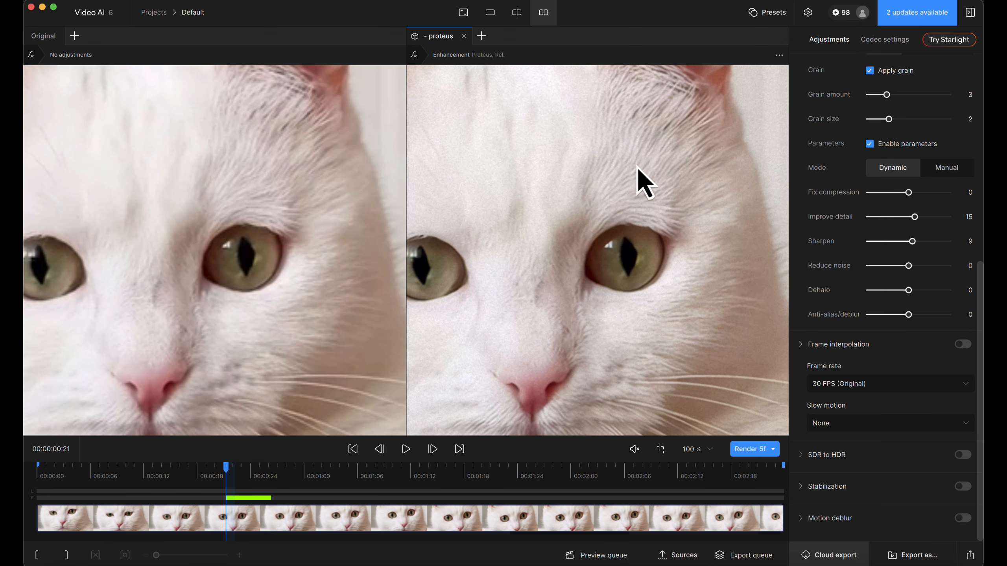
Step: Compare the original and the Proteus preview at Fit and at 100% zoom
{"action": "scroll", "coordinate": [611, 198], "scroll_direction": "left", "scroll_amount": 2}
{"action": "left_click", "coordinate": [710, 456]}
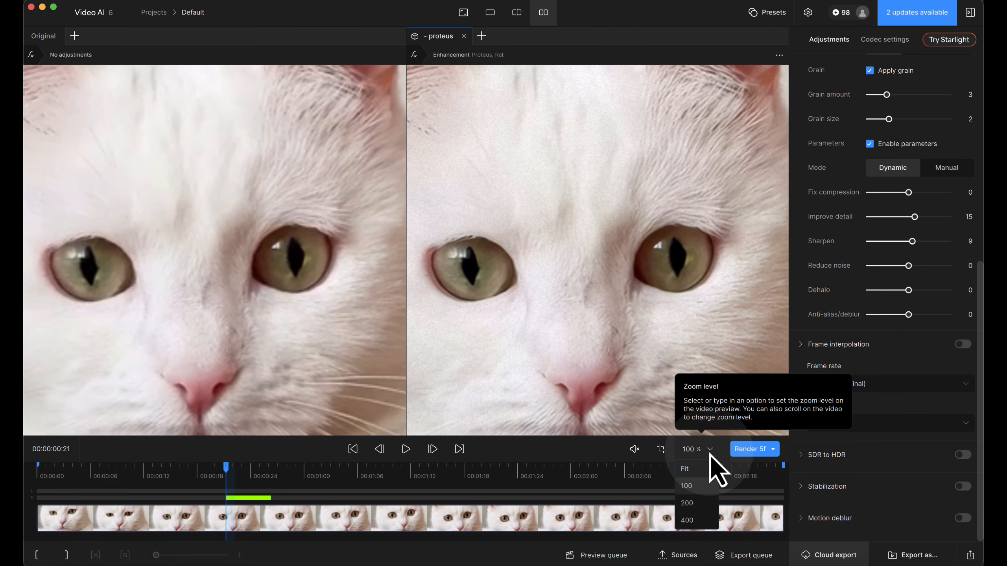
{"action": "left_click", "coordinate": [695, 477]}
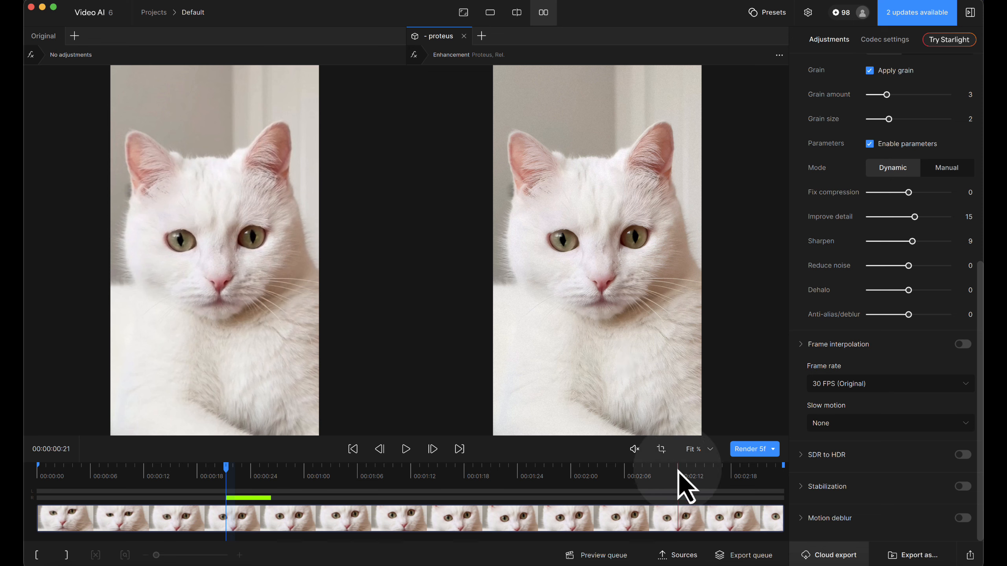
{"action": "left_click", "coordinate": [712, 455]}
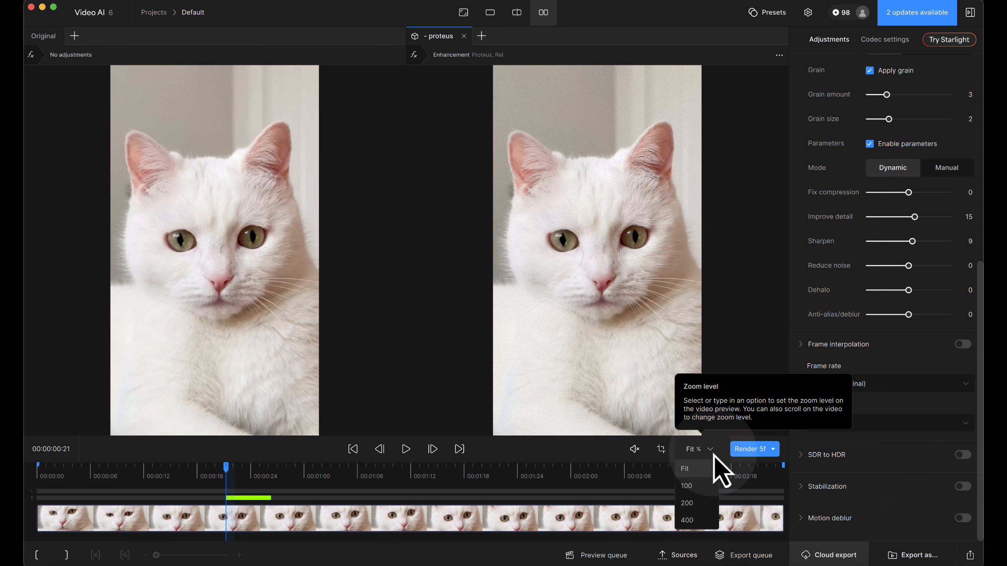
{"action": "left_click", "coordinate": [705, 493]}
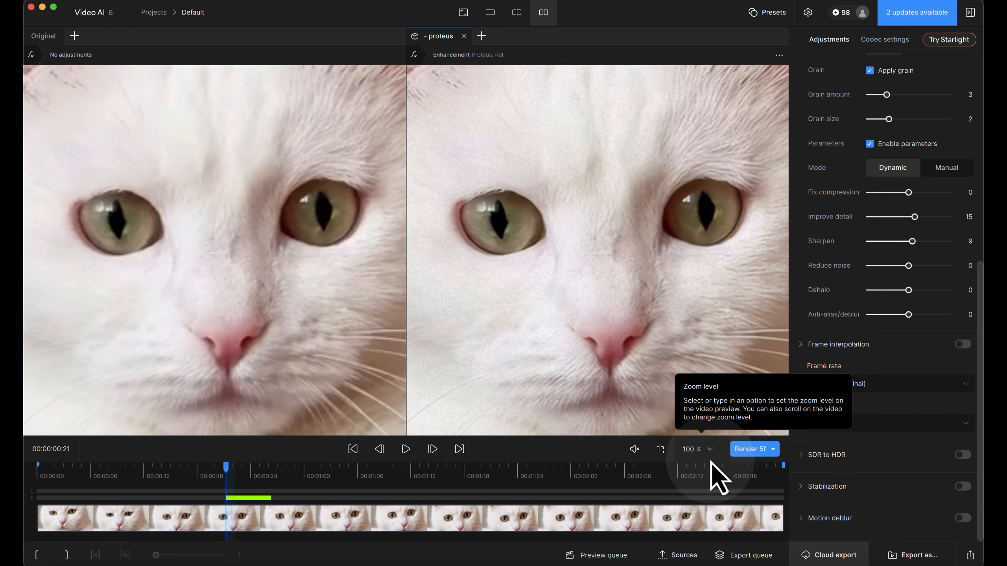
{"action": "left_click", "coordinate": [694, 450]}
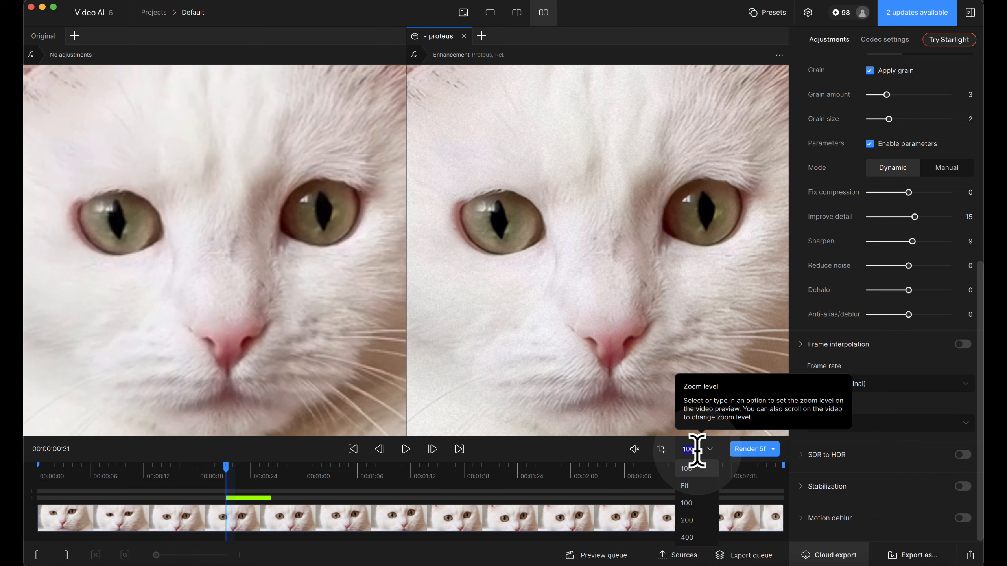
{"action": "left_click", "coordinate": [571, 445]}
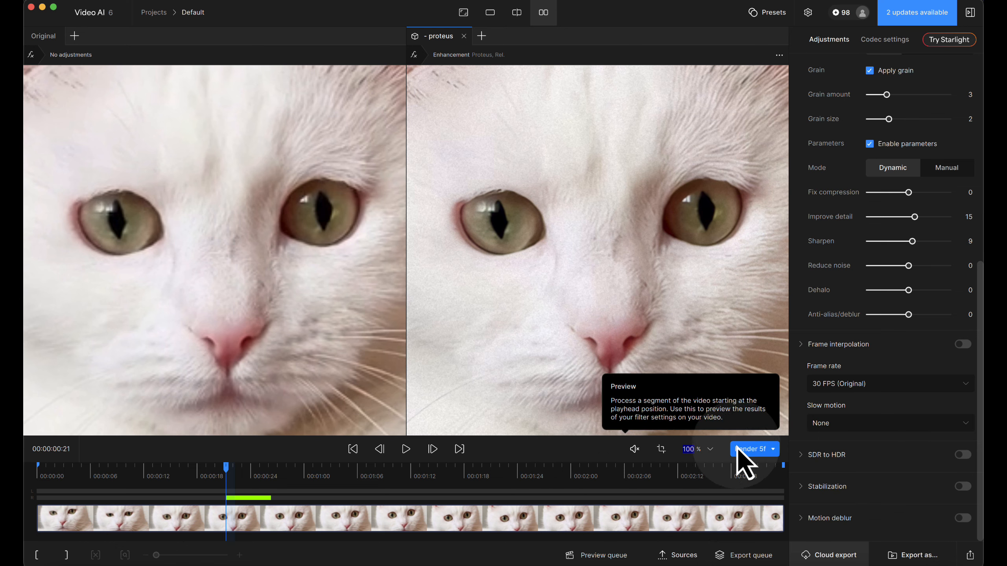
Step: Inspect the eyes, ears, forehead fur and background grain at 100%, and return the preview to Fit zoom
{"action": "left_click_drag", "start_coordinate": [720, 404], "coordinate": [570, 299]}
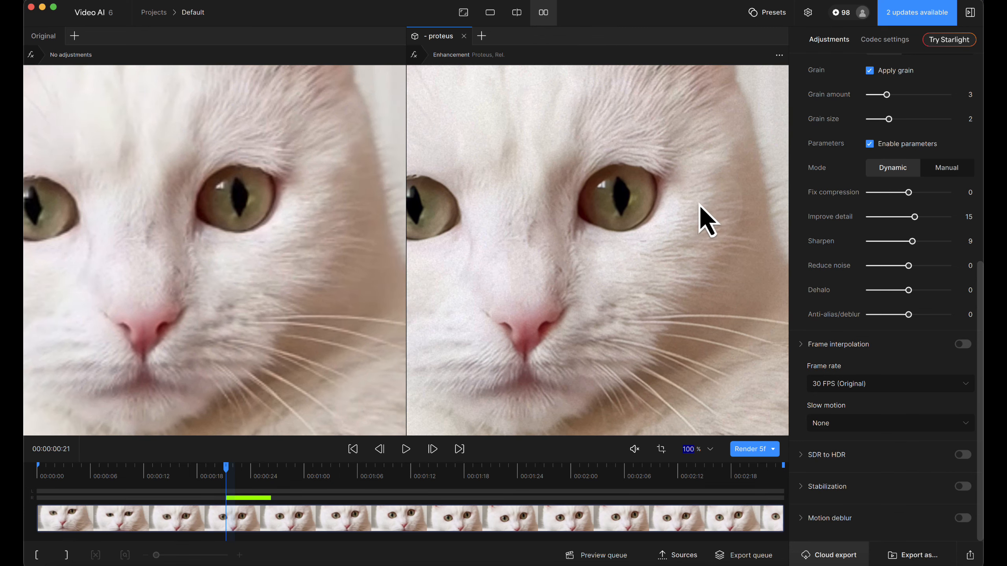
{"action": "left_click_drag", "start_coordinate": [699, 204], "coordinate": [667, 421]}
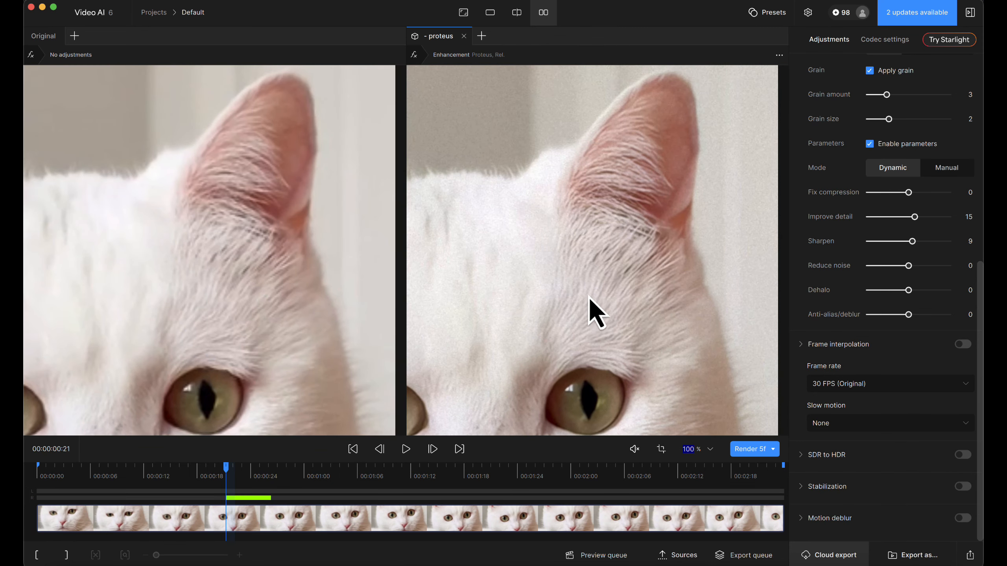
{"action": "left_click_drag", "start_coordinate": [532, 319], "coordinate": [649, 316]}
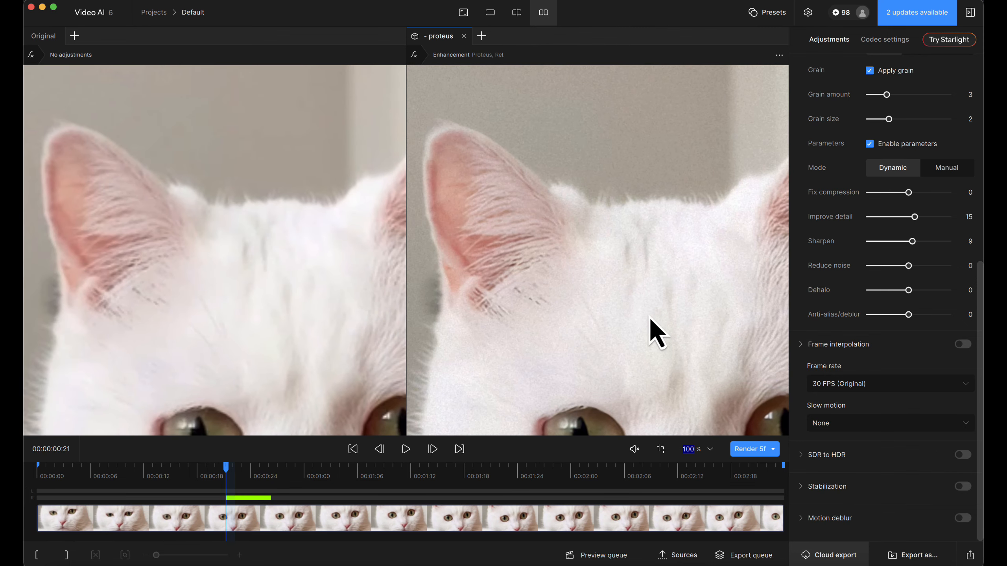
{"action": "left_click_drag", "start_coordinate": [601, 354], "coordinate": [598, 133]}
{"action": "left_click_drag", "start_coordinate": [536, 207], "coordinate": [603, 345]}
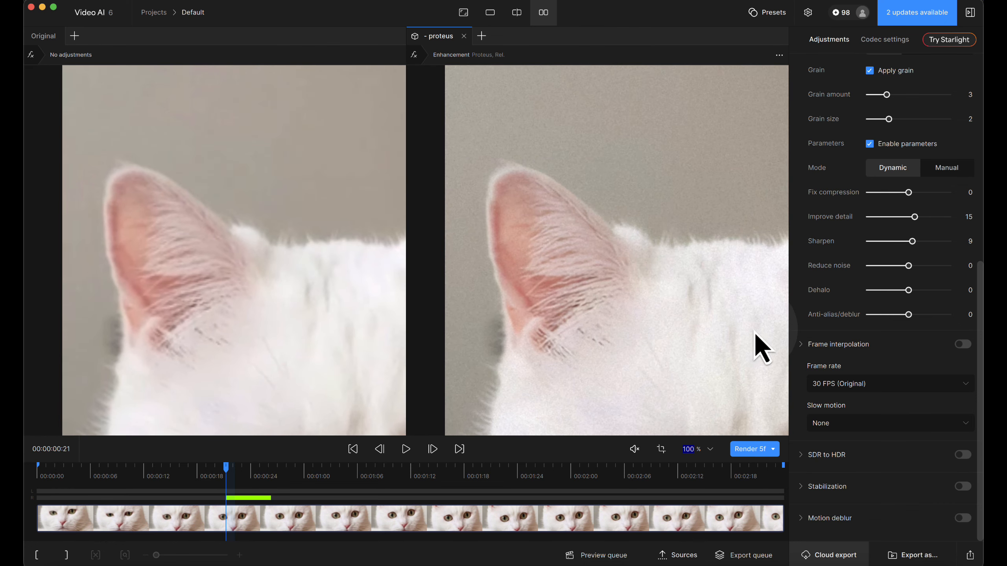
{"action": "left_click_drag", "start_coordinate": [754, 332], "coordinate": [623, 241]}
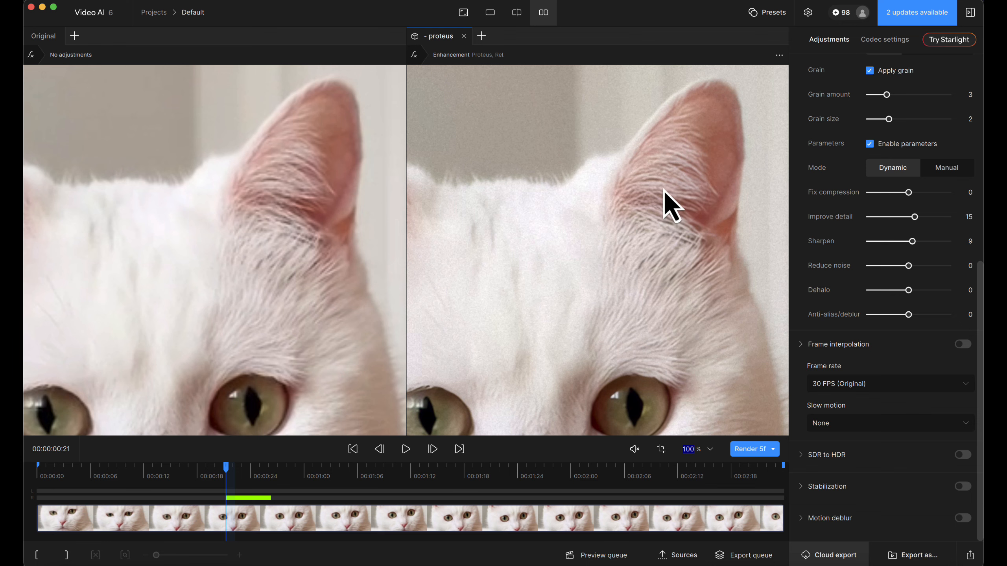
{"action": "left_click", "coordinate": [712, 452]}
{"action": "left_click", "coordinate": [688, 491]}
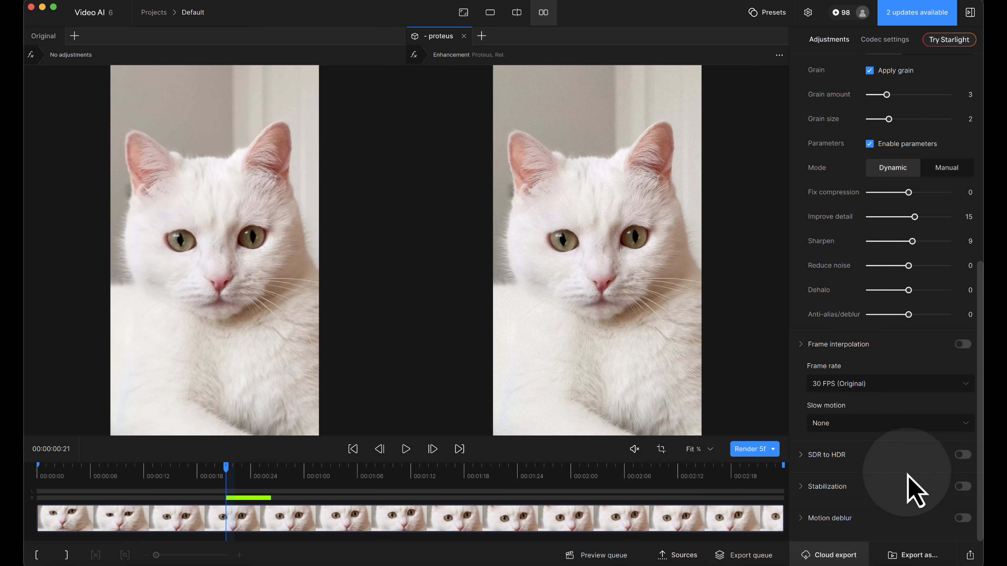
Step: Set the Proteus version's output frame rate to 60 FPS
{"action": "mouse_move", "coordinate": [824, 355]}
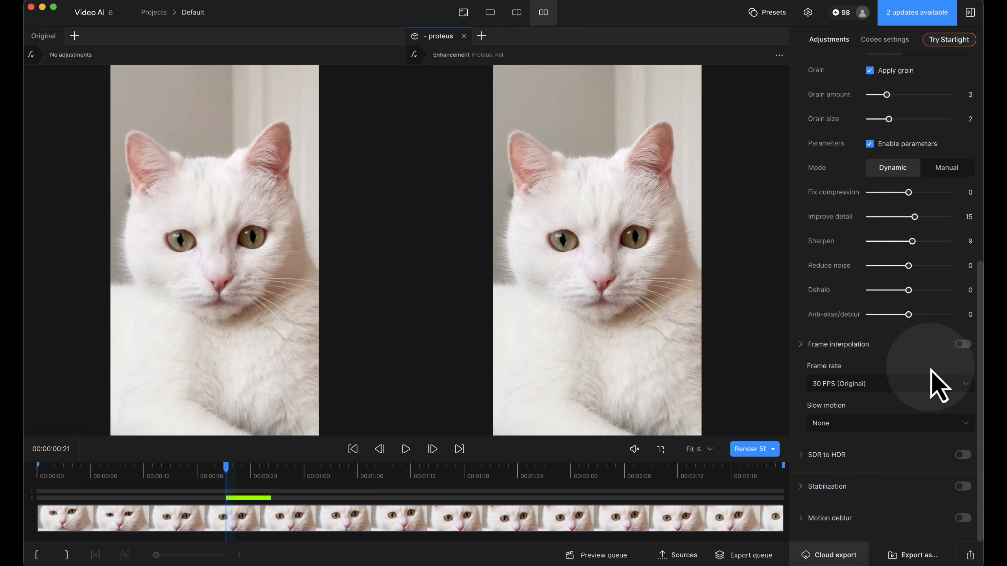
{"action": "left_click", "coordinate": [915, 384]}
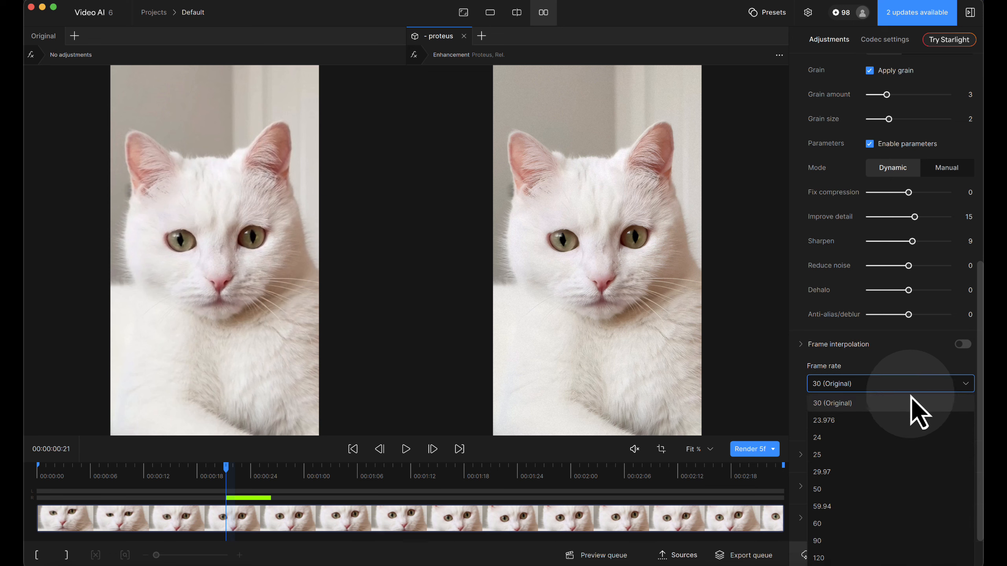
{"action": "left_click", "coordinate": [865, 521]}
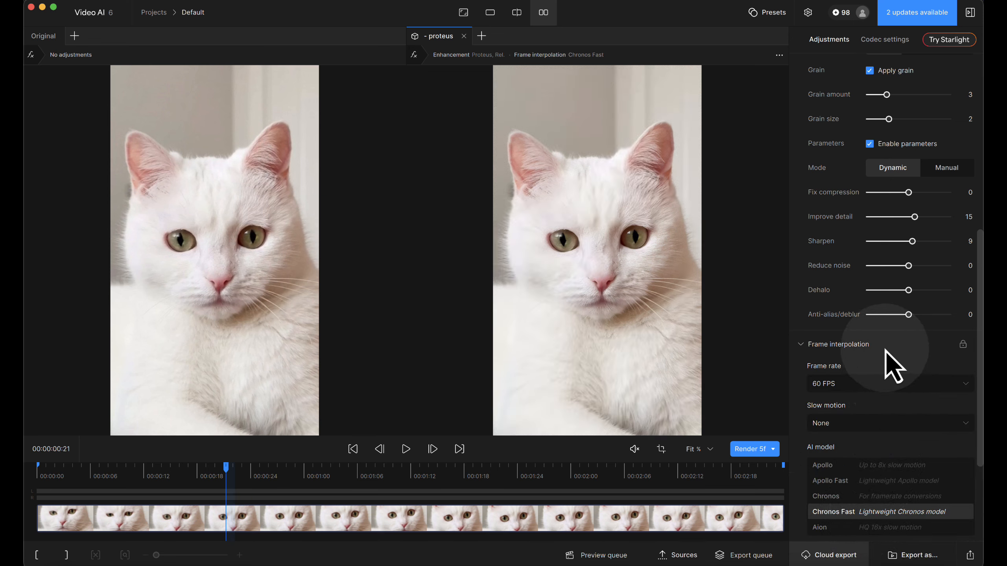
Step: Review the frame interpolation models and their descriptions, and select Chronos for the framerate conversion
{"action": "scroll", "coordinate": [886, 351], "scroll_direction": "down", "scroll_amount": 5}
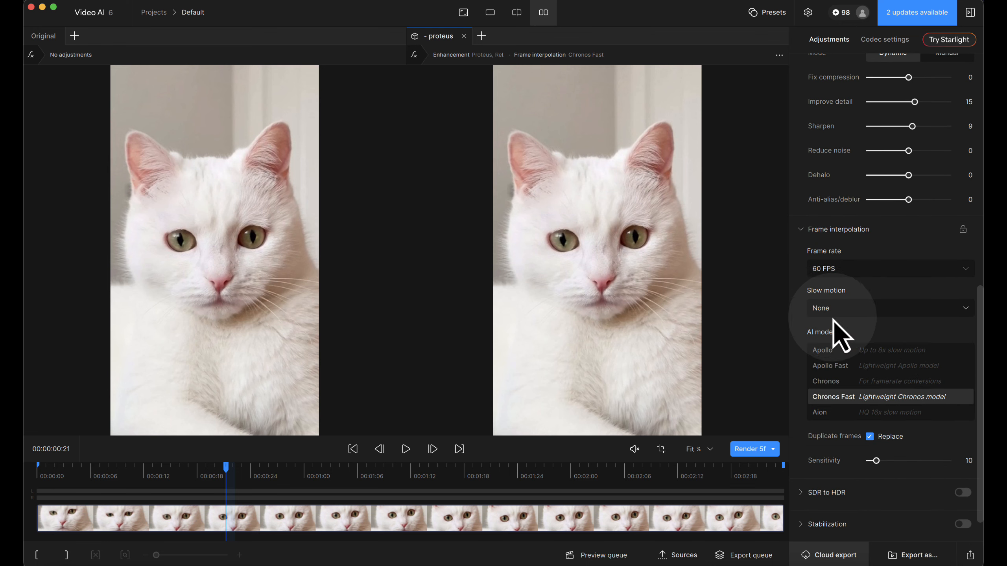
{"action": "scroll", "coordinate": [879, 344], "scroll_direction": "down", "scroll_amount": 1}
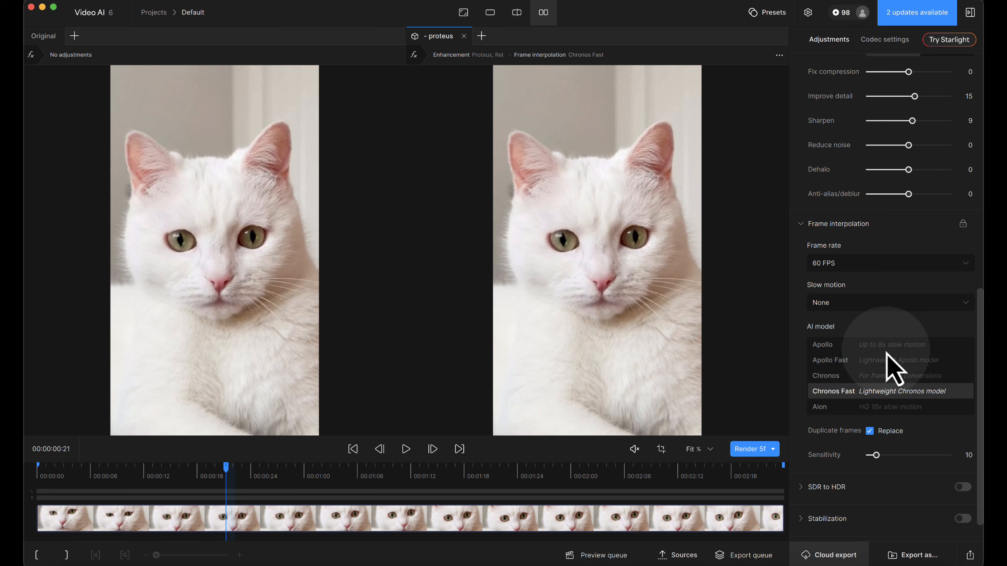
{"action": "mouse_move", "coordinate": [899, 327]}
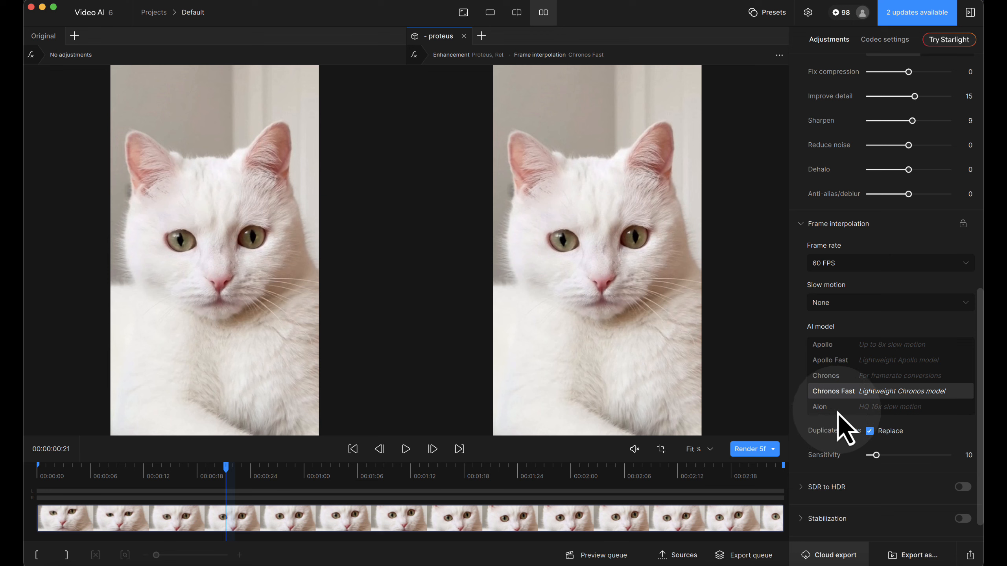
{"action": "mouse_move", "coordinate": [825, 329]}
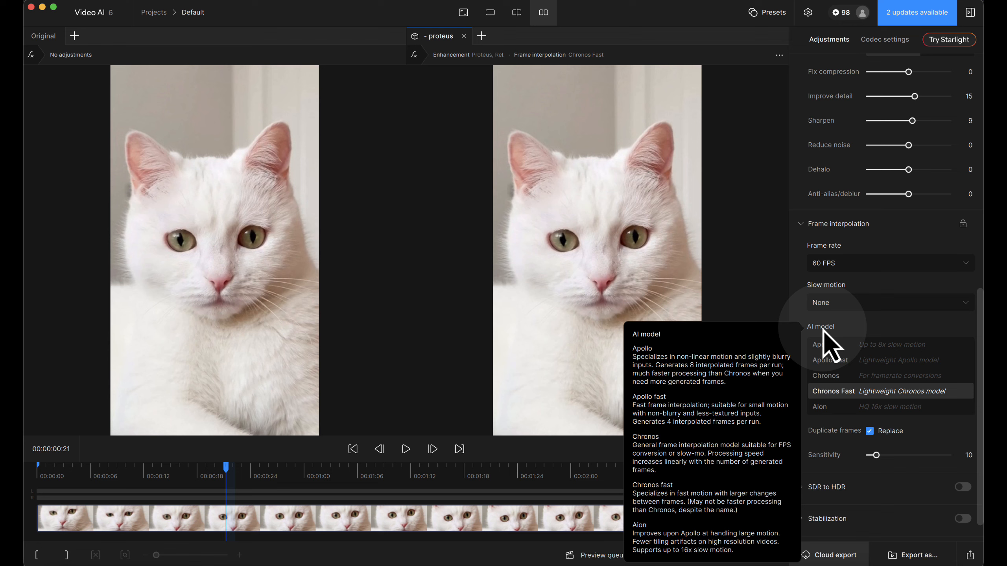
{"action": "left_click", "coordinate": [826, 377]}
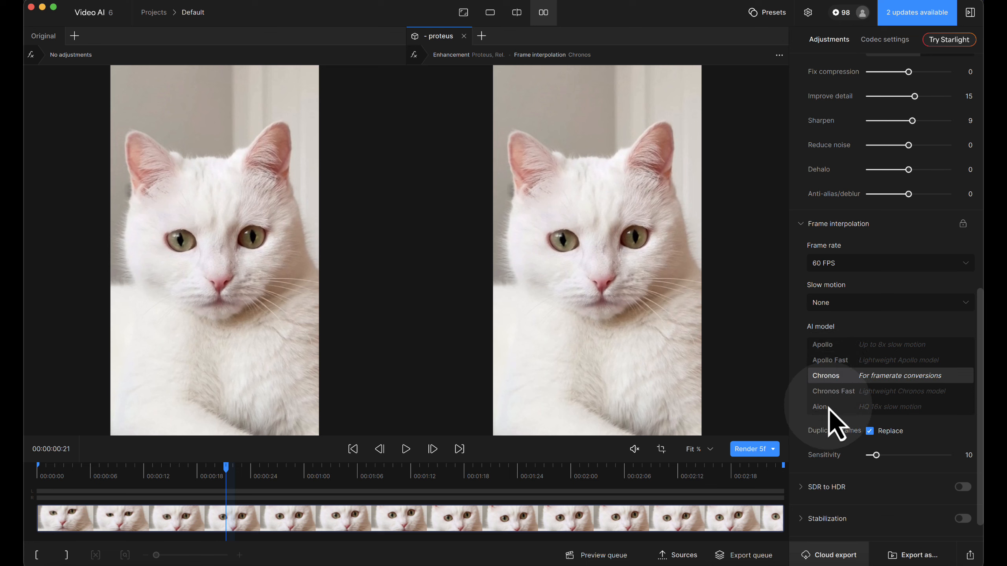
Step: Scrub the timeline, try trimming the clip from 00:00:00:22 to 00:00:01:26, and clear the trim
{"action": "scroll", "coordinate": [872, 444], "scroll_direction": "down", "scroll_amount": 2}
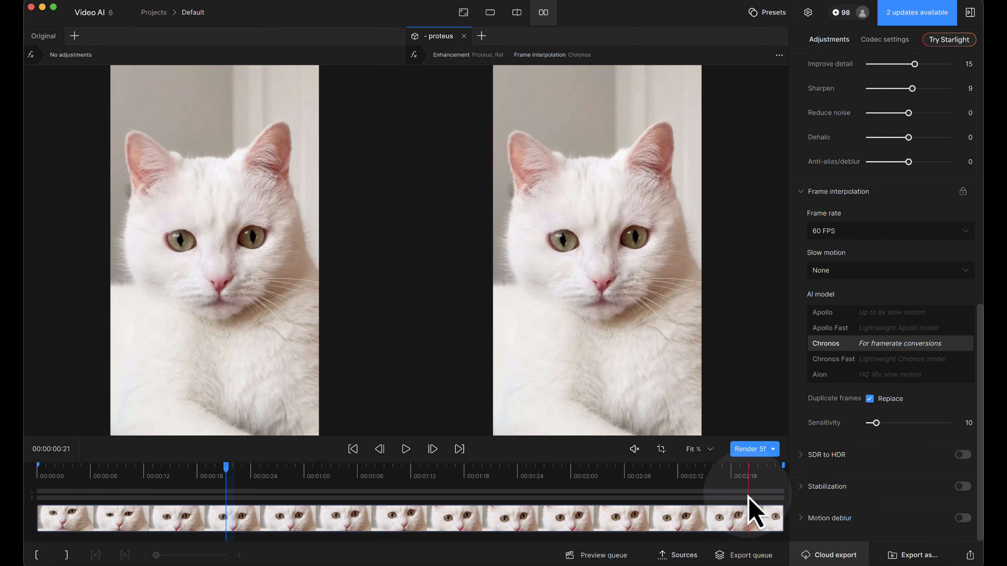
{"action": "left_click", "coordinate": [775, 472]}
{"action": "left_click_drag", "start_coordinate": [776, 472], "coordinate": [325, 470]}
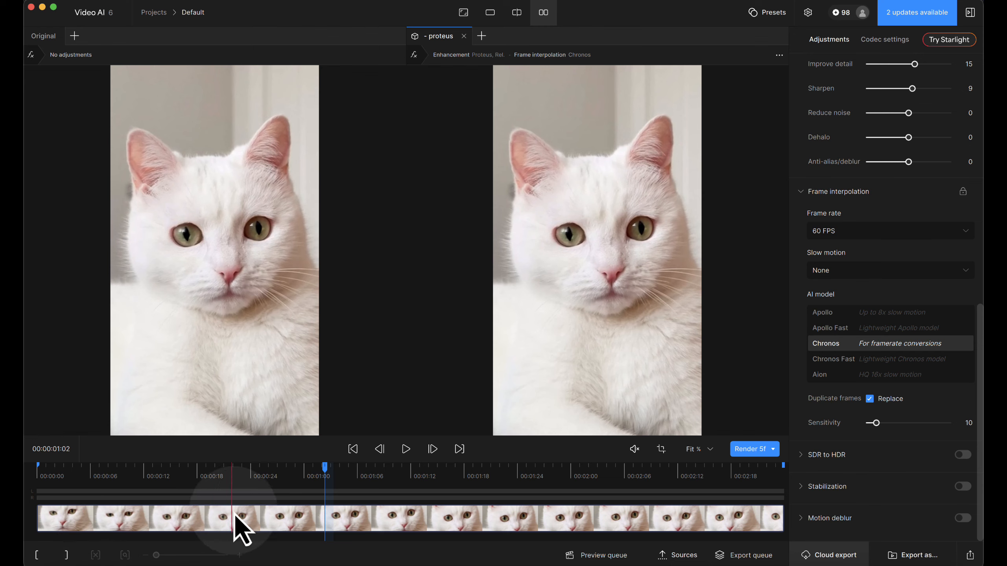
{"action": "left_click", "coordinate": [237, 485]}
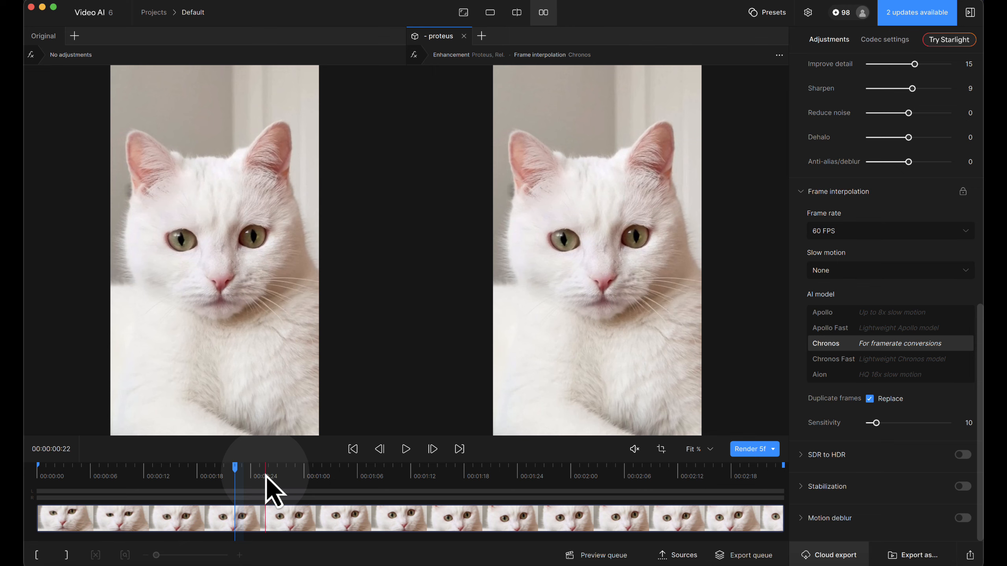
{"action": "key", "text": "i"}
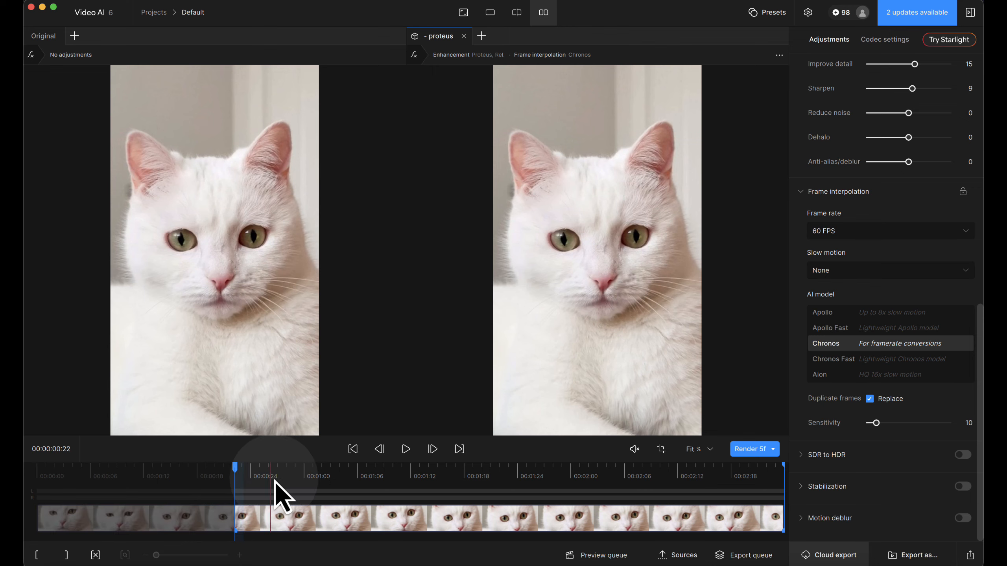
{"action": "left_click", "coordinate": [541, 479]}
{"action": "key", "text": "o"}
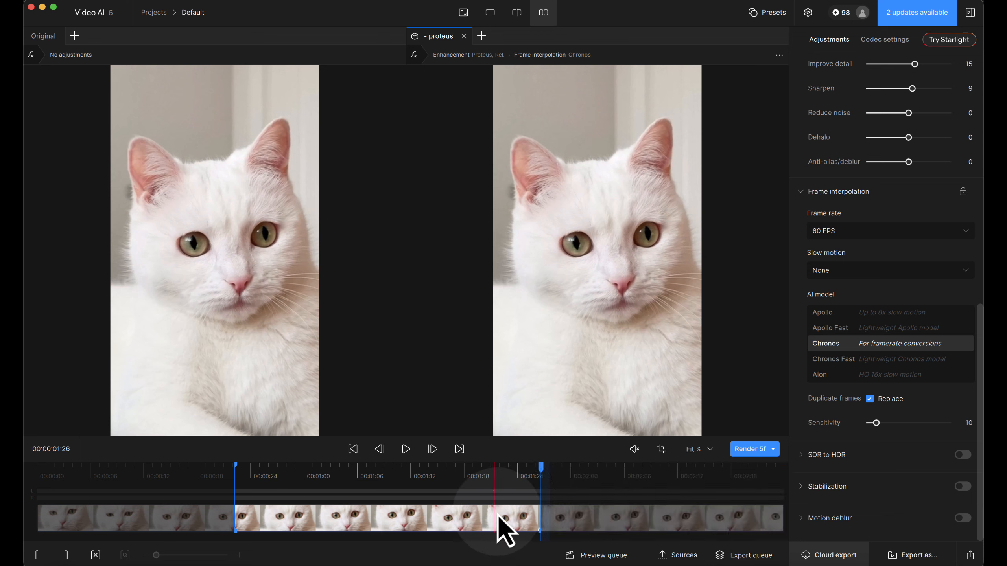
{"action": "left_click", "coordinate": [96, 555]}
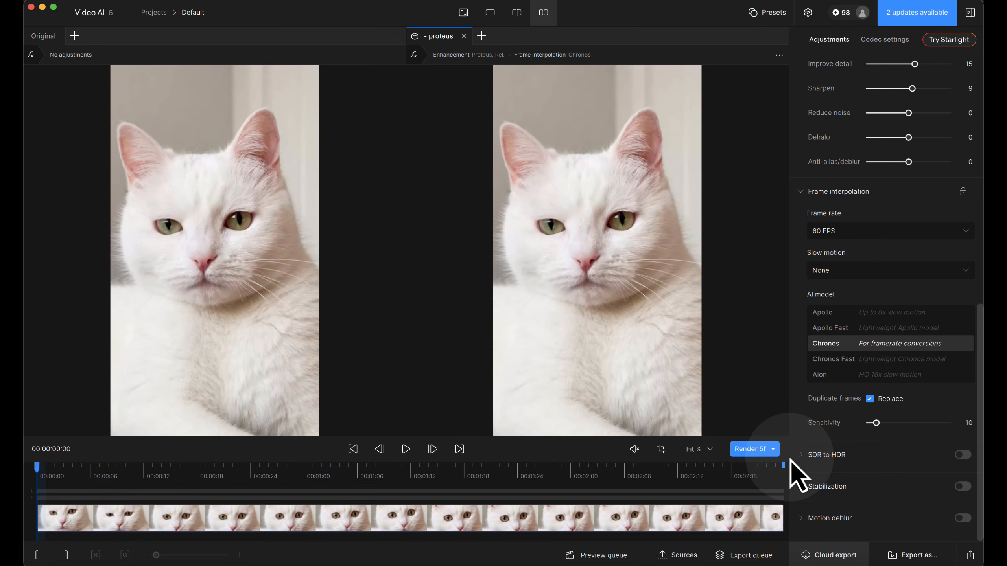
Step: Render a 1-second preview of the Proteus version starting from 00:00:00:13
{"action": "left_click", "coordinate": [776, 456]}
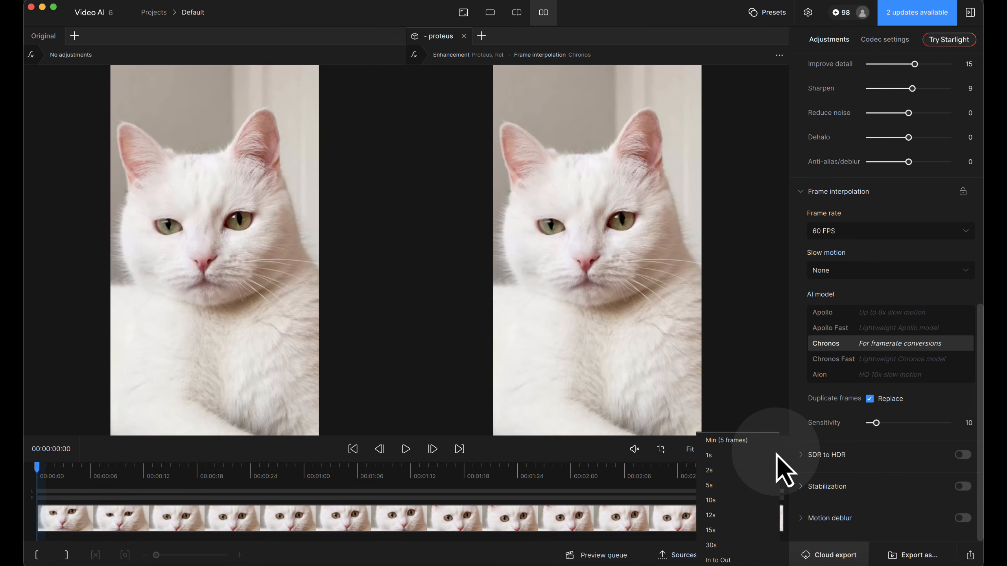
{"action": "left_click", "coordinate": [524, 457]}
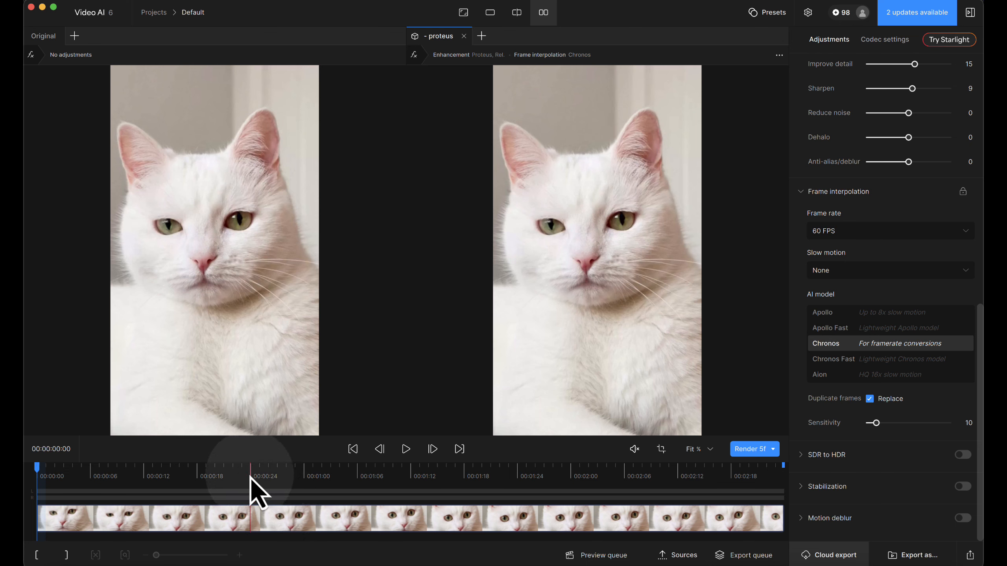
{"action": "left_click", "coordinate": [155, 477]}
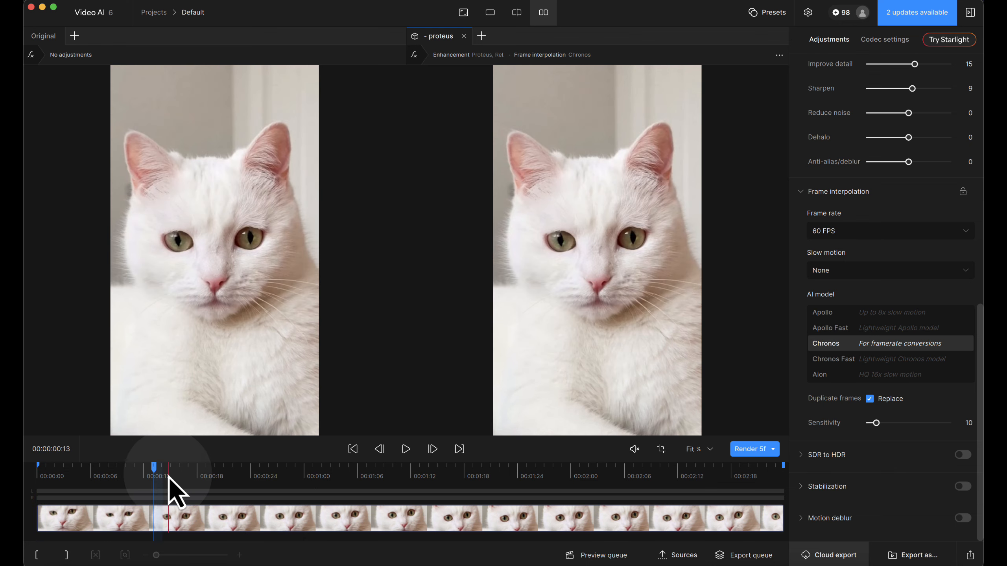
{"action": "left_click", "coordinate": [775, 451]}
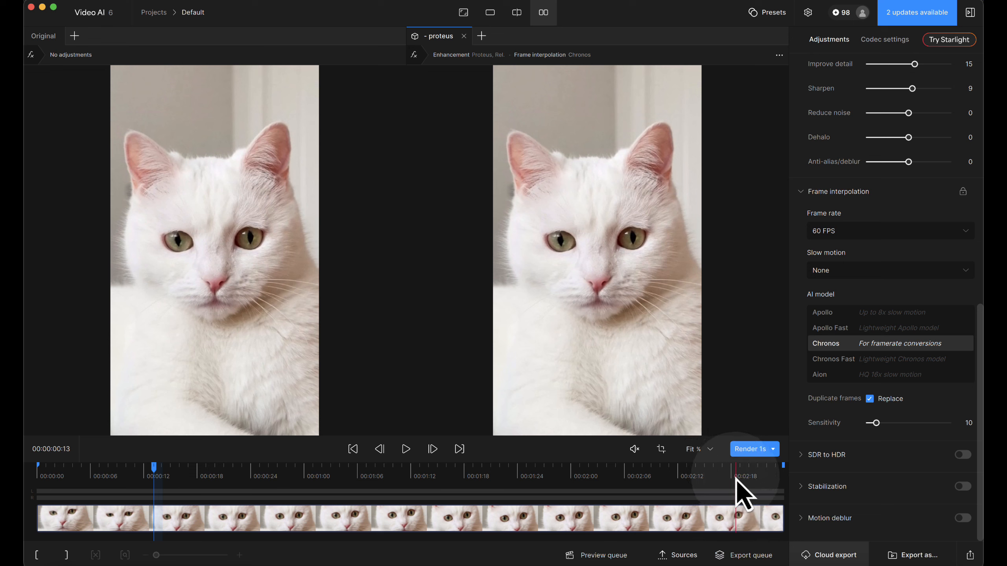
{"action": "left_click", "coordinate": [750, 451]}
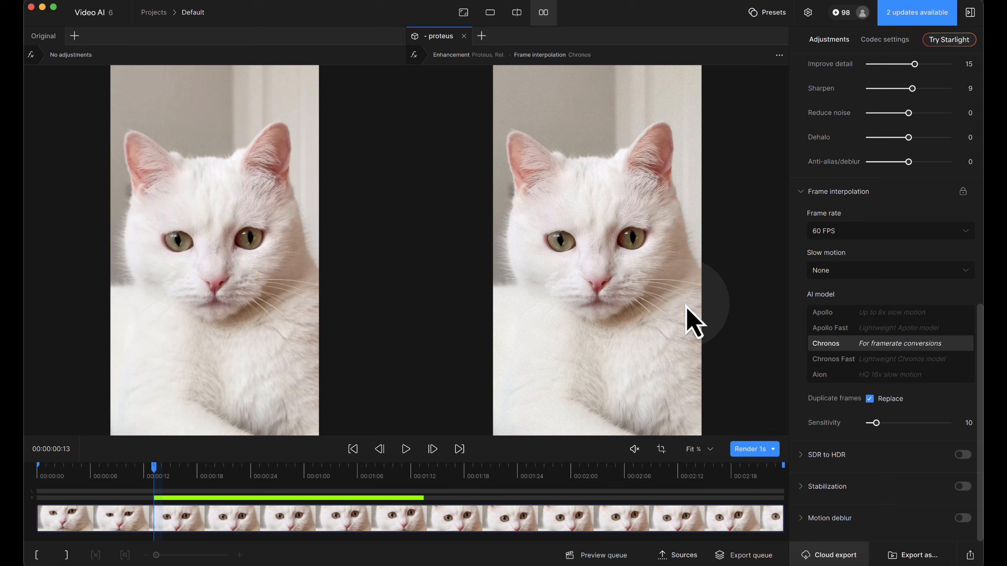
Step: Play the rendered section repeatedly from its beginning to compare the motion of the original and the Proteus version
{"action": "left_click", "coordinate": [405, 452]}
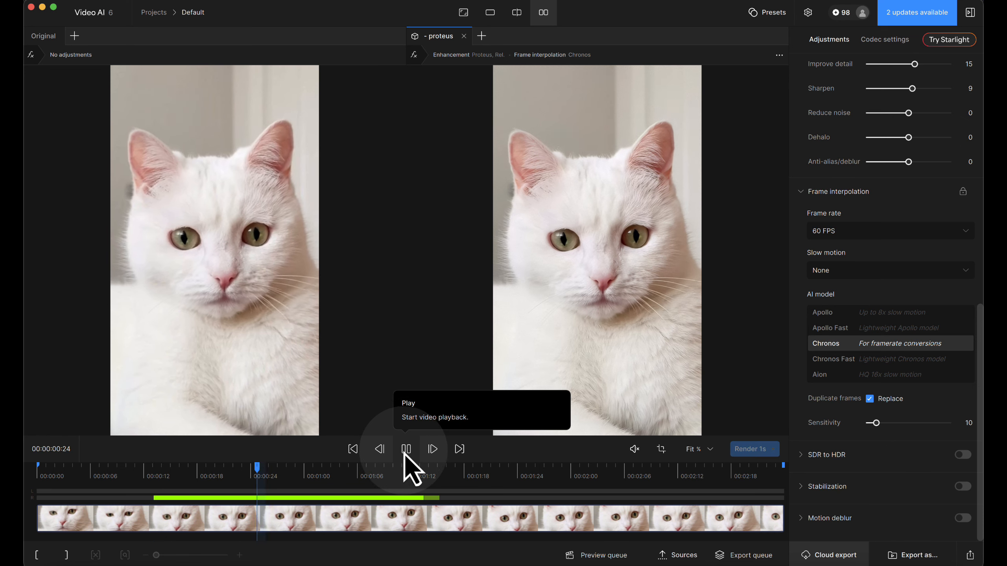
{"action": "left_click", "coordinate": [406, 450]}
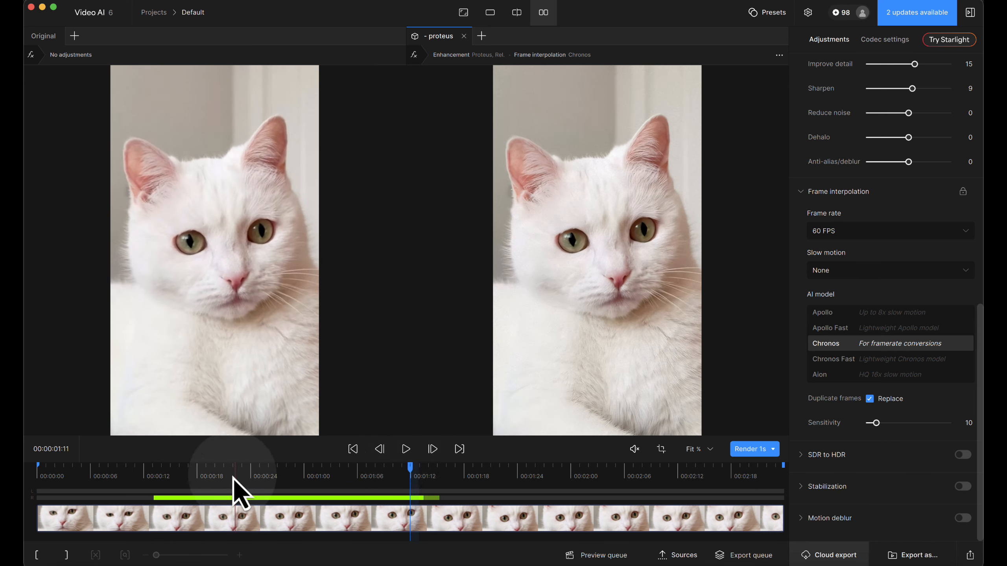
{"action": "left_click", "coordinate": [163, 473]}
{"action": "left_click", "coordinate": [171, 473]}
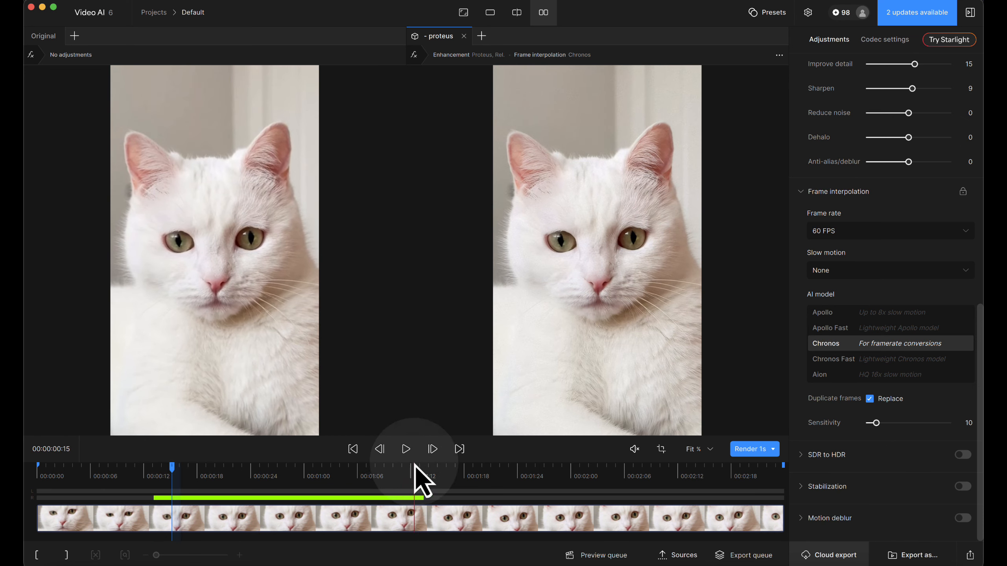
{"action": "left_click", "coordinate": [406, 450]}
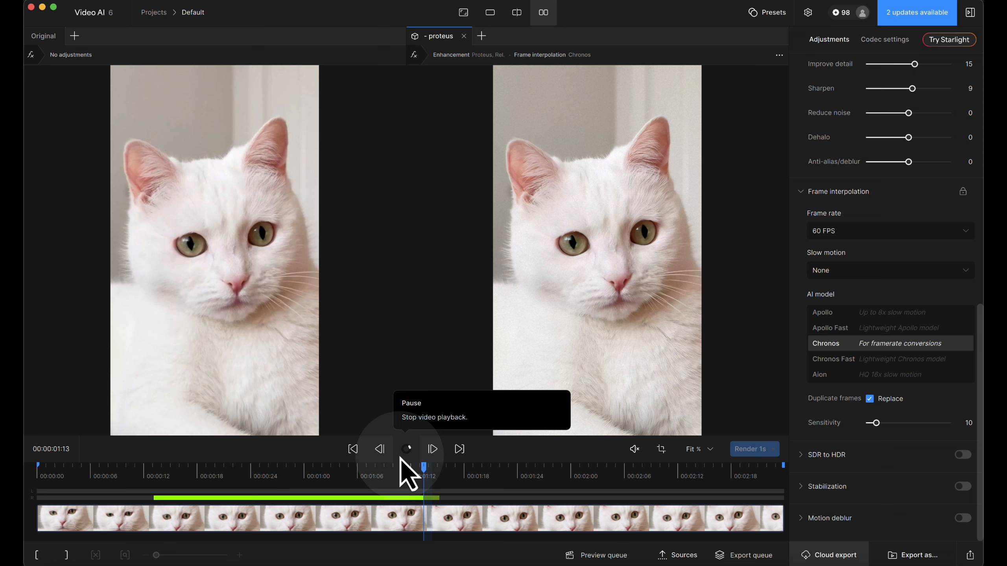
{"action": "mouse_move", "coordinate": [181, 476]}
{"action": "left_mouse_down"}
{"action": "mouse_move", "coordinate": [162, 476]}
{"action": "mouse_move", "coordinate": [243, 479]}
{"action": "mouse_move", "coordinate": [163, 476]}
{"action": "left_mouse_up"}
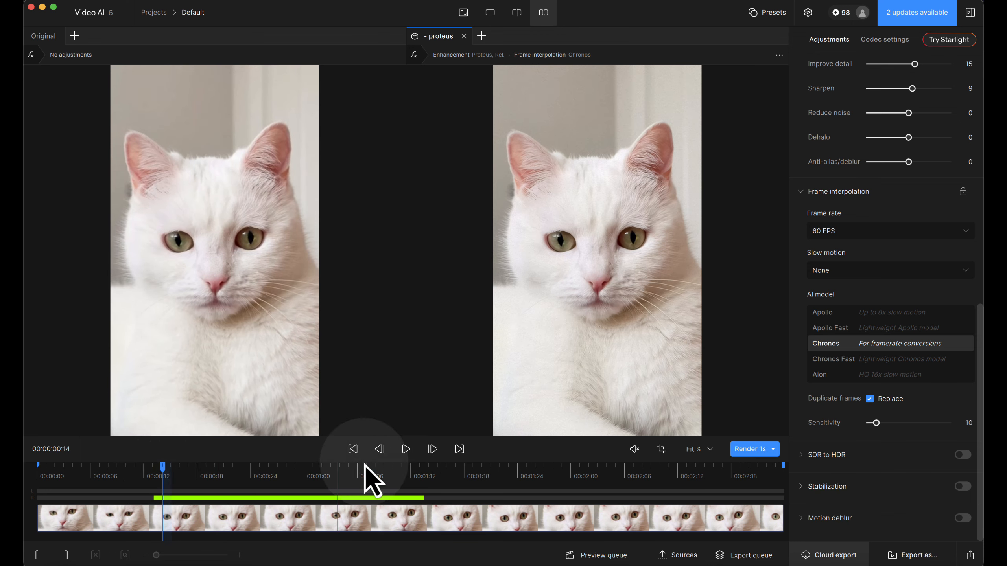
{"action": "left_click", "coordinate": [408, 453]}
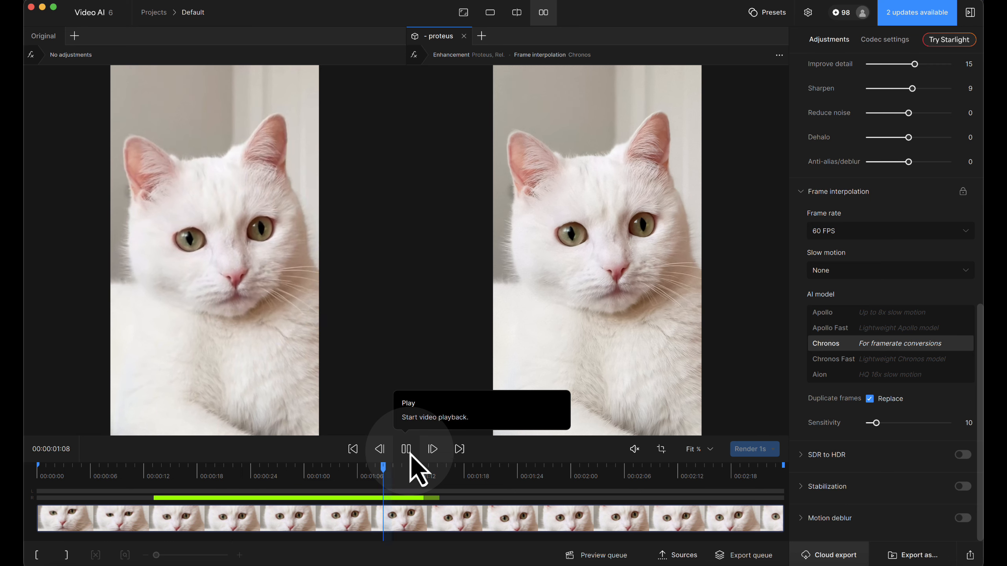